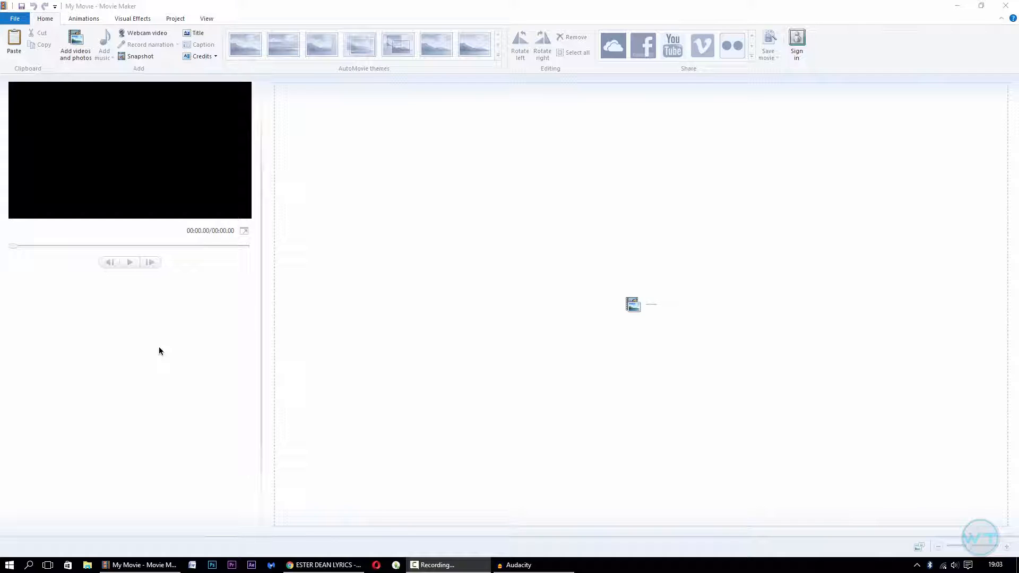
pyautogui.press('XF86AudioLowerVolume')
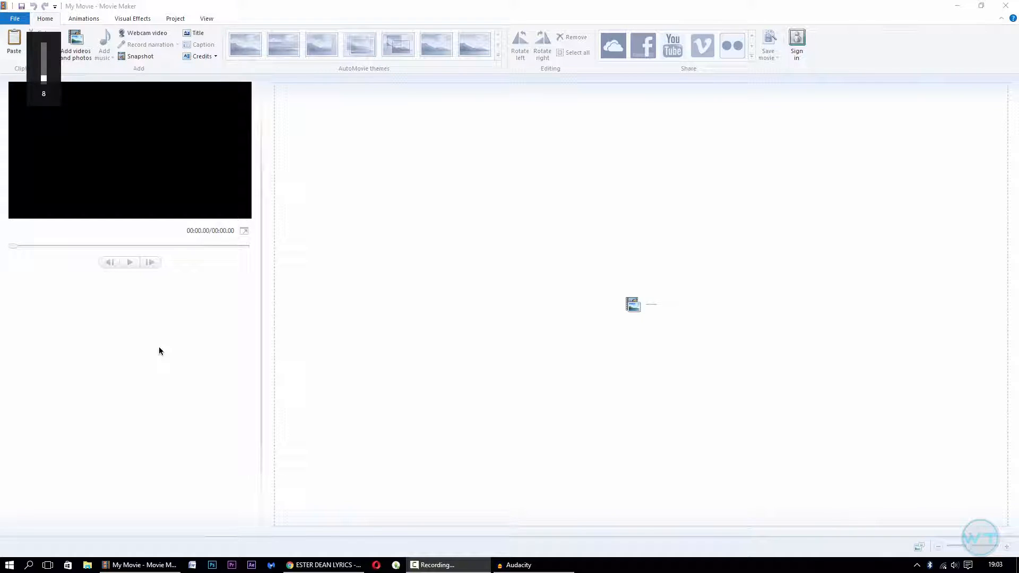
pyautogui.press('XF86AudioRaiseVolume')
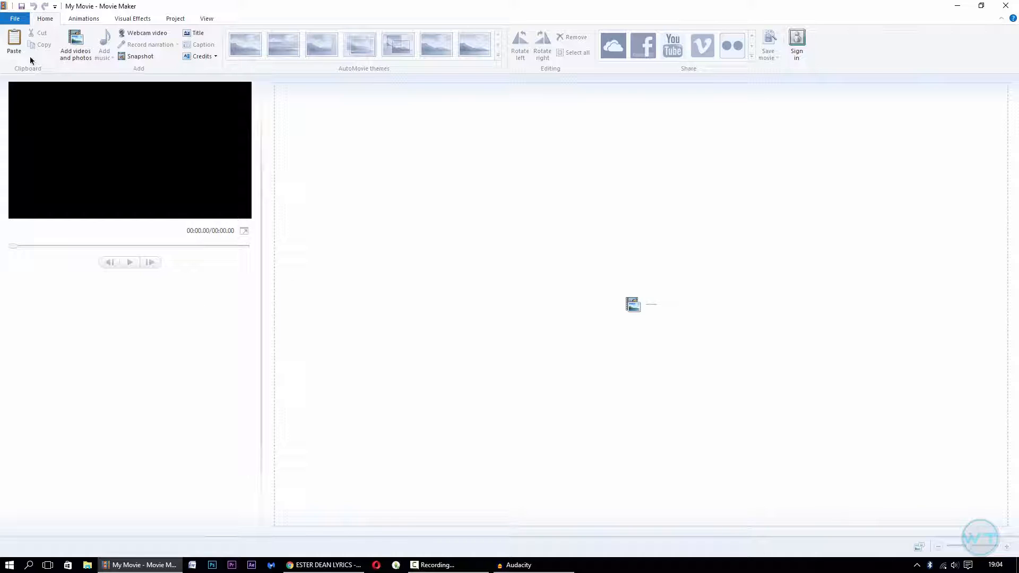
# Add the orange background image from the Pictures folder to the empty movie
pyautogui.click(77, 42)
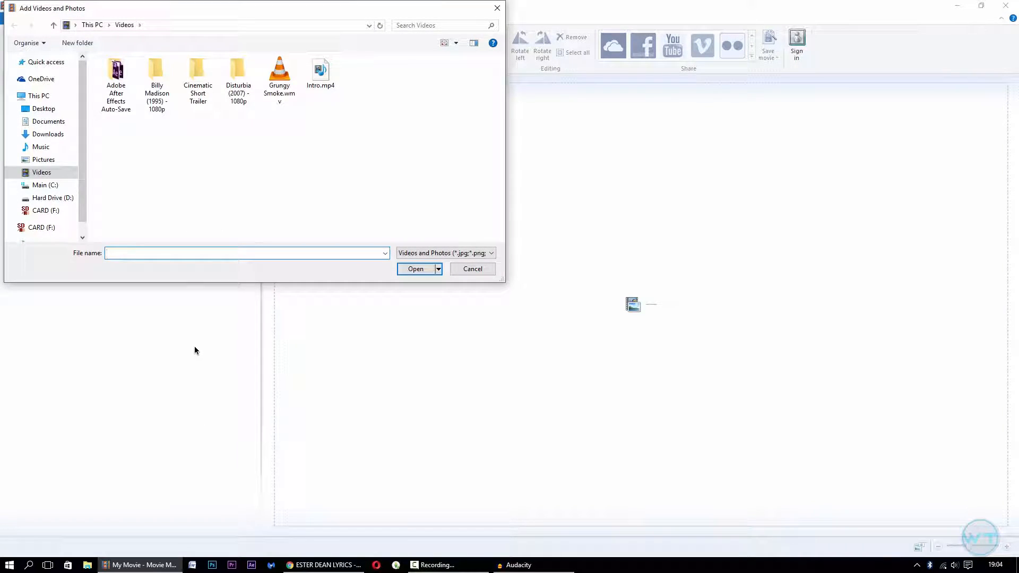
pyautogui.click(59, 161)
pyautogui.doubleClick(182, 143)
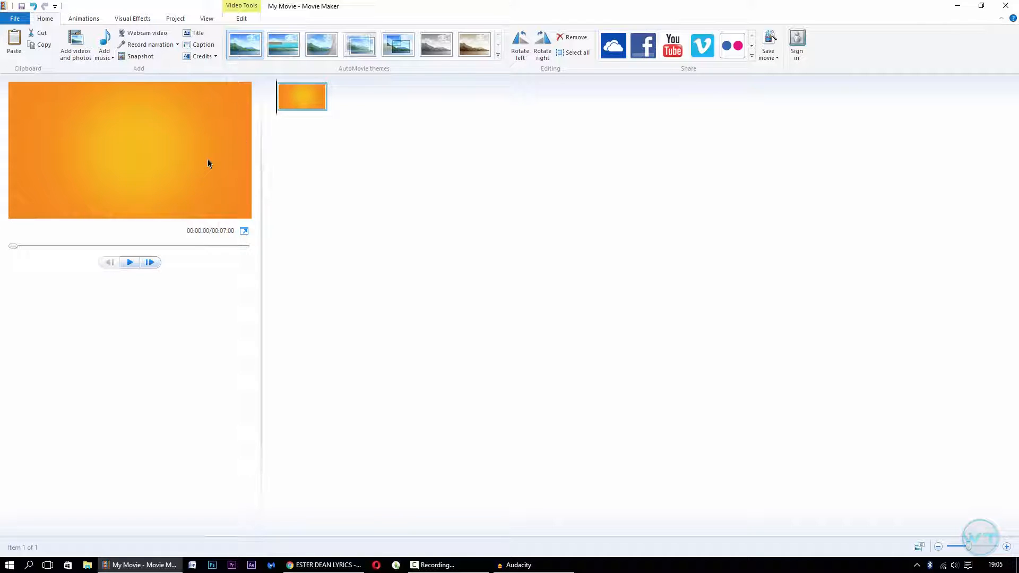
# Copy the orange background clip and paste it repeatedly until the first timeline row is filled with 14 clips
pyautogui.rightClick(300, 105)
pyautogui.click(368, 126)
pyautogui.rightClick(370, 126)
pyautogui.click(403, 129)
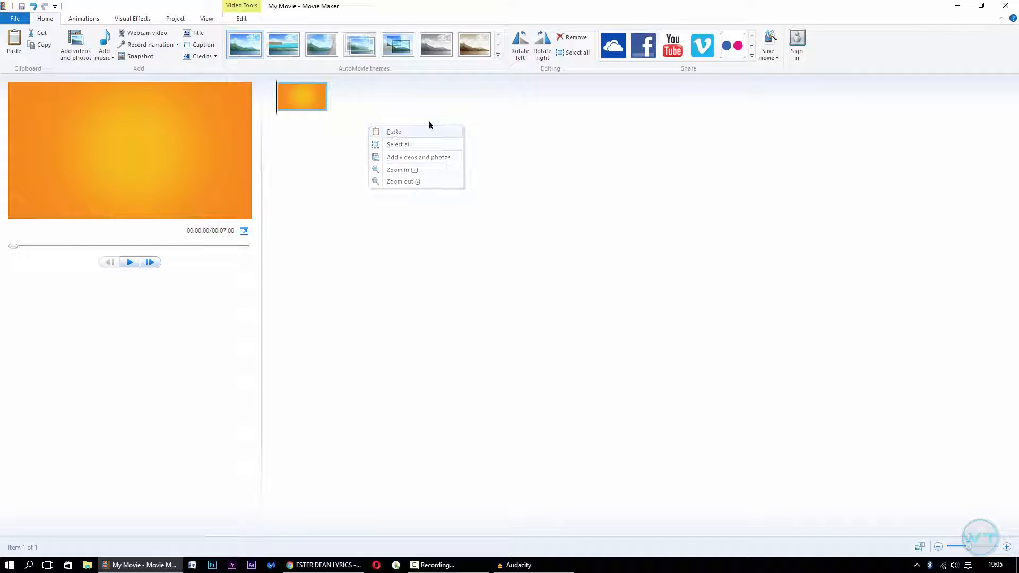
pyautogui.rightClick(429, 122)
pyautogui.click(489, 129)
pyautogui.rightClick(554, 128)
pyautogui.click(587, 135)
pyautogui.rightClick(591, 138)
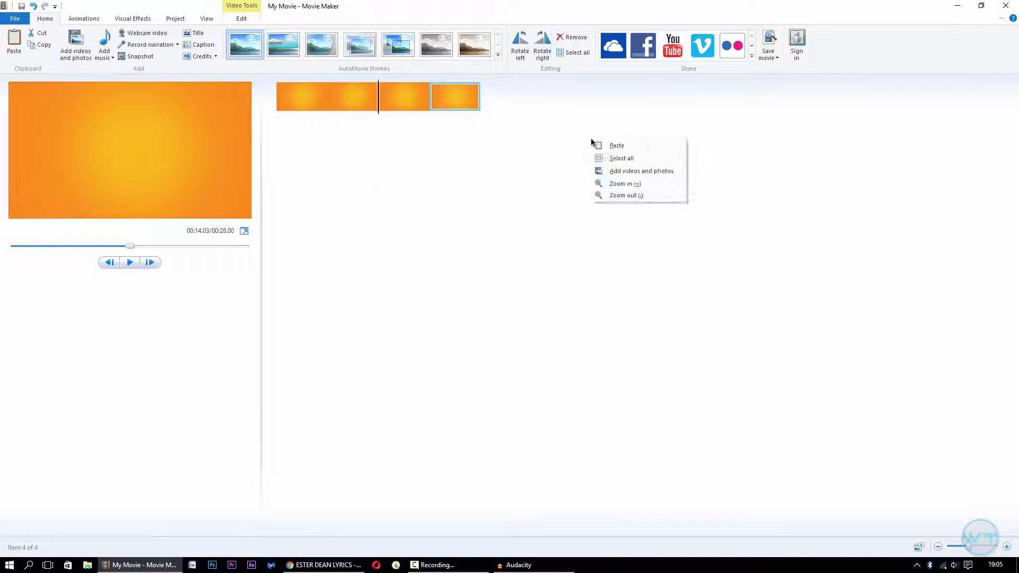
pyautogui.click(629, 143)
pyautogui.rightClick(637, 149)
pyautogui.click(705, 157)
pyautogui.rightClick(712, 154)
pyautogui.click(743, 158)
pyautogui.rightClick(770, 156)
pyautogui.click(810, 162)
pyautogui.rightClick(816, 160)
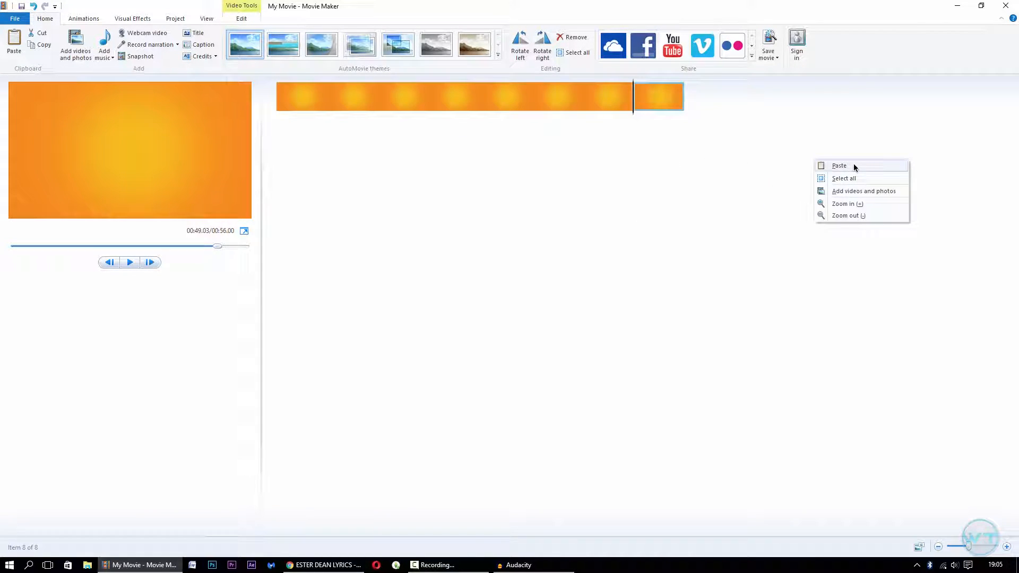
pyautogui.click(854, 164)
pyautogui.rightClick(855, 166)
pyautogui.click(887, 171)
pyautogui.rightClick(887, 170)
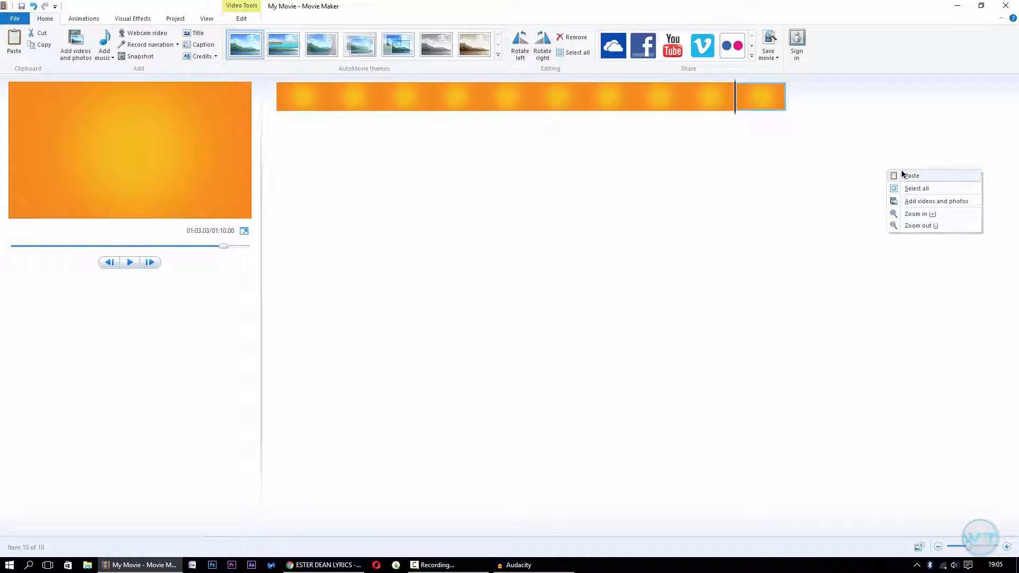
pyautogui.click(897, 172)
pyautogui.rightClick(920, 181)
pyautogui.click(940, 190)
pyautogui.rightClick(851, 210)
pyautogui.click(891, 213)
pyautogui.rightClick(849, 212)
pyautogui.click(892, 214)
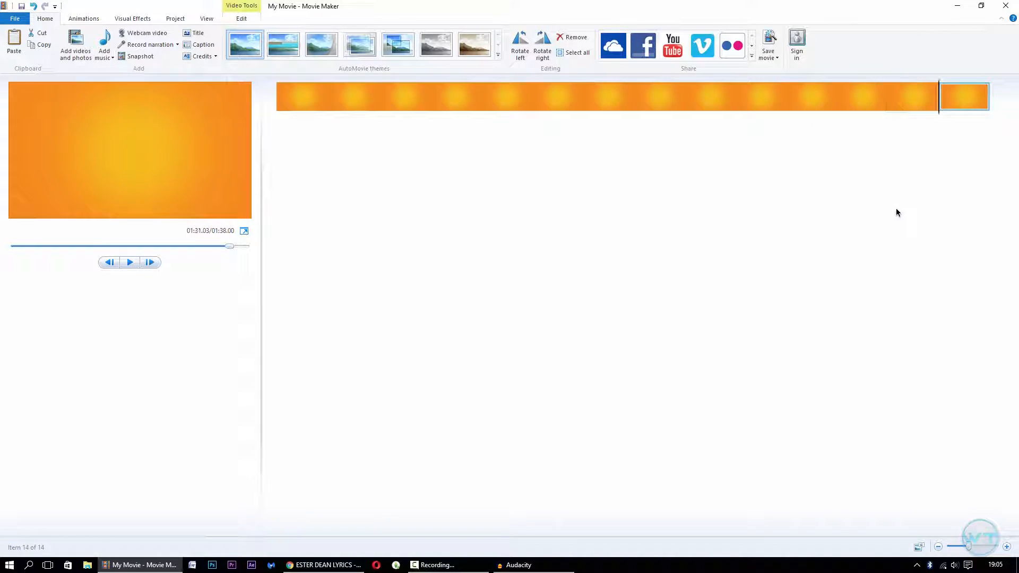
# Copy all 14 clips and paste them twice to extend the movie with two more full rows
pyautogui.rightClick(660, 104)
pyautogui.click(691, 143)
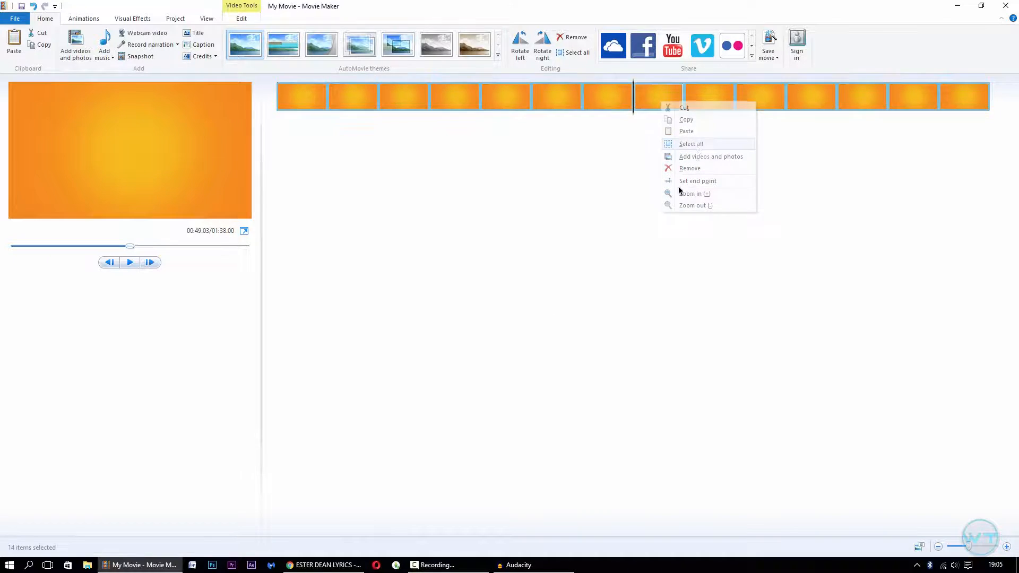
pyautogui.rightClick(656, 98)
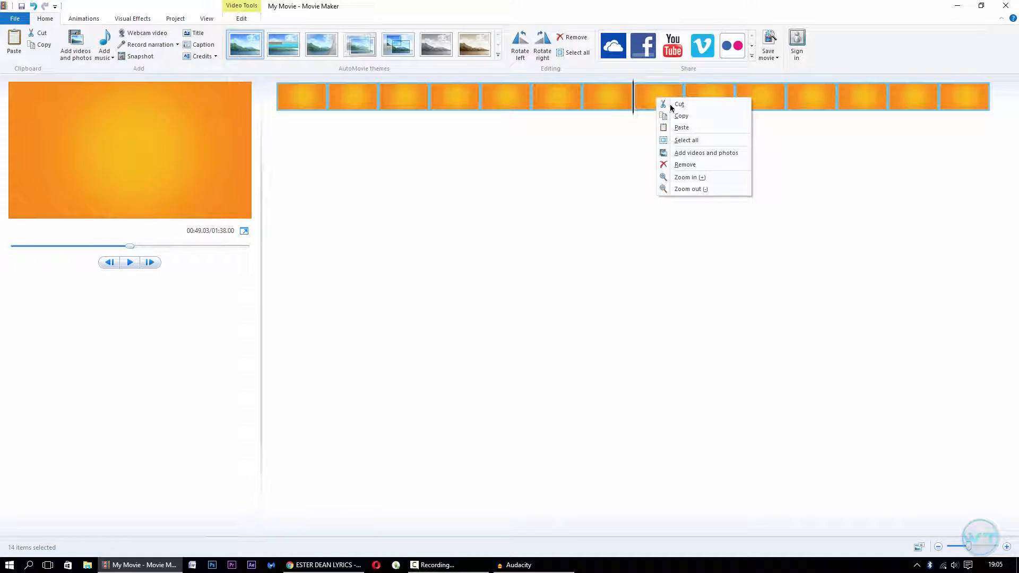
pyautogui.click(700, 119)
pyautogui.rightClick(578, 217)
pyautogui.click(613, 227)
pyautogui.rightClick(571, 300)
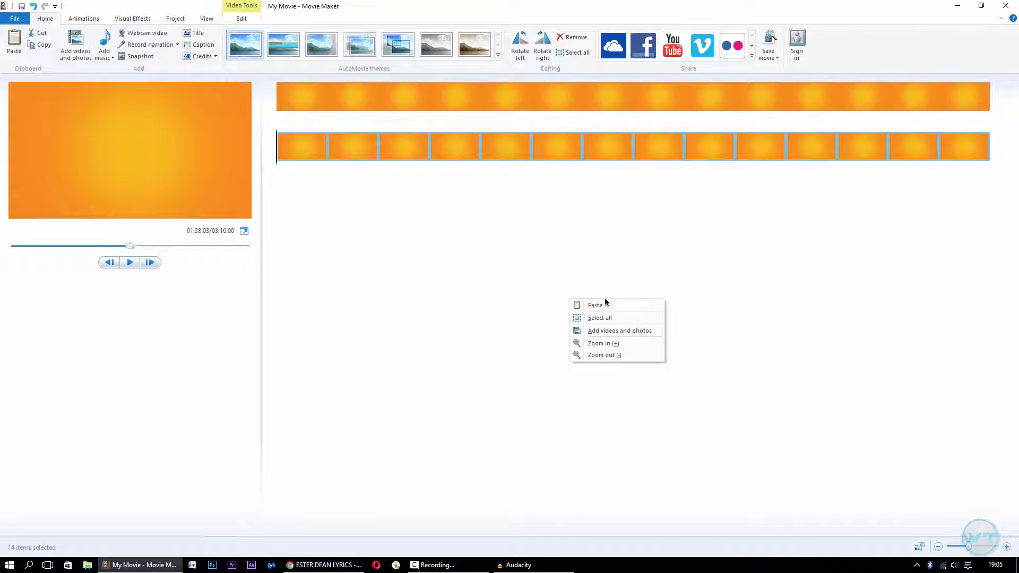
pyautogui.click(606, 306)
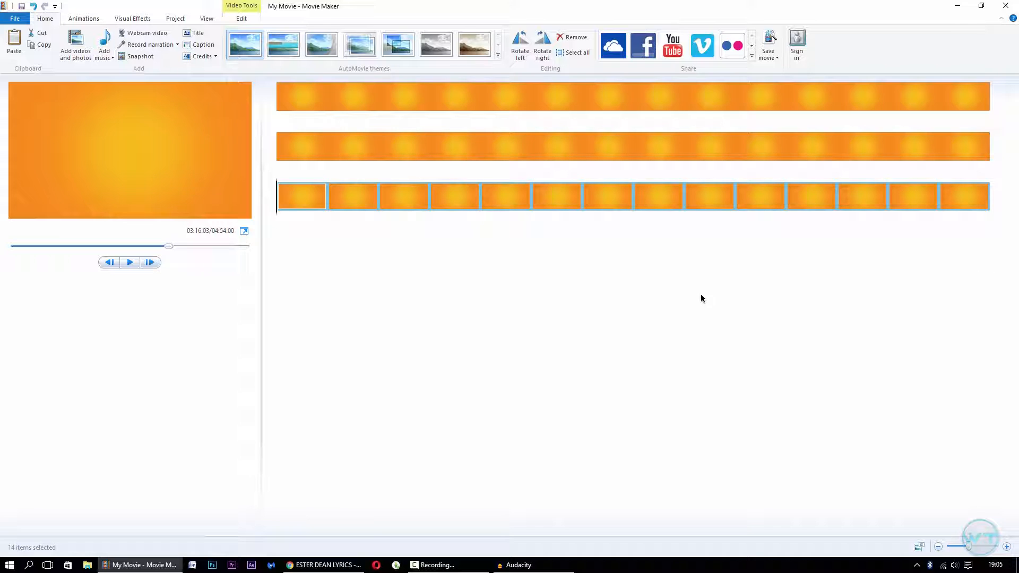
# Add the song as a music track starting at the movie's first clip
pyautogui.click(298, 97)
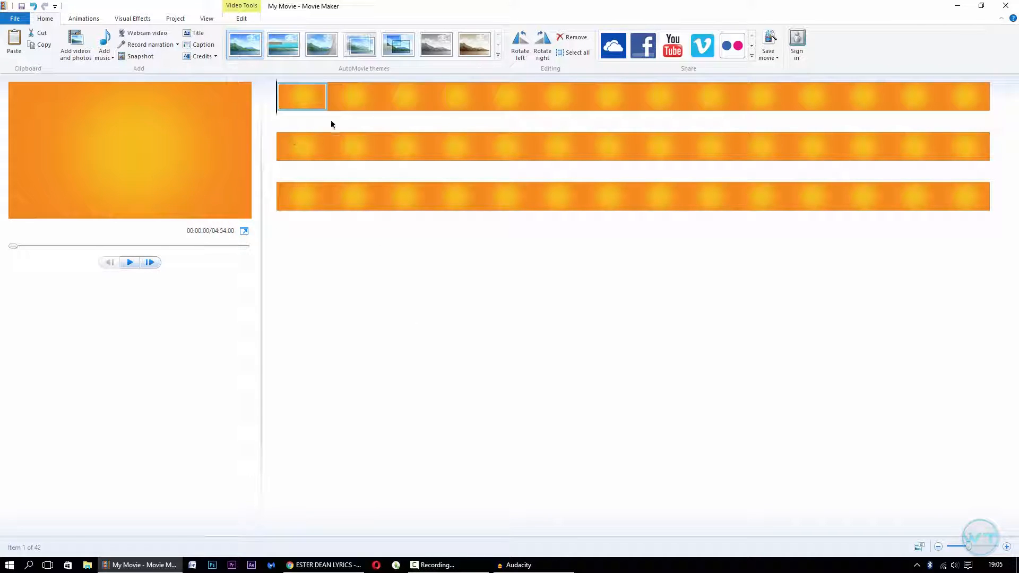
pyautogui.click(103, 38)
pyautogui.doubleClick(154, 119)
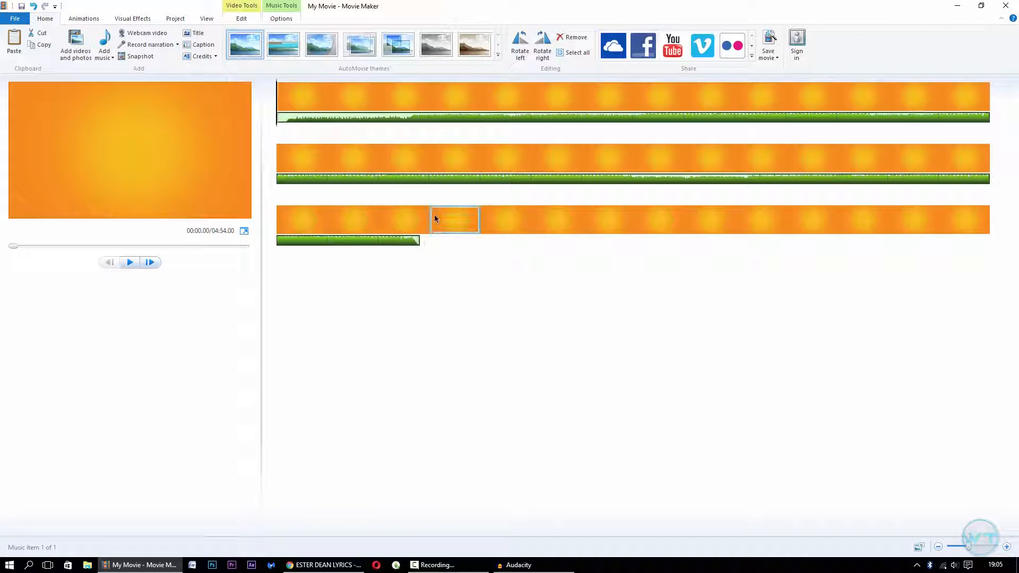
# Remove all background clips in the third row that lie beyond the end of the music
pyautogui.click(452, 223)
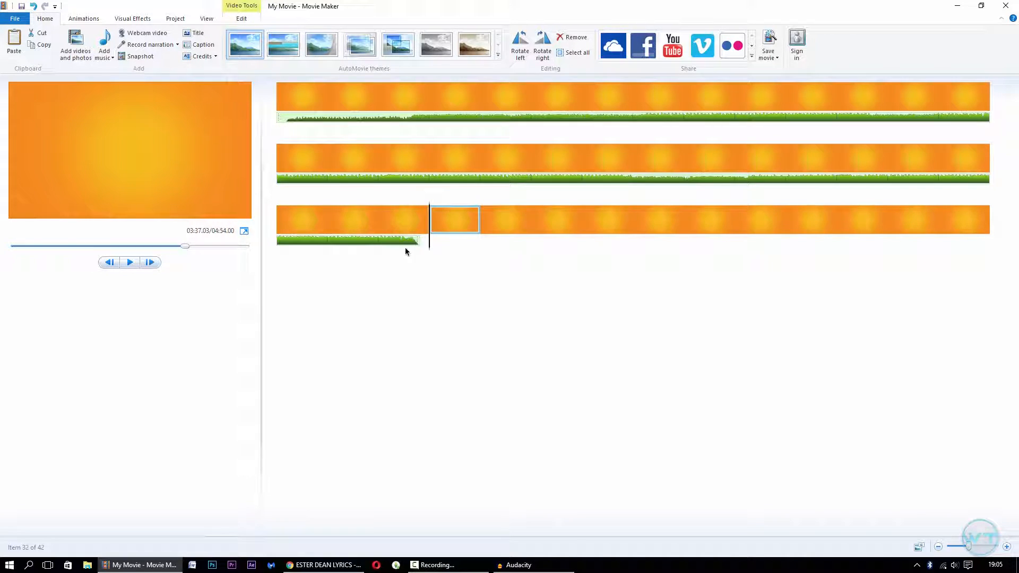
pyautogui.rightClick(459, 219)
pyautogui.click(469, 287)
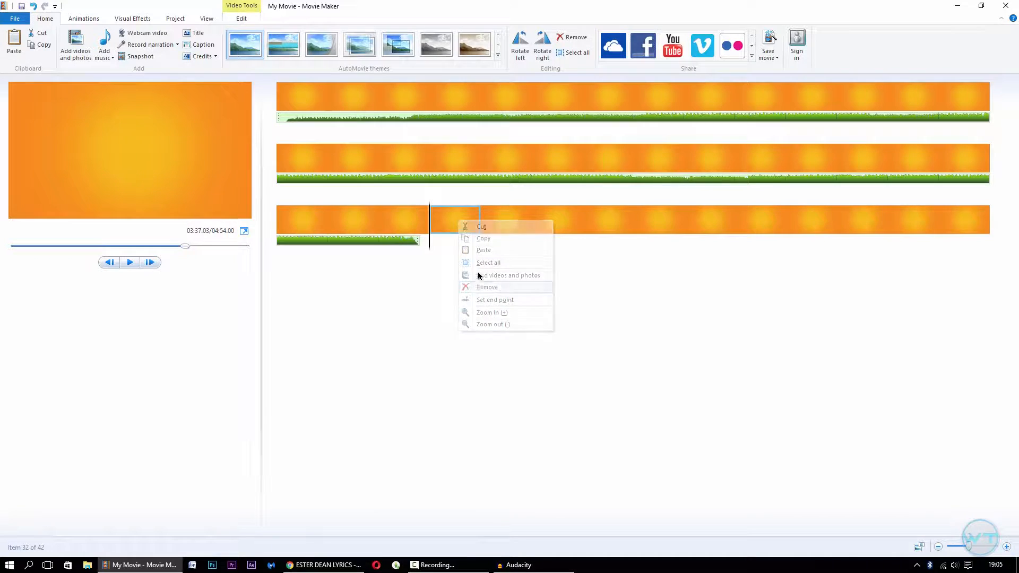
pyautogui.rightClick(457, 225)
pyautogui.click(467, 290)
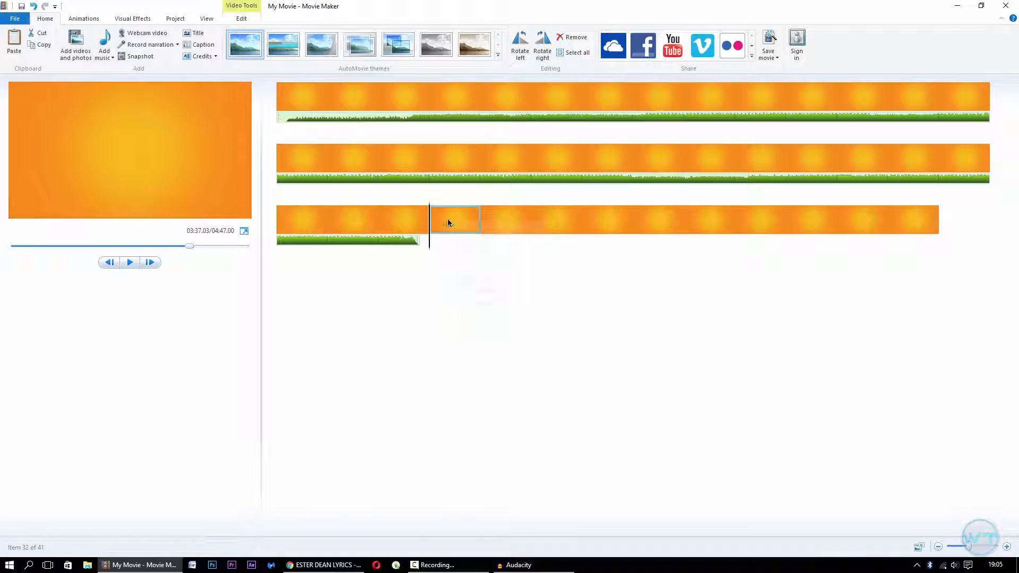
pyautogui.rightClick(448, 220)
pyautogui.click(467, 287)
pyautogui.rightClick(455, 230)
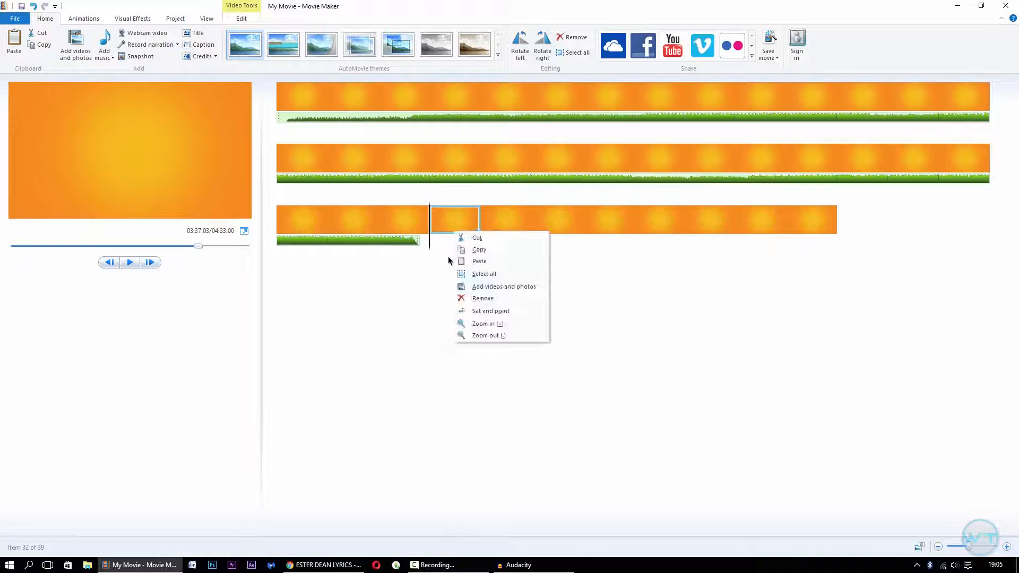
pyautogui.click(470, 299)
pyautogui.rightClick(452, 222)
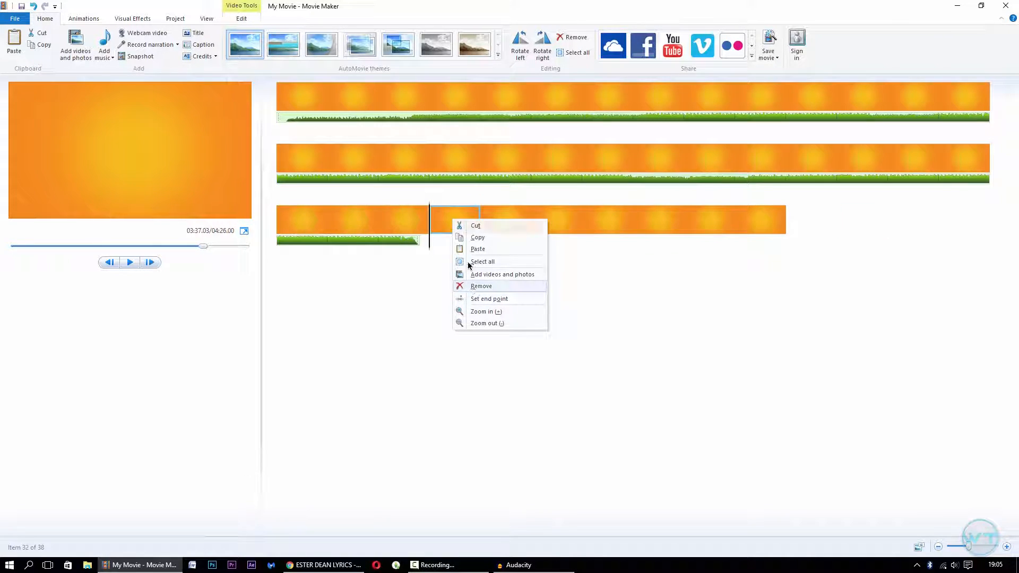
pyautogui.click(469, 289)
pyautogui.rightClick(462, 230)
pyautogui.click(491, 297)
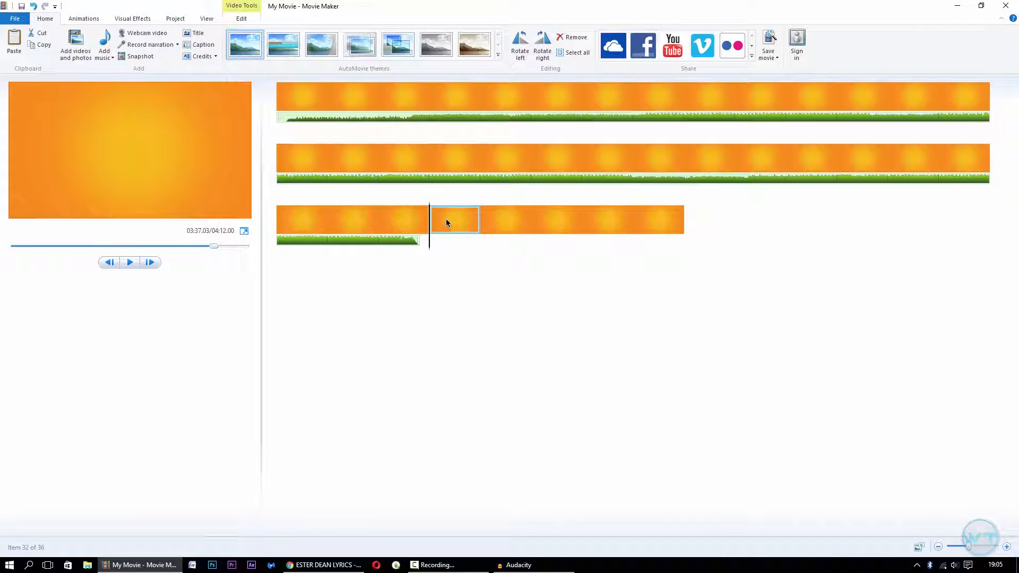
pyautogui.rightClick(448, 221)
pyautogui.click(485, 285)
pyautogui.rightClick(460, 218)
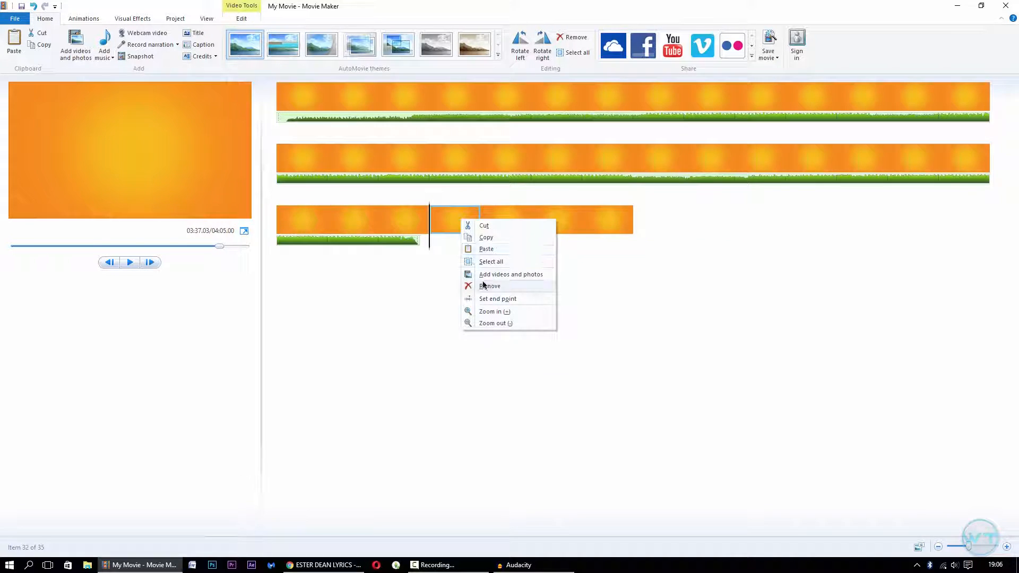
pyautogui.click(478, 287)
pyautogui.rightClick(450, 223)
pyautogui.click(471, 289)
pyautogui.rightClick(458, 222)
pyautogui.click(481, 296)
pyautogui.rightClick(452, 212)
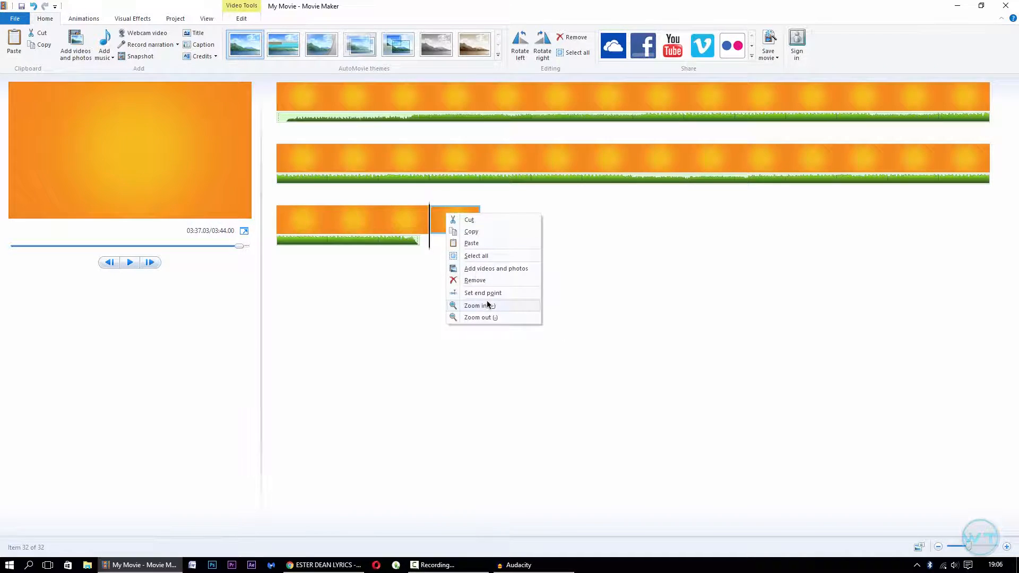
pyautogui.click(469, 278)
# Add a caption at the first clip and set its font to Modi Thorson
pyautogui.click(310, 105)
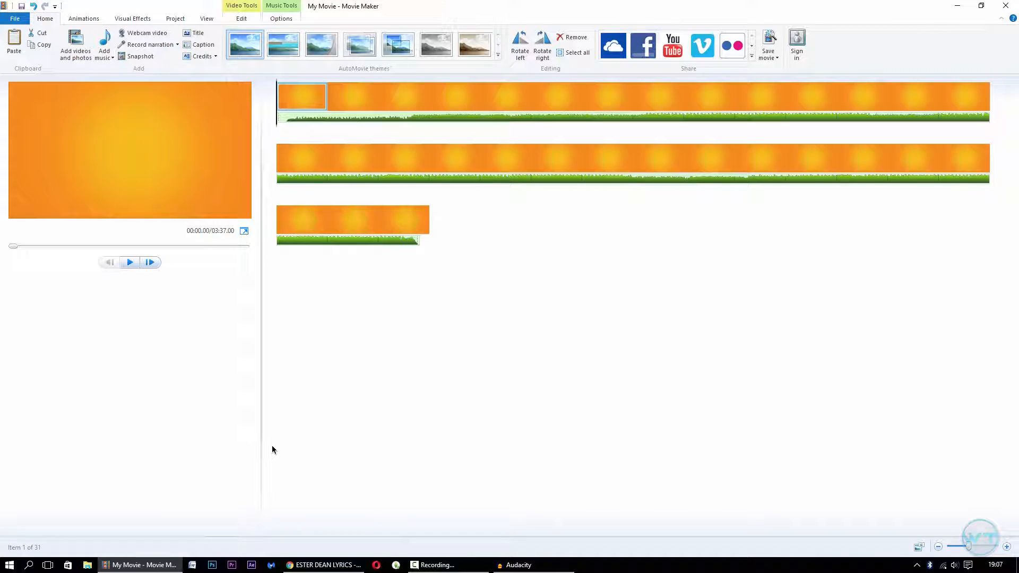
pyautogui.click(200, 45)
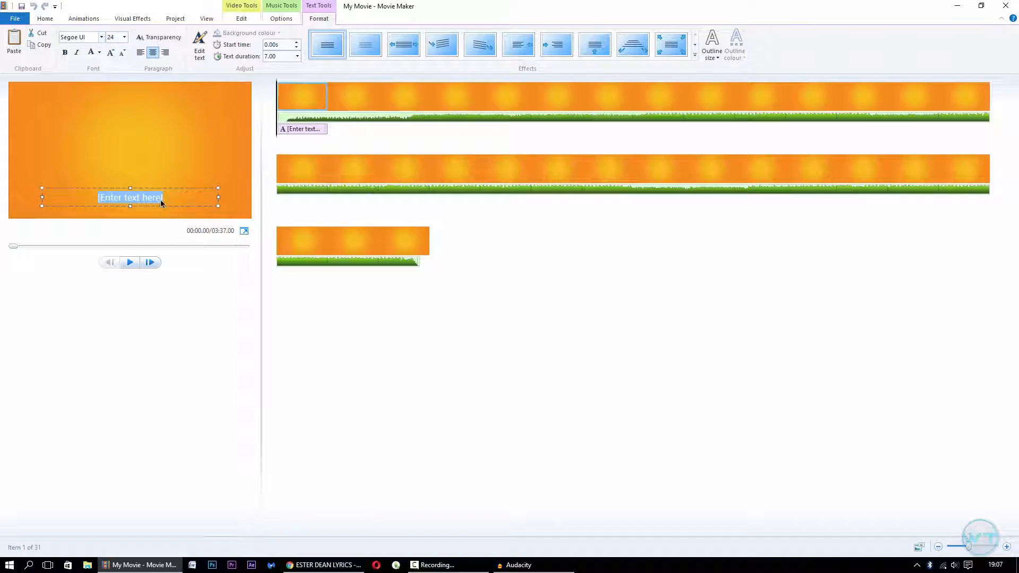
pyautogui.click(101, 37)
pyautogui.scroll(-9, 111, 200)
pyautogui.scroll(12, 95, 122)
pyautogui.scroll(15, 75, 234)
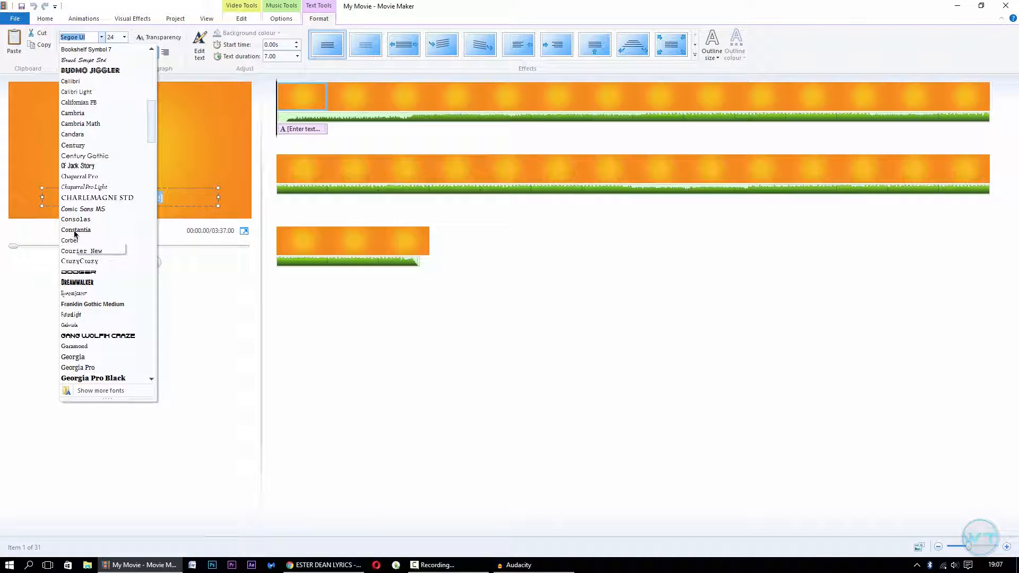
pyautogui.scroll(-15, 74, 234)
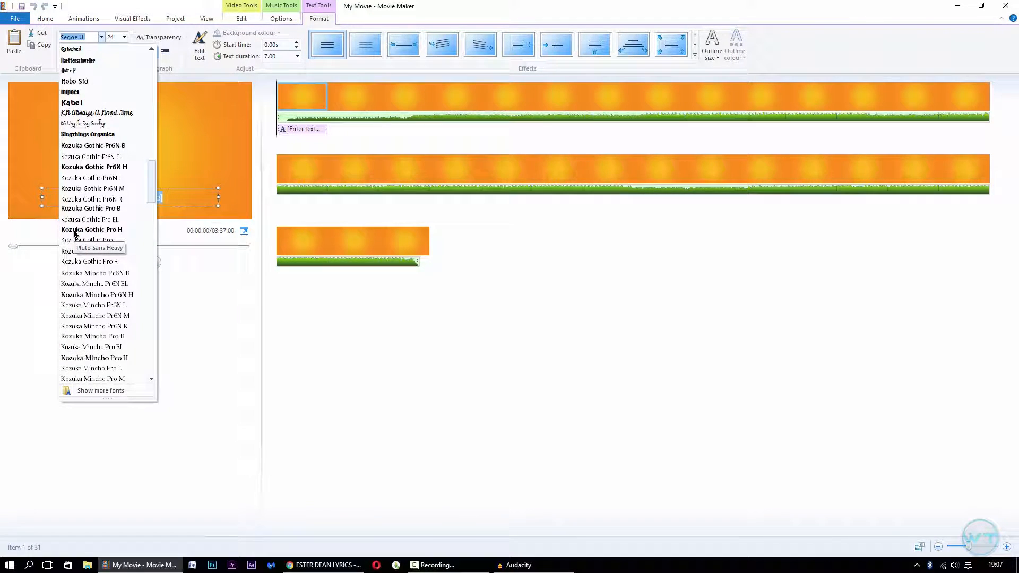
pyautogui.scroll(-3, 75, 233)
pyautogui.click(99, 263)
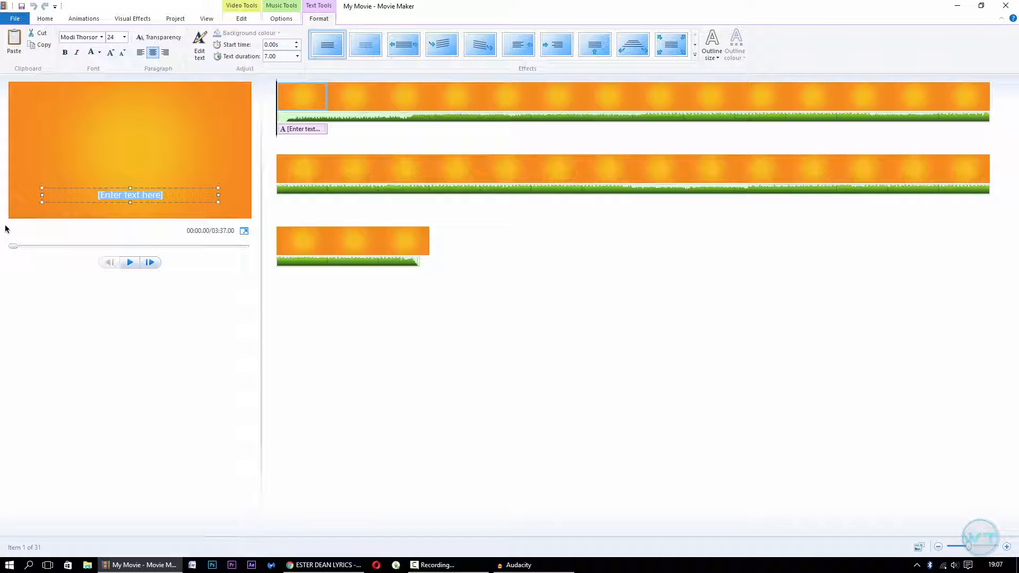
# Replace the caption's placeholder text with "celebrate the world"
pyautogui.write('C')
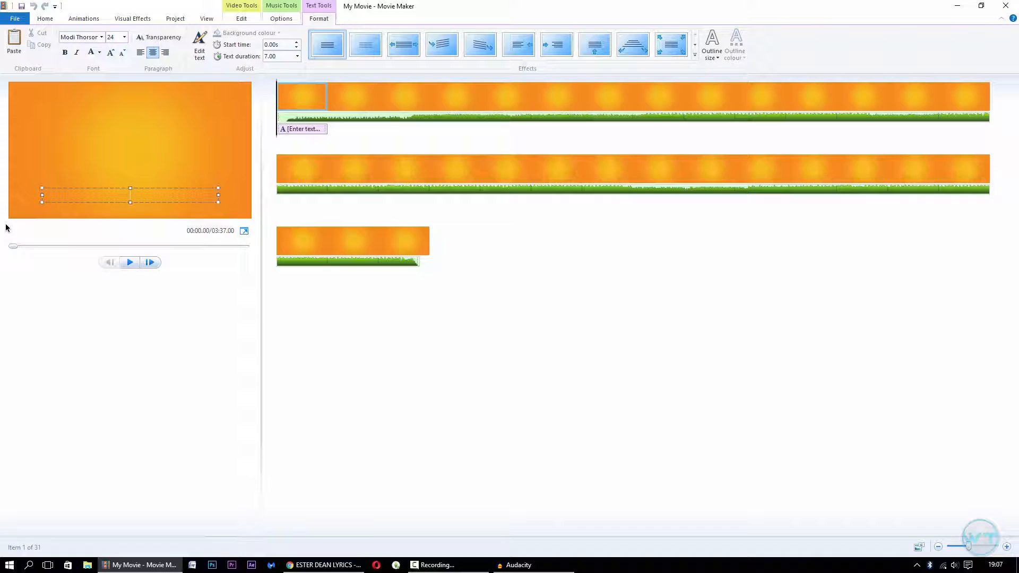
pyautogui.click(90, 38)
pyautogui.click(130, 194)
pyautogui.write('elebrate the world')
# Set the font of the whole caption text to Modi Thorson Bold Italic
pyautogui.hotkey('ctrl', 'a')
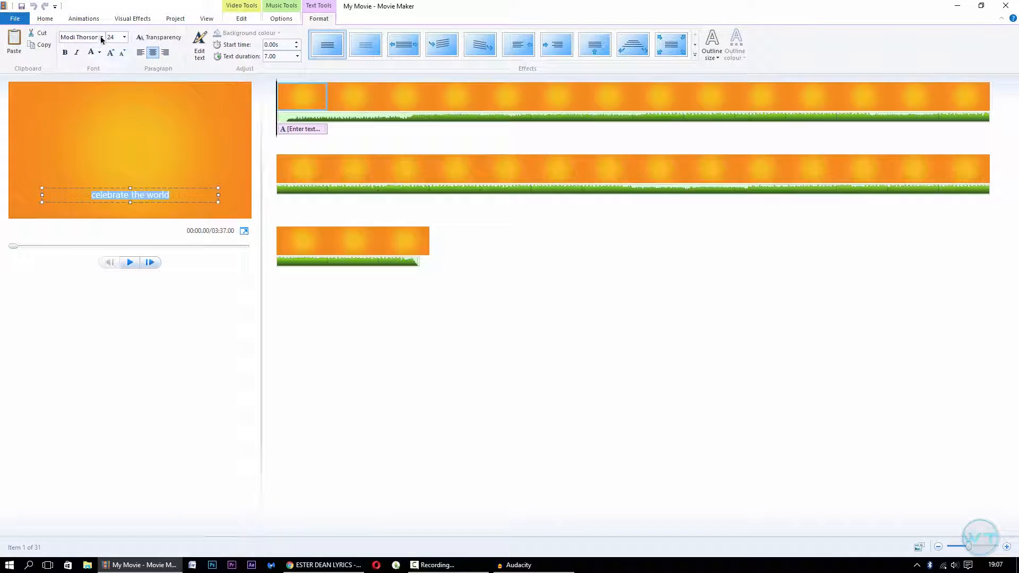
pyautogui.click(101, 38)
pyautogui.click(101, 39)
pyautogui.click(102, 38)
pyautogui.scroll(-6, 128, 223)
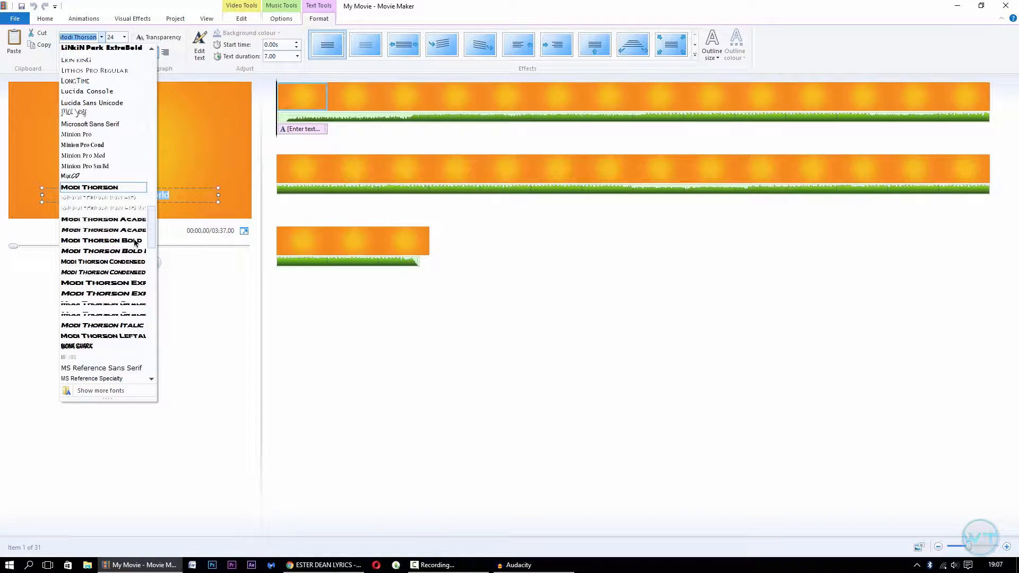
pyautogui.click(89, 260)
# Change the font of the selected "celebrate the world" caption text to Dreamwalker
pyautogui.click(101, 37)
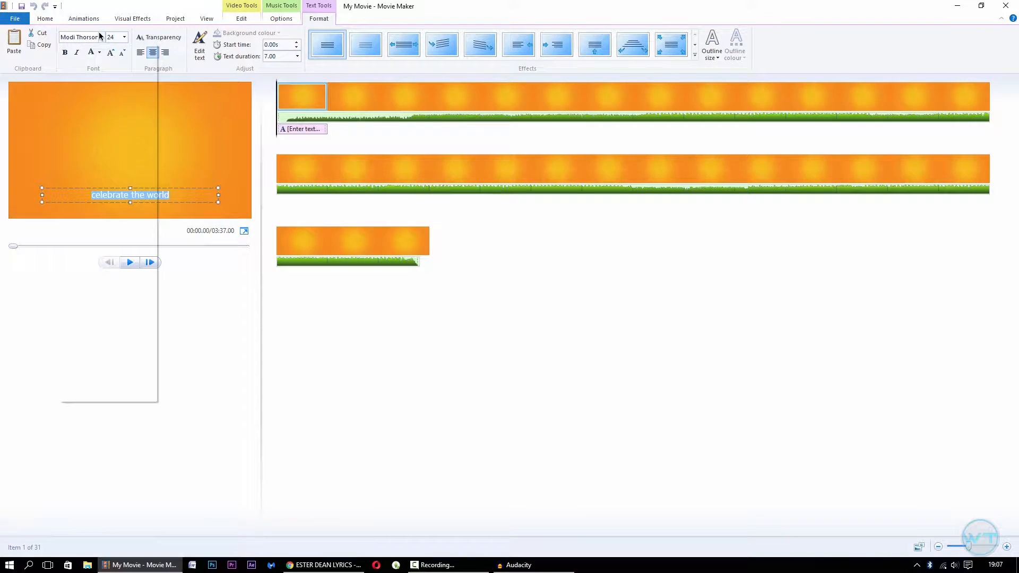
pyautogui.scroll(-10, 118, 291)
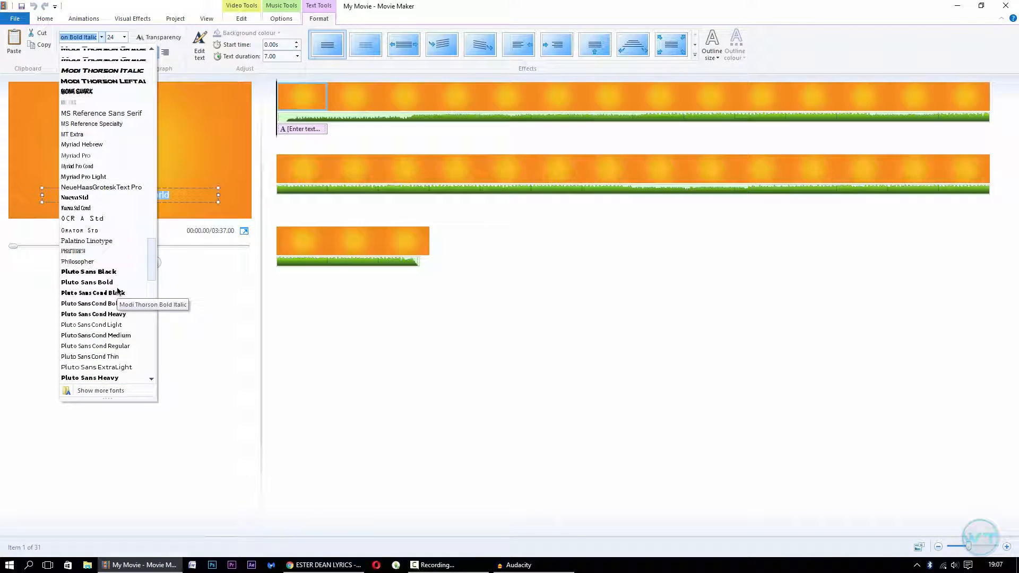
pyautogui.scroll(-9, 118, 291)
pyautogui.scroll(-9, 118, 291)
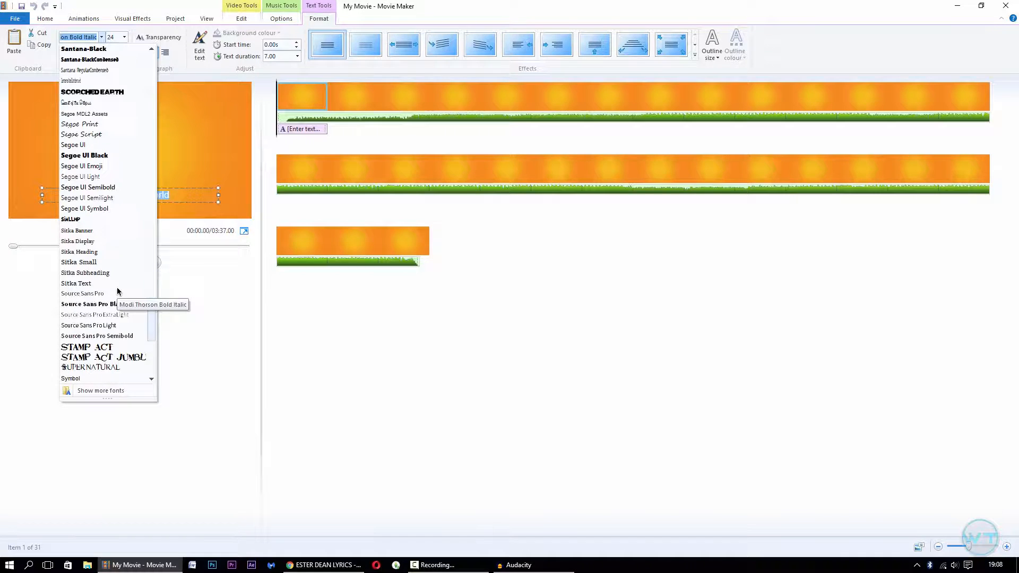
pyautogui.scroll(18, 117, 291)
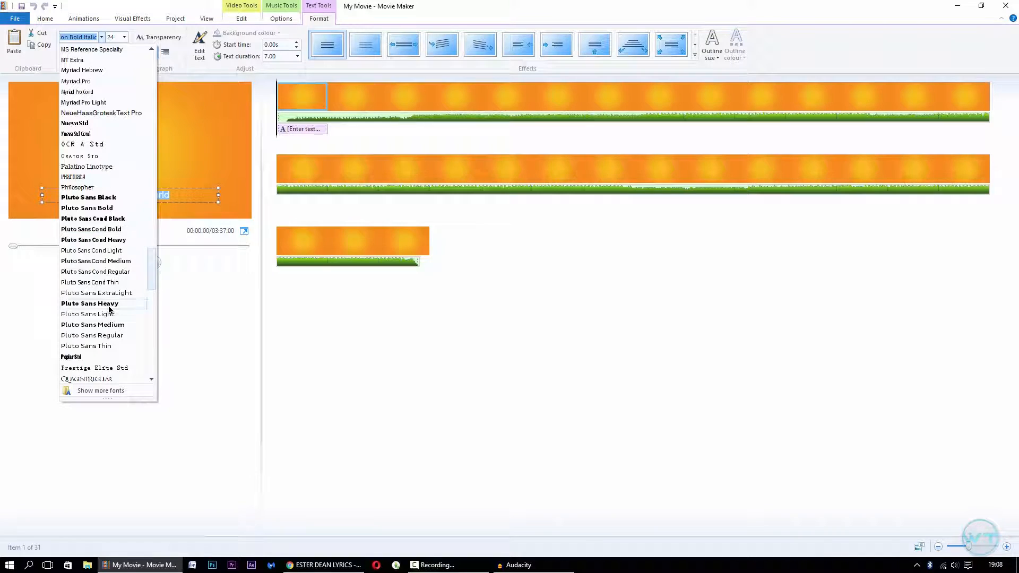
pyautogui.write('Dreamwalker')
pyautogui.press('Return')
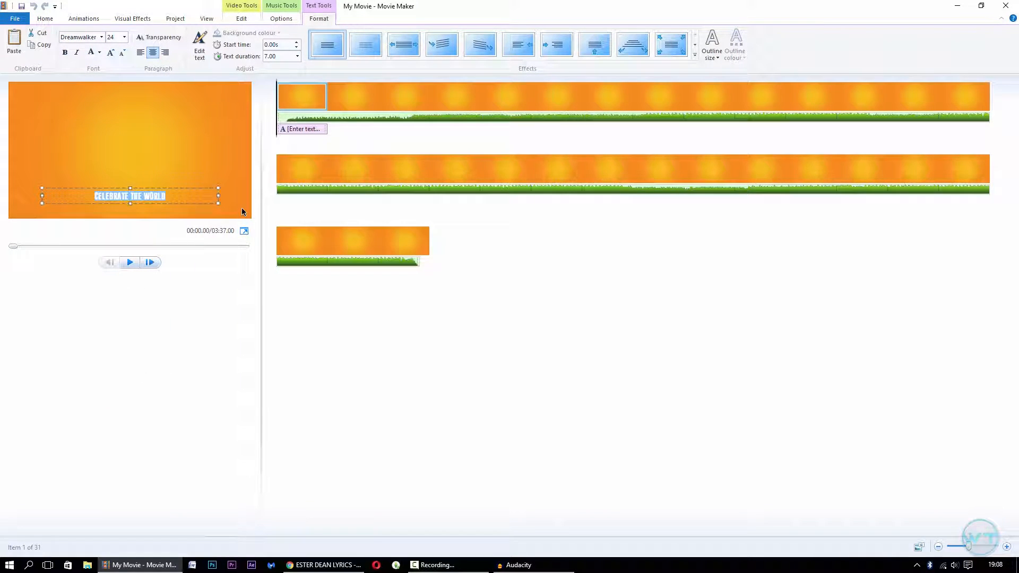
# Stretch the caption box across the full width of the frame and move it to the frame's upper edge
pyautogui.moveTo(218, 196); pyautogui.dragTo(248, 196)
pyautogui.moveTo(54, 205); pyautogui.dragTo(23, 197)
pyautogui.moveTo(74, 137); pyautogui.dragTo(74, 35)
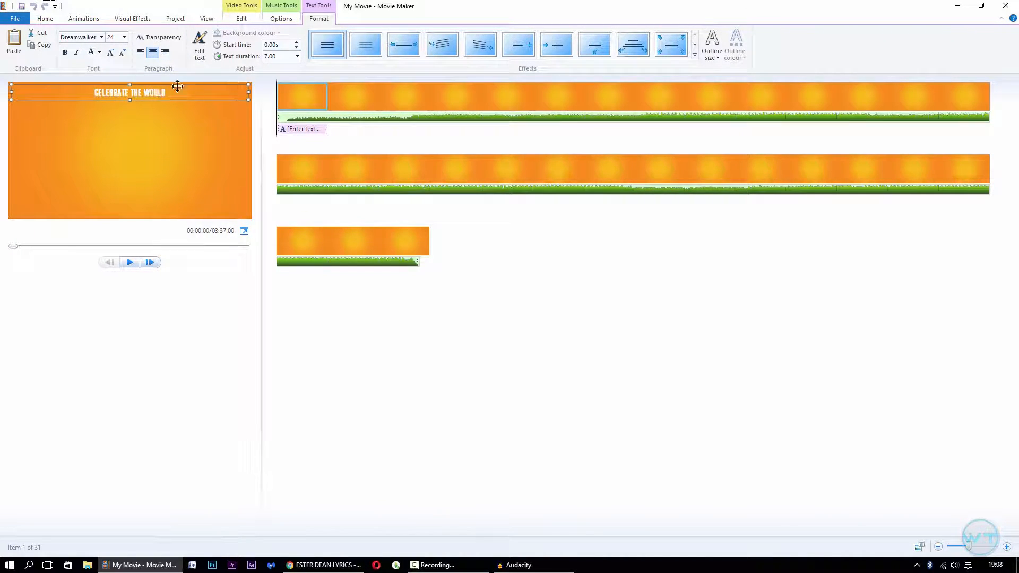
# Enlarge the "celebrate the world" text to size 80 and stretch its box to the full frame width again
pyautogui.click(110, 52)
pyautogui.click(112, 55)
pyautogui.click(112, 56)
pyautogui.click(111, 55)
pyautogui.click(111, 56)
pyautogui.click(111, 55)
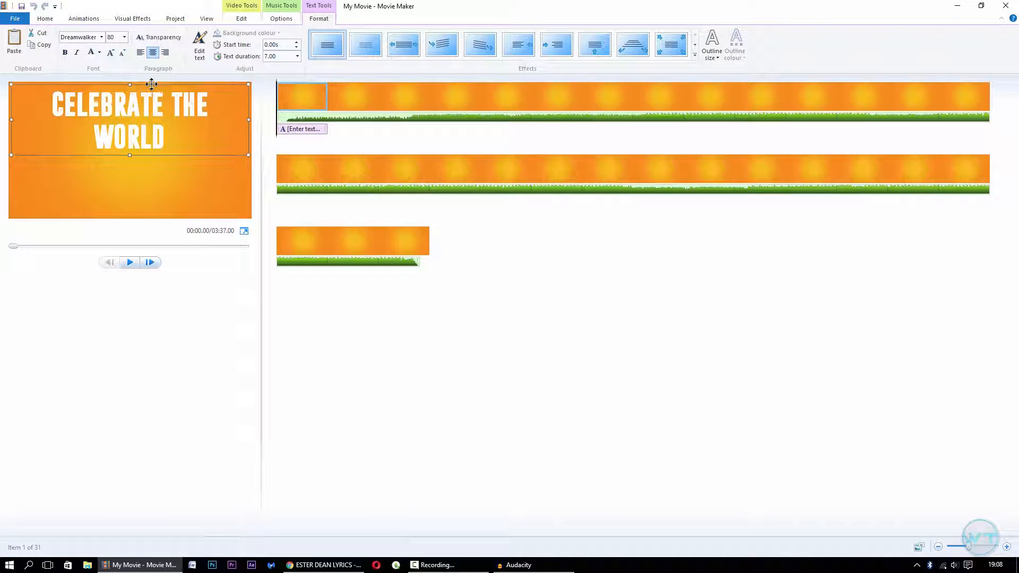
pyautogui.click(139, 99)
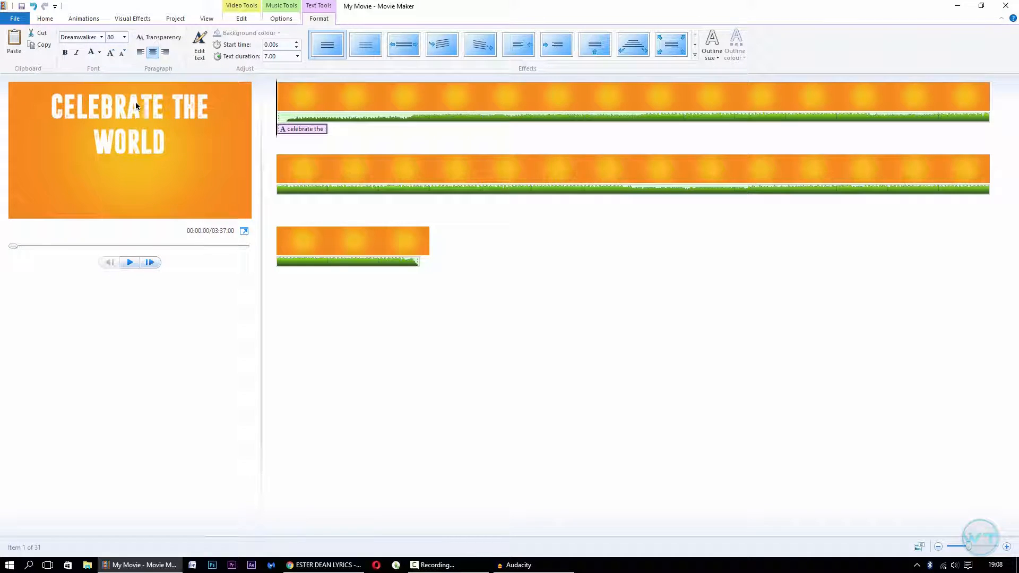
pyautogui.moveTo(232, 118); pyautogui.dragTo(250, 119)
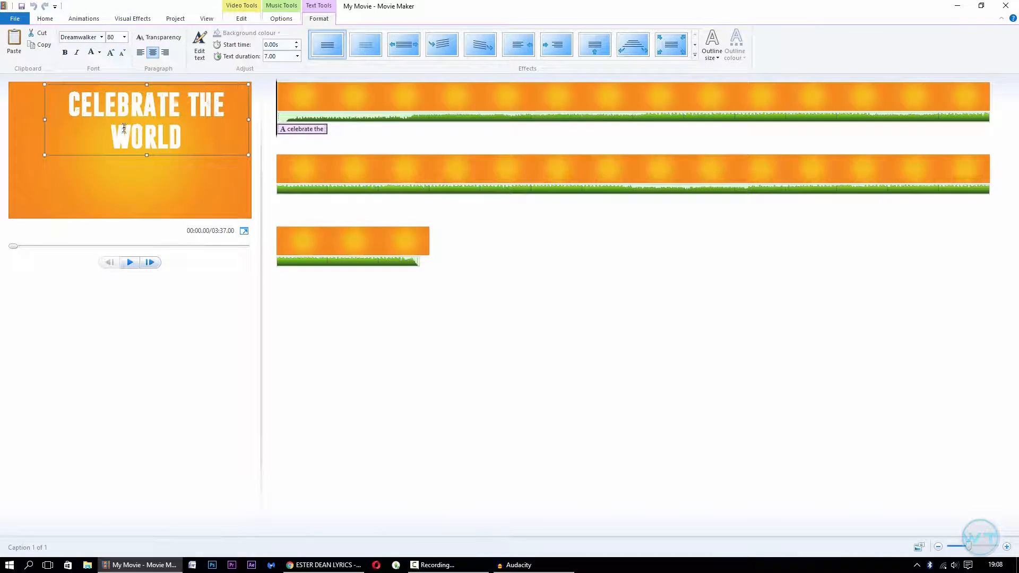
pyautogui.moveTo(45, 119); pyautogui.dragTo(0, 128)
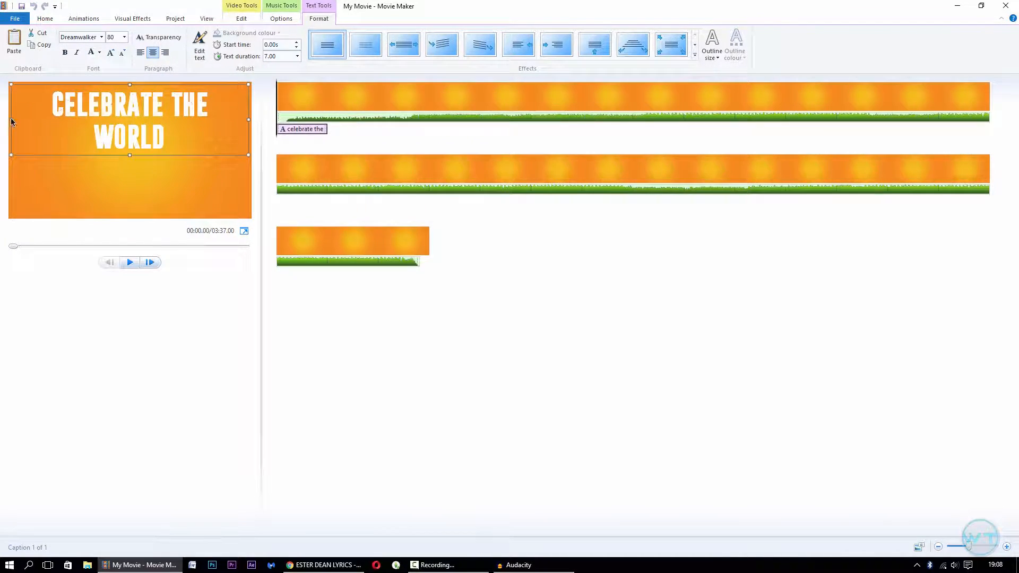
# Give the "celebrate the world" caption a medium outline in black
pyautogui.click(718, 59)
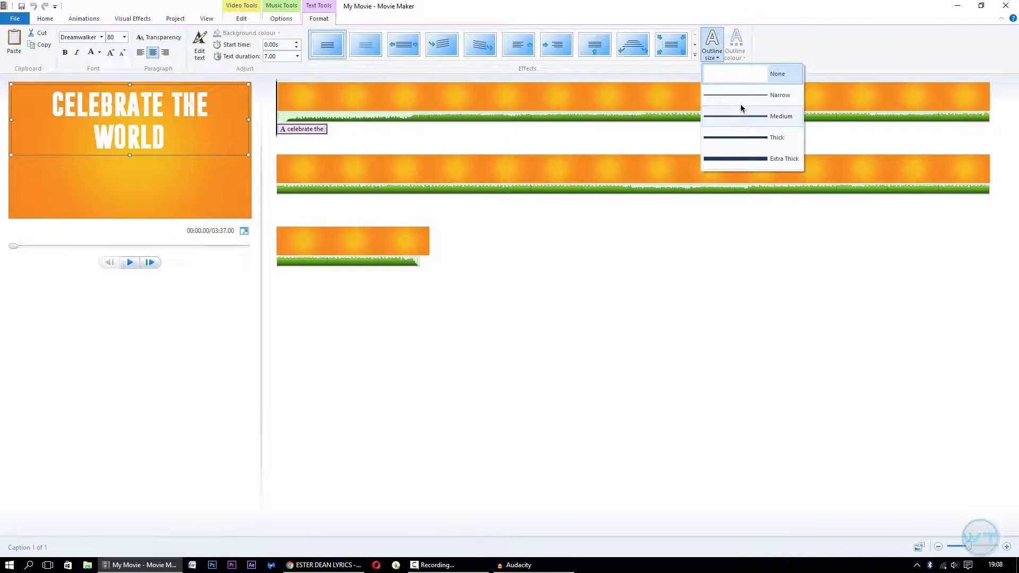
pyautogui.click(741, 104)
pyautogui.click(738, 56)
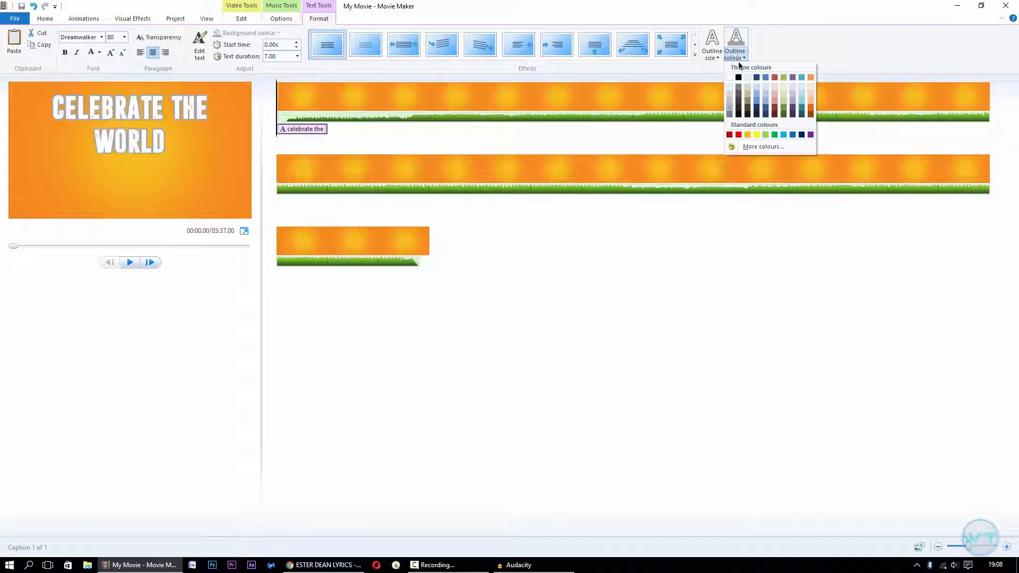
pyautogui.click(740, 78)
# Reopen the outlined caption and extend both sides of its box to the frame edges
pyautogui.click(102, 123)
pyautogui.moveTo(215, 120); pyautogui.dragTo(249, 119)
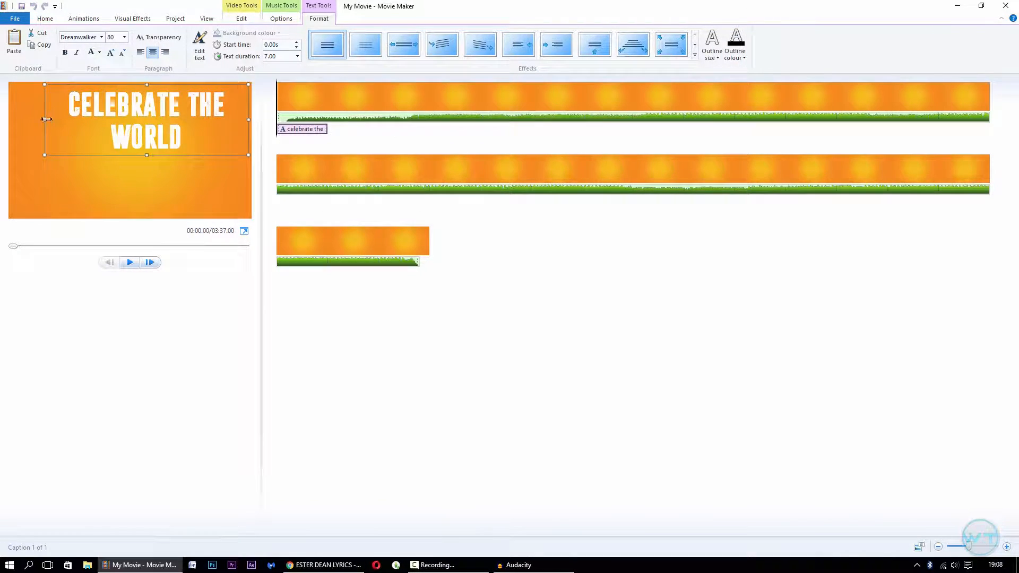
pyautogui.moveTo(19, 121); pyautogui.dragTo(11, 120)
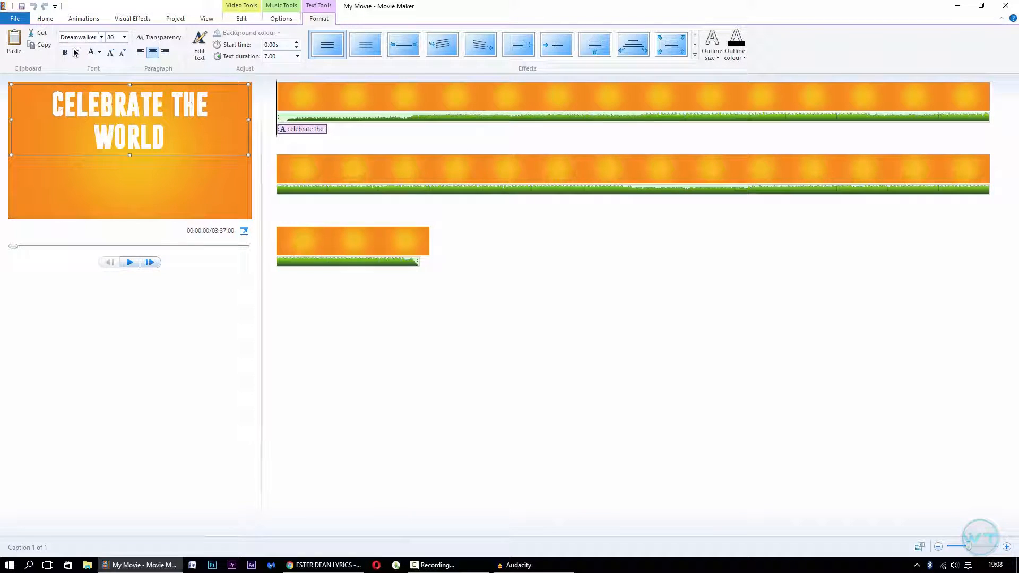
# Enlarge the "celebrate the world" text to size 100 and move the caption to the vertical middle of the frame
pyautogui.click(195, 133)
pyautogui.moveTo(204, 85); pyautogui.dragTo(205, 93)
pyautogui.click(110, 53)
pyautogui.click(110, 53)
pyautogui.moveTo(148, 92); pyautogui.dragTo(148, 102)
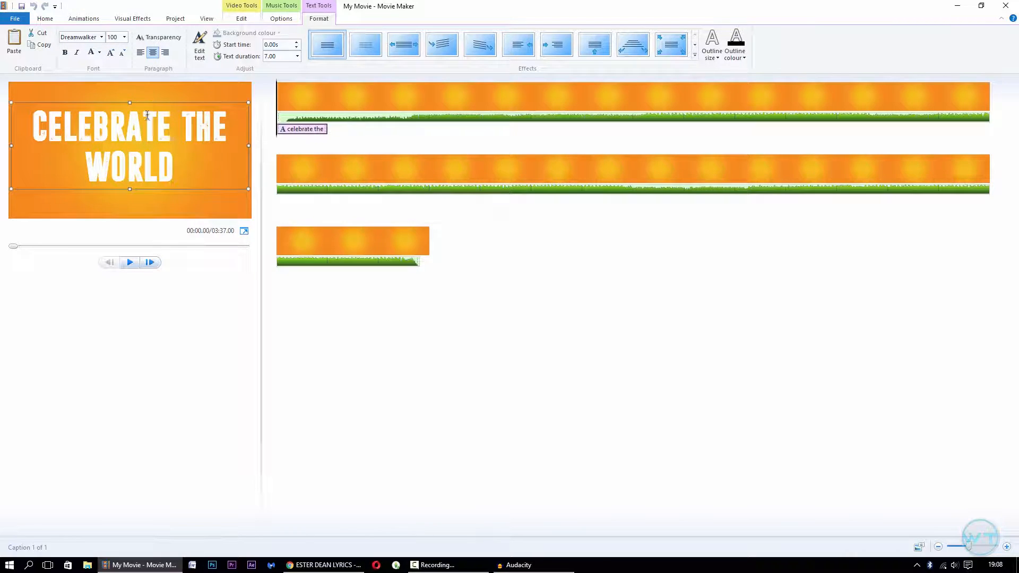
pyautogui.click(158, 373)
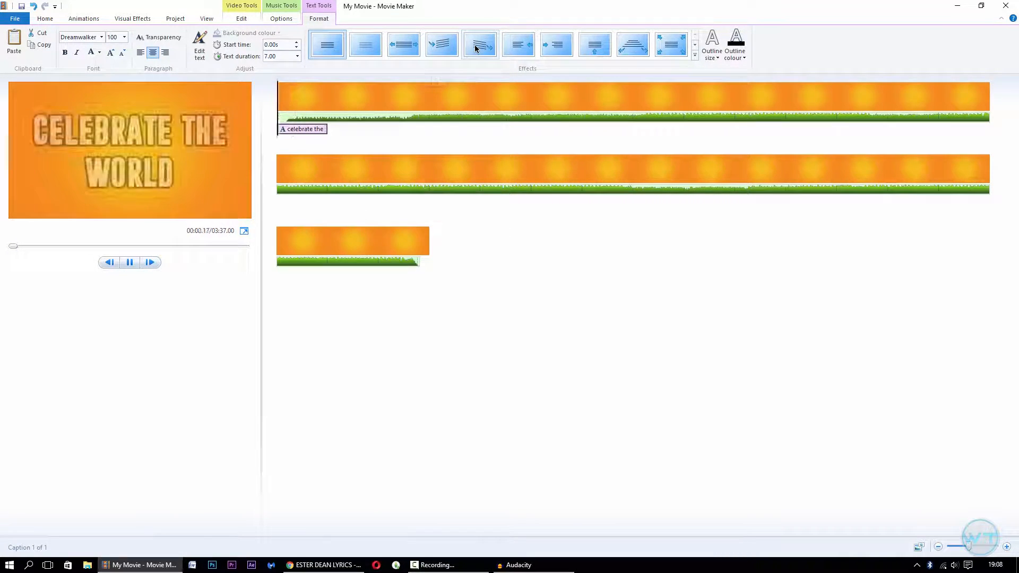
# Apply the fourth text effect to the "celebrate the world" caption and preview its playback from the start of the movie
pyautogui.click(451, 50)
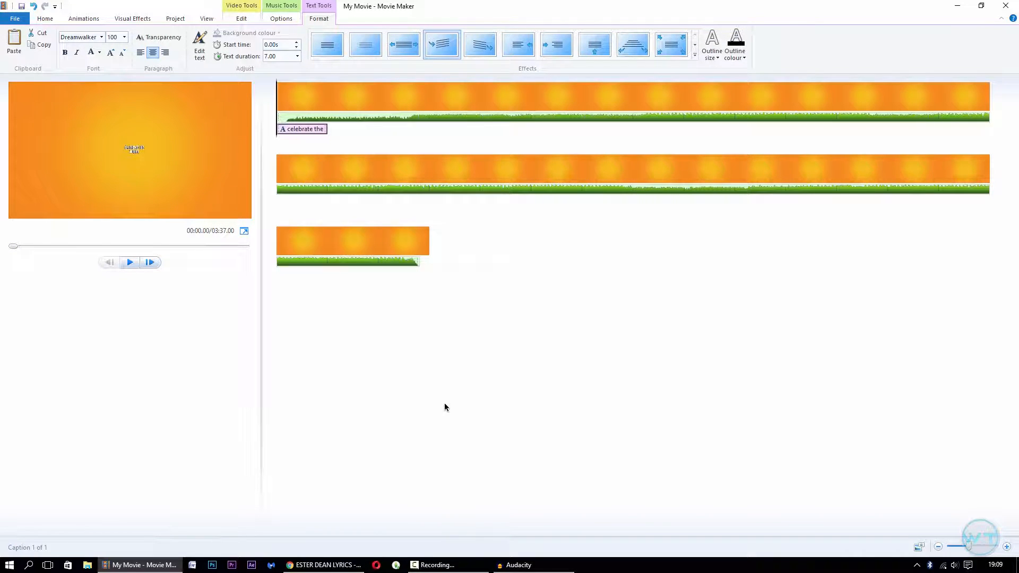
pyautogui.press('space')
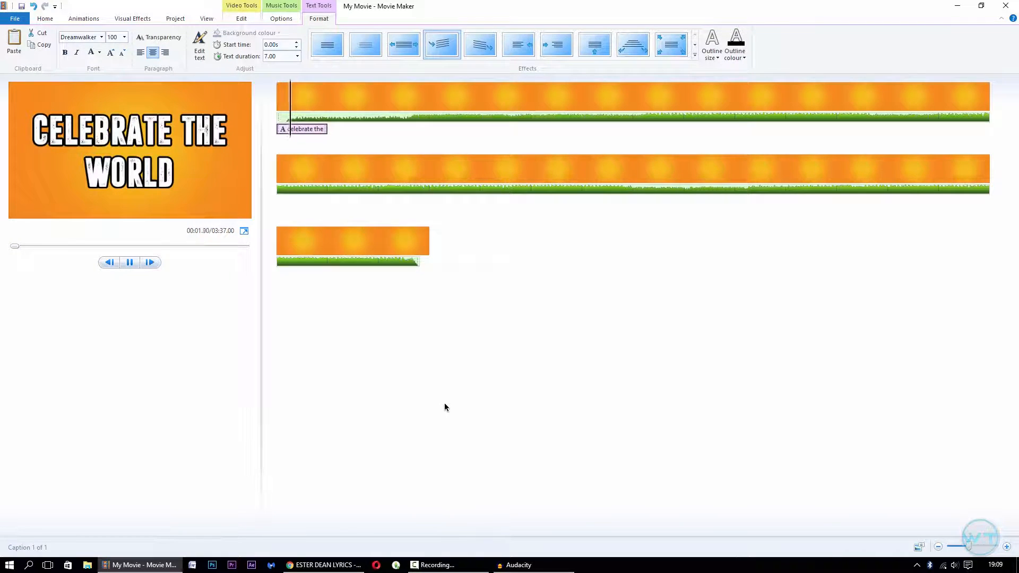
pyautogui.press('space')
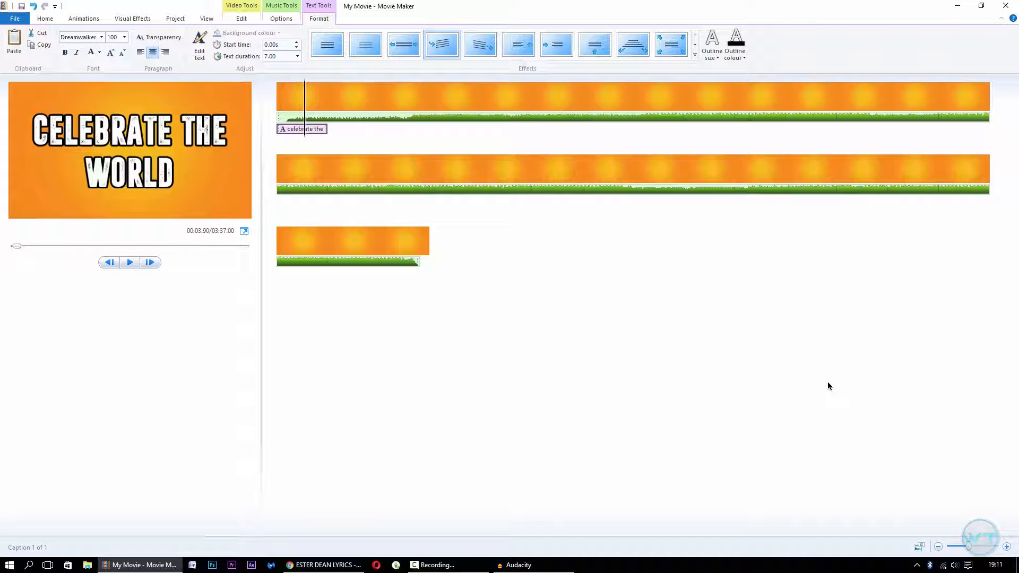
pyautogui.click(282, 98)
pyautogui.press('space')
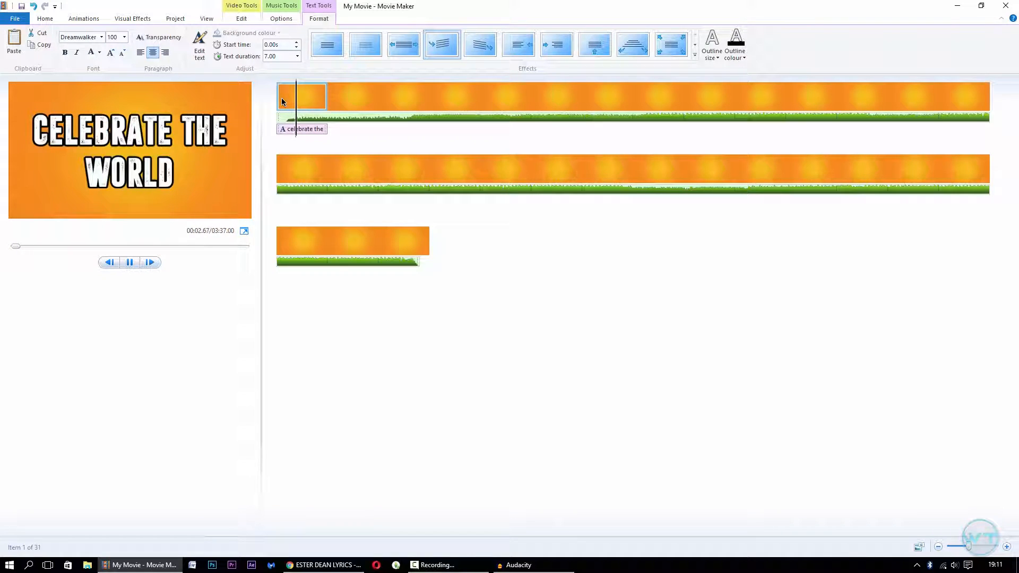
pyautogui.press('space')
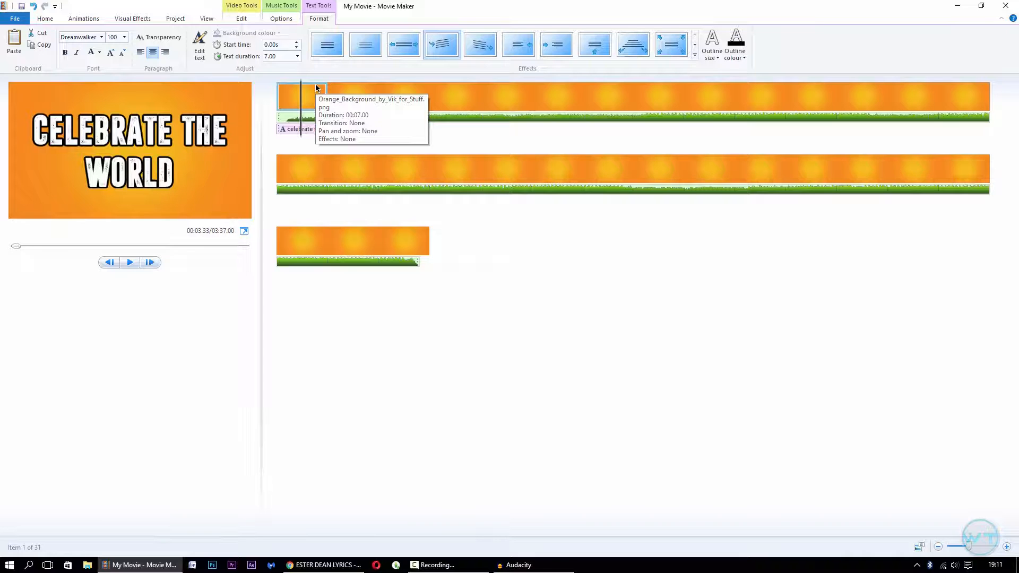
pyautogui.press('XF86AudioLowerVolume')
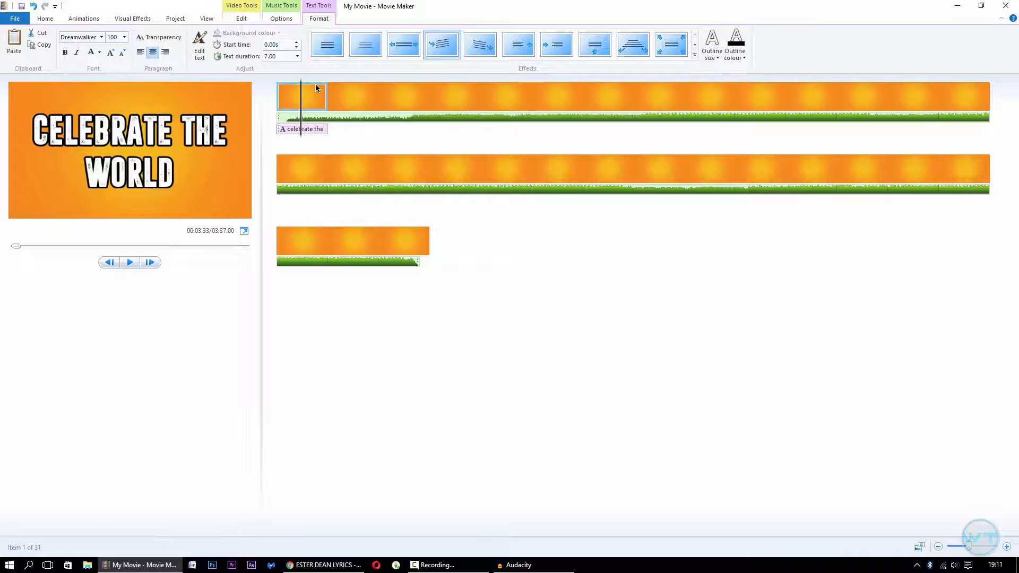
# Play the movie on to about 18.10 seconds and add a caption at that point
pyautogui.press('space')
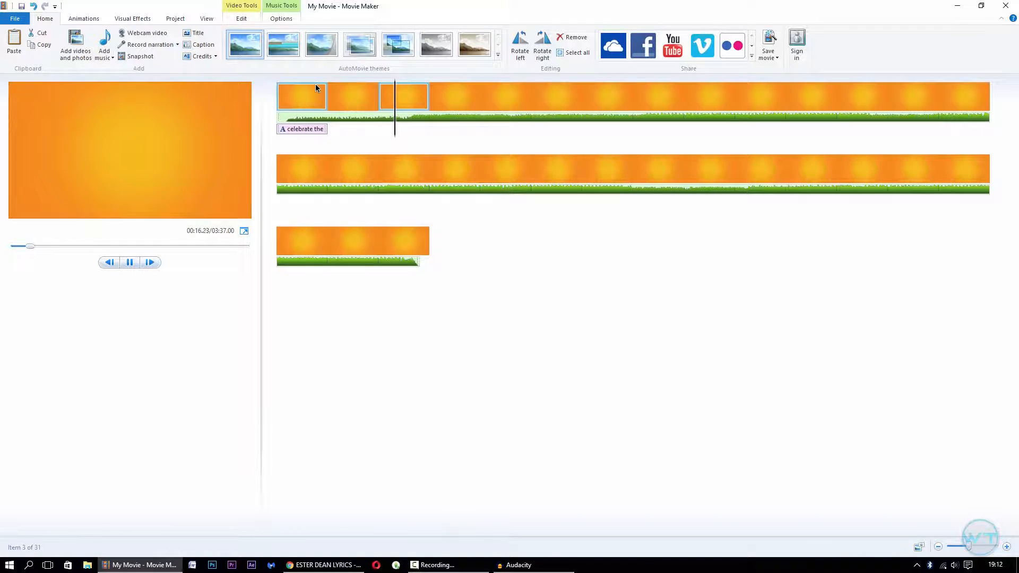
pyautogui.press('space')
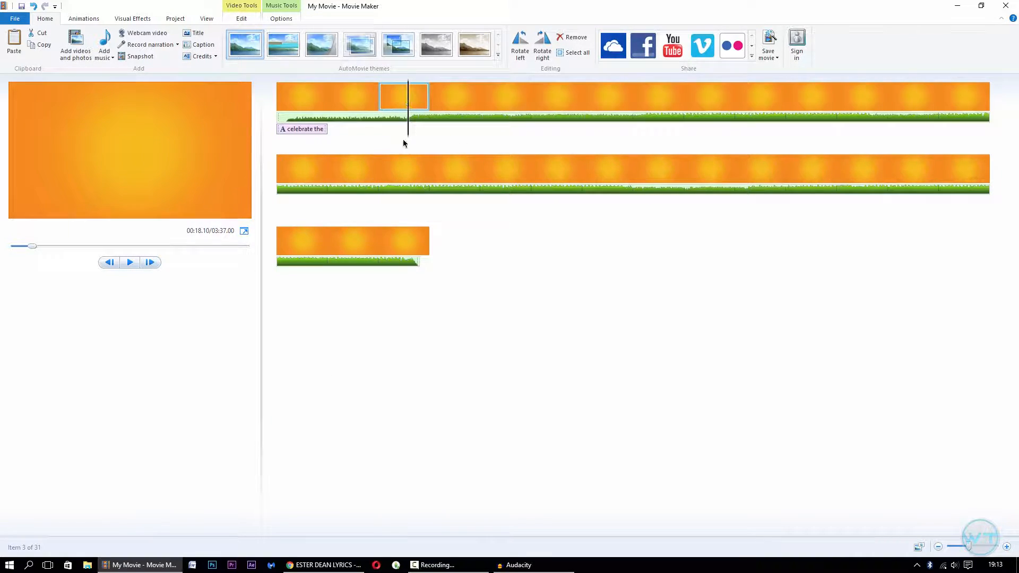
pyautogui.click(207, 46)
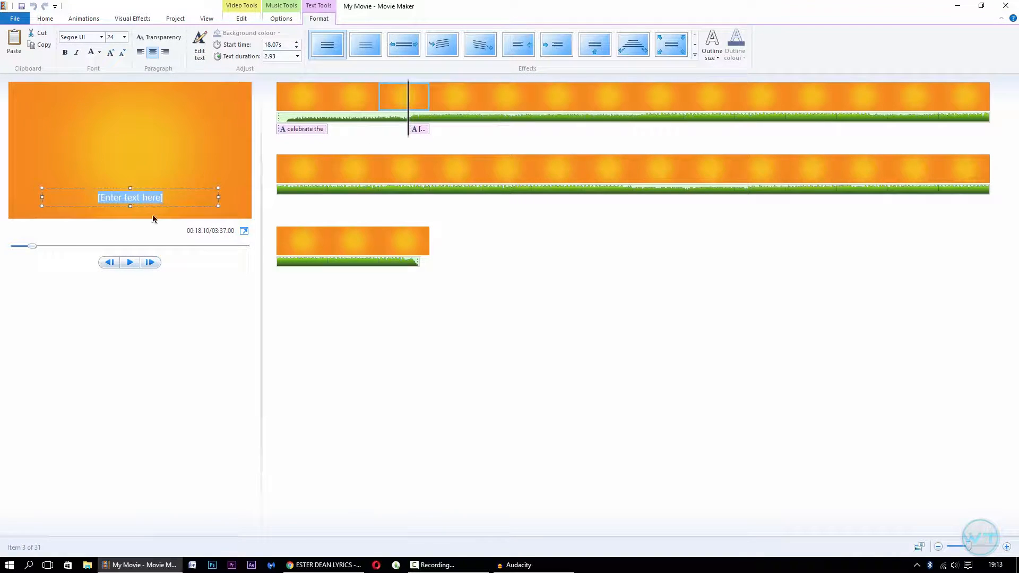
# Set the new caption's font to Dreamwalker and its text to "plant a seed inside the earth"
pyautogui.click(91, 41)
pyautogui.write('Dreamwalker')
pyautogui.press('Return')
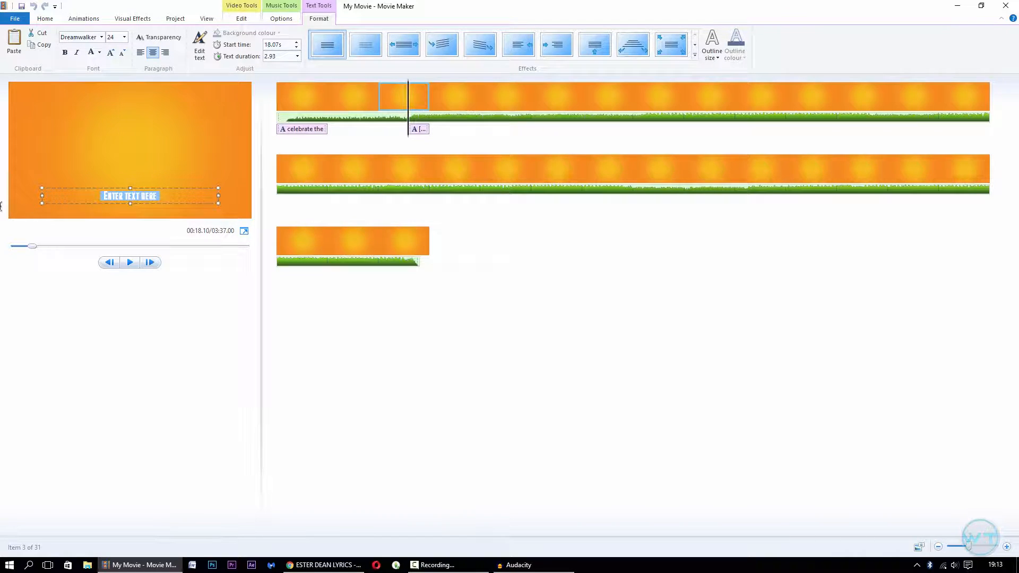
pyautogui.write('plant a seed inside the earth')
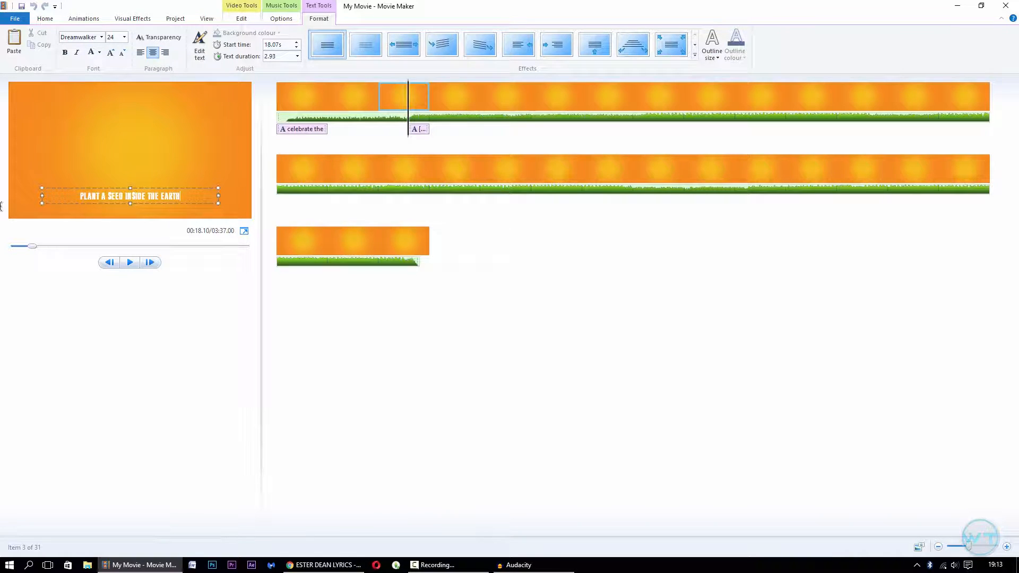
# Stretch the "plant a seed inside the earth" box to the full frame width and move it to the frame's upper edge
pyautogui.moveTo(218, 195); pyautogui.dragTo(373, 208)
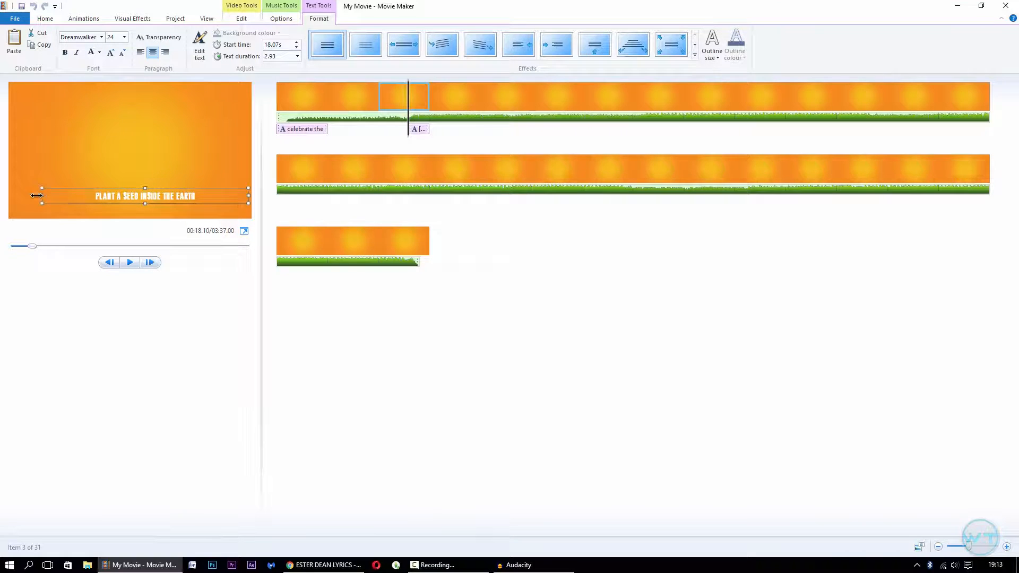
pyautogui.moveTo(41, 195); pyautogui.dragTo(1, 225)
pyautogui.moveTo(68, 197); pyautogui.dragTo(71, 38)
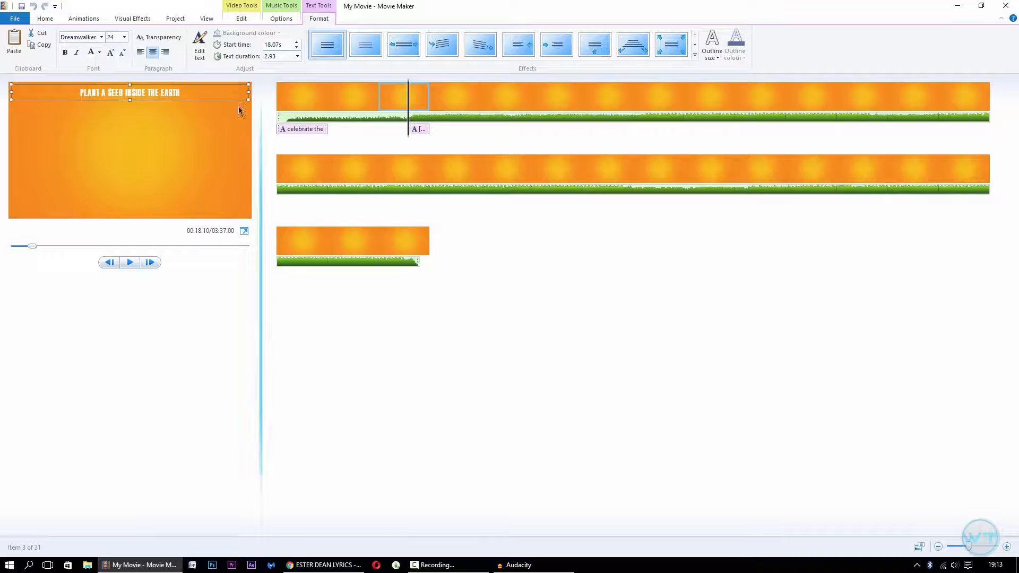
# Set the whole "plant a seed inside the earth" text to size 100 and move the caption to the vertical middle of the frame
pyautogui.hotkey('ctrl', 'a')
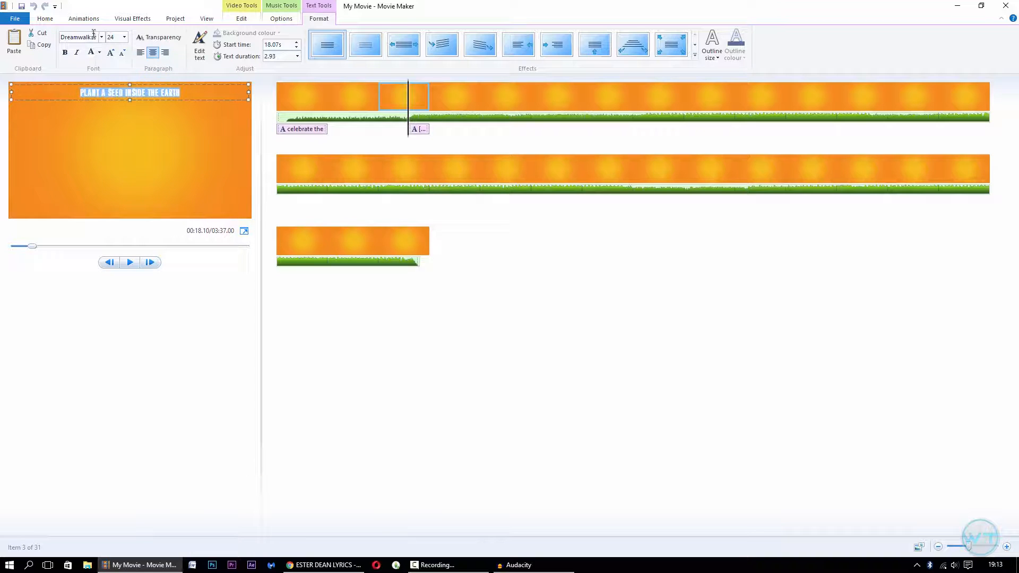
pyautogui.click(110, 52)
pyautogui.click(111, 53)
pyautogui.click(110, 53)
pyautogui.click(111, 52)
pyautogui.click(111, 53)
pyautogui.click(111, 56)
pyautogui.click(111, 56)
pyautogui.click(111, 55)
pyautogui.click(122, 52)
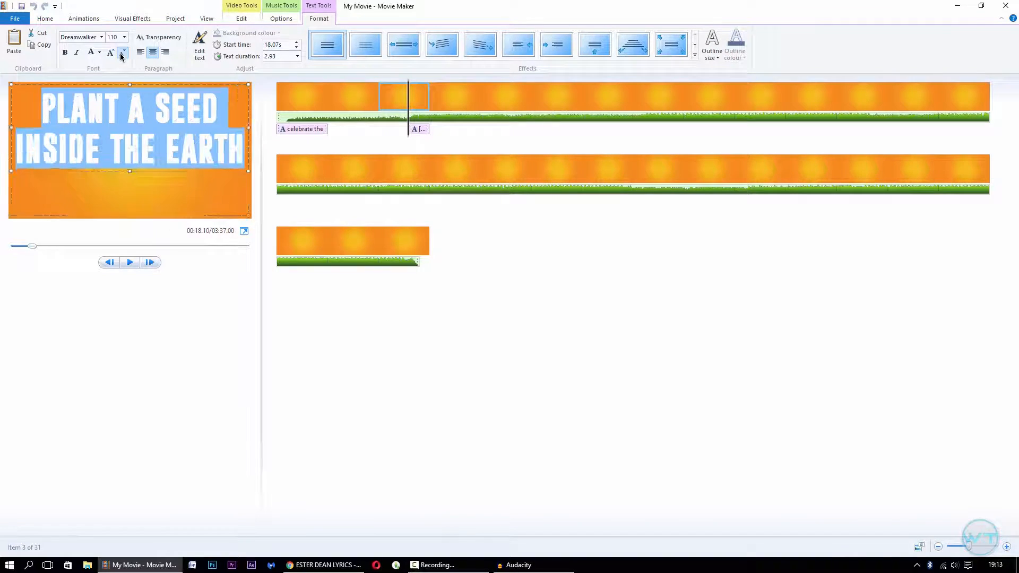
pyautogui.click(141, 92)
pyautogui.moveTo(142, 91); pyautogui.dragTo(144, 98)
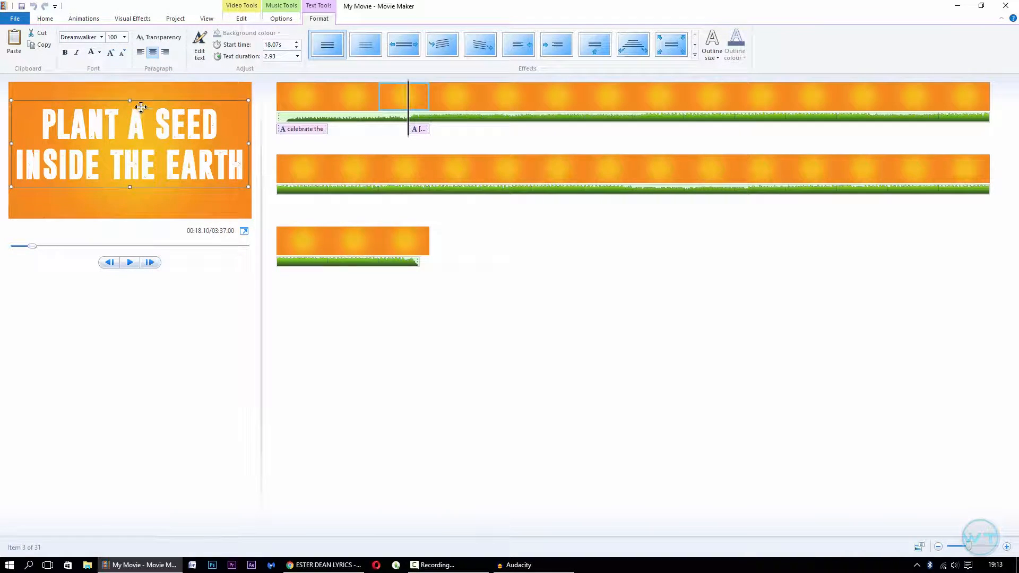
pyautogui.click(176, 352)
# Give the "plant a seed inside the earth" caption a narrow black outline
pyautogui.click(121, 179)
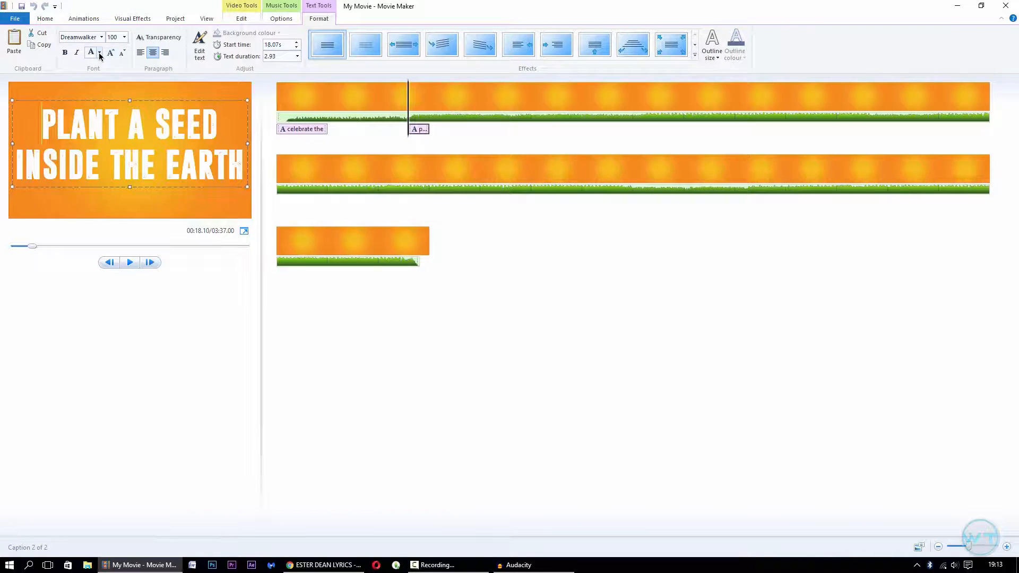
pyautogui.click(711, 52)
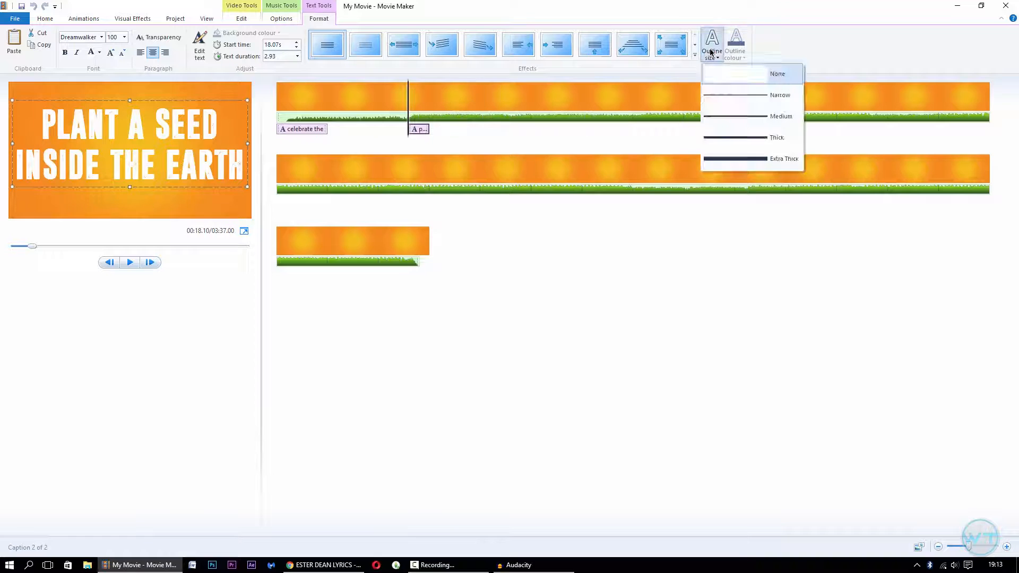
pyautogui.click(718, 95)
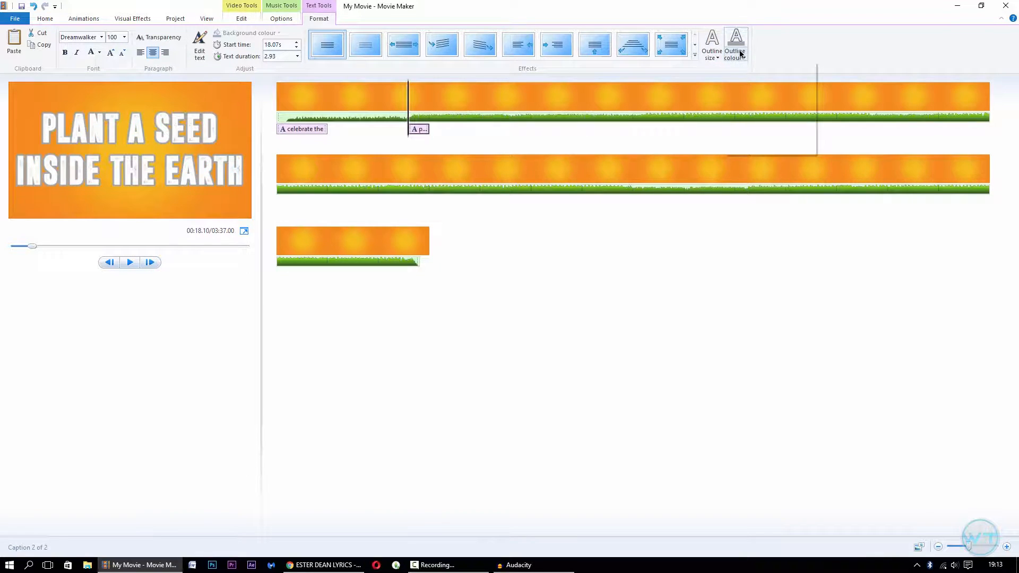
pyautogui.click(737, 60)
pyautogui.click(740, 80)
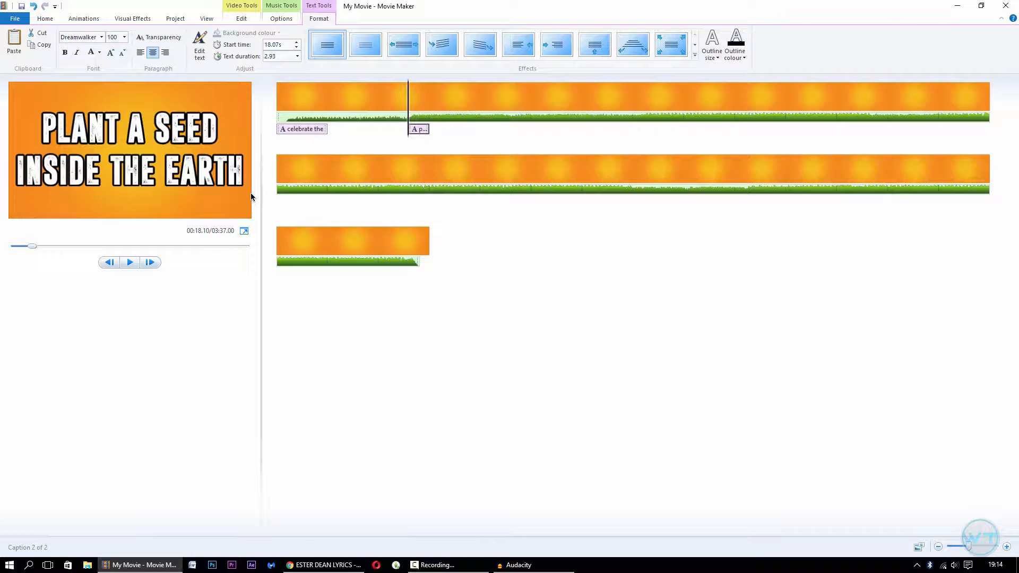
# Play through the "plant a seed inside the earth" caption and set its text duration to 3.93 seconds
pyautogui.press('space')
pyautogui.press('space')
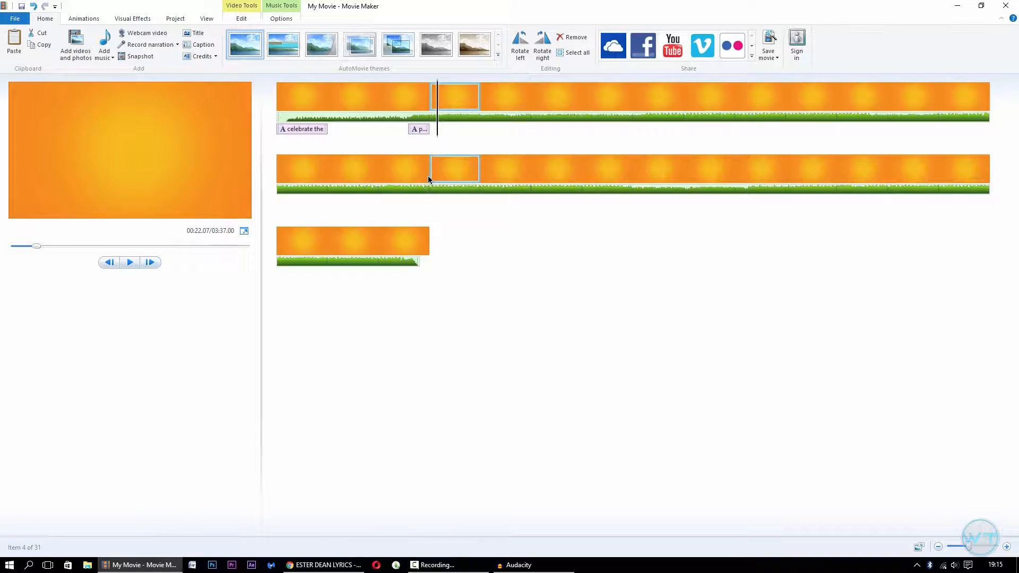
pyautogui.click(418, 130)
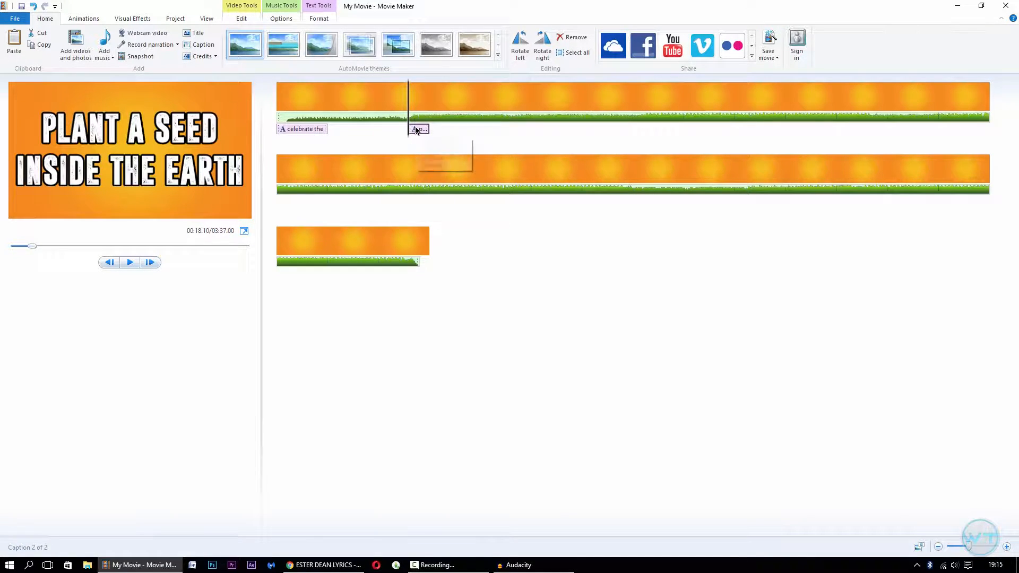
pyautogui.click(192, 167)
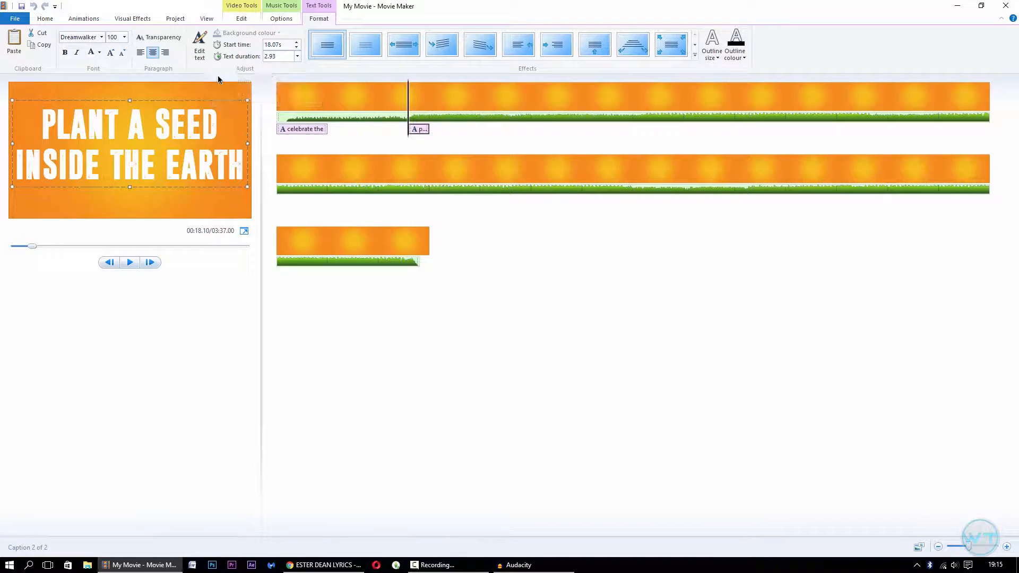
pyautogui.click(288, 58)
pyautogui.scroll(-1, 288, 57)
pyautogui.write('3')
pyautogui.press('Return')
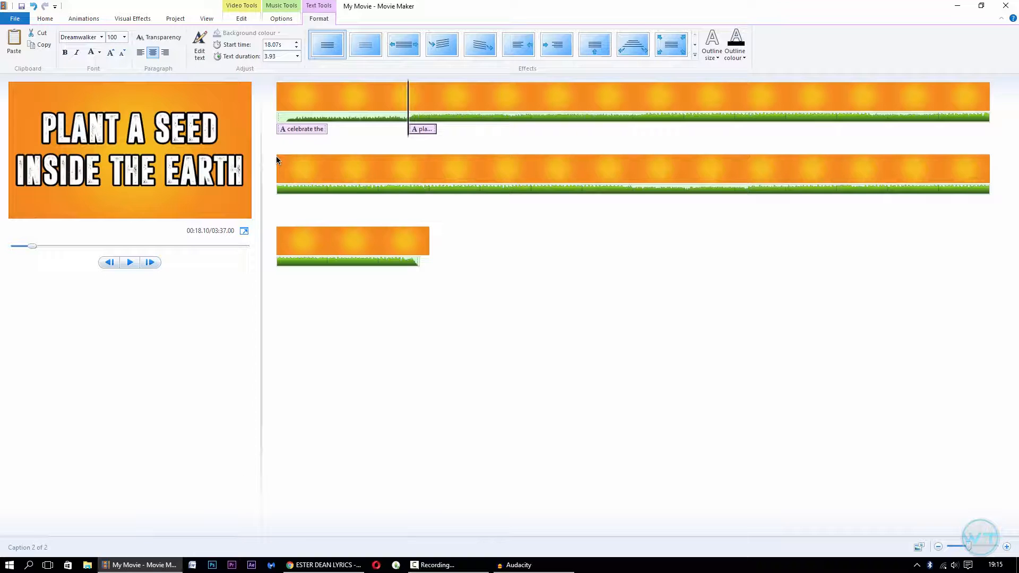
# Replay the "plant a seed inside the earth" caption and apply the text effect pictured with two outward horizontal arrows
pyautogui.press('space')
pyautogui.press('space')
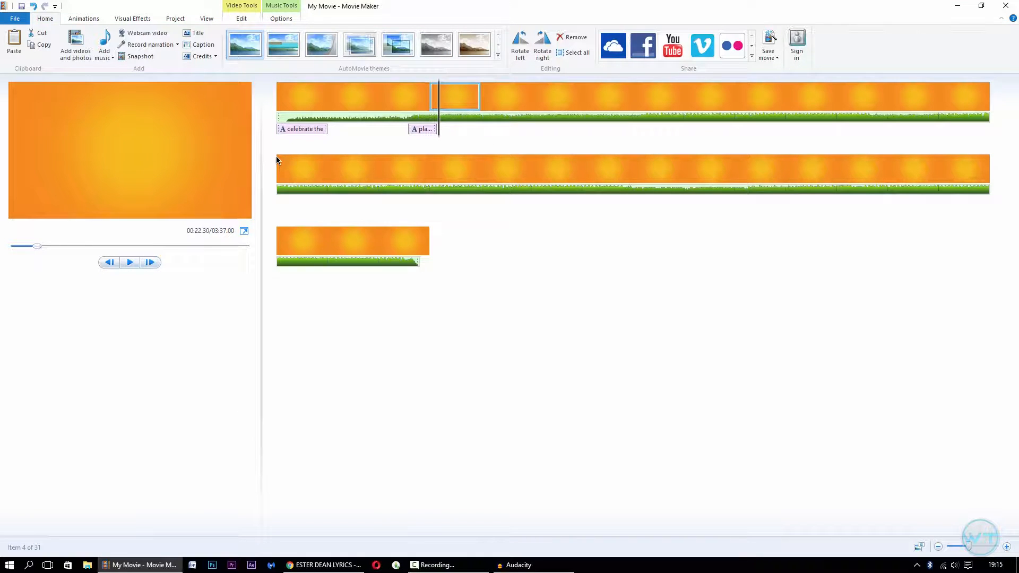
pyautogui.click(424, 130)
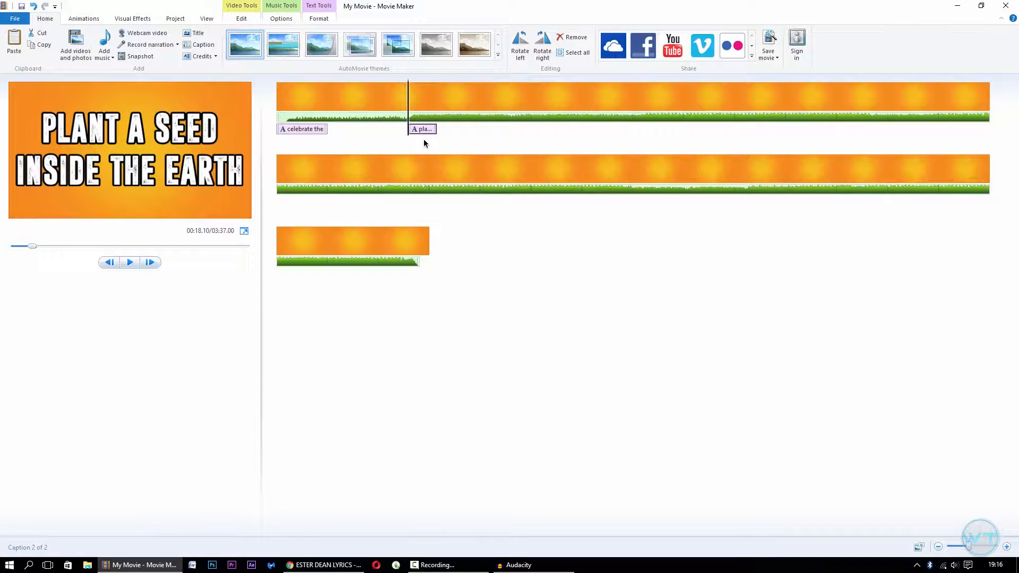
pyautogui.click(135, 146)
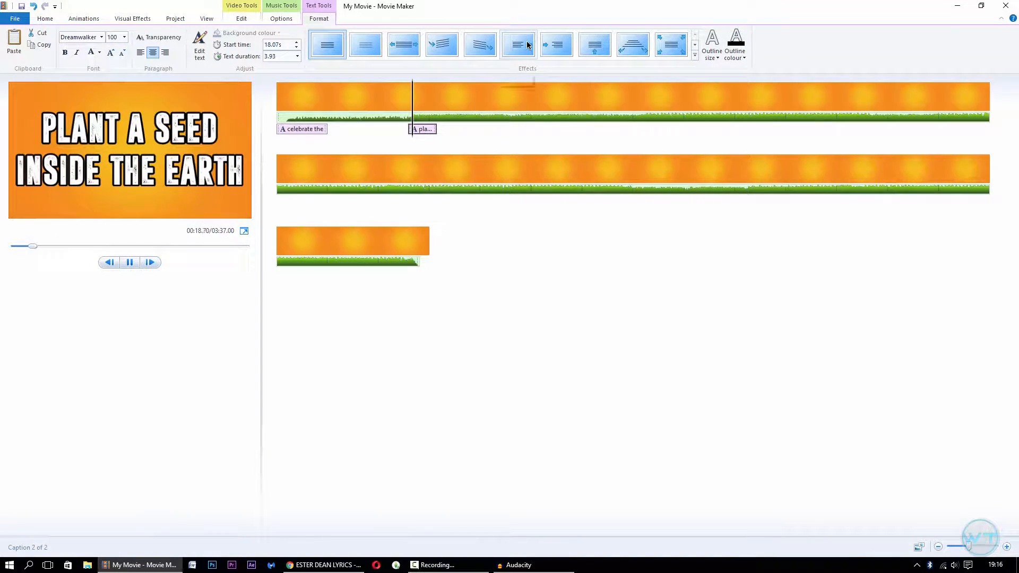
pyautogui.click(400, 50)
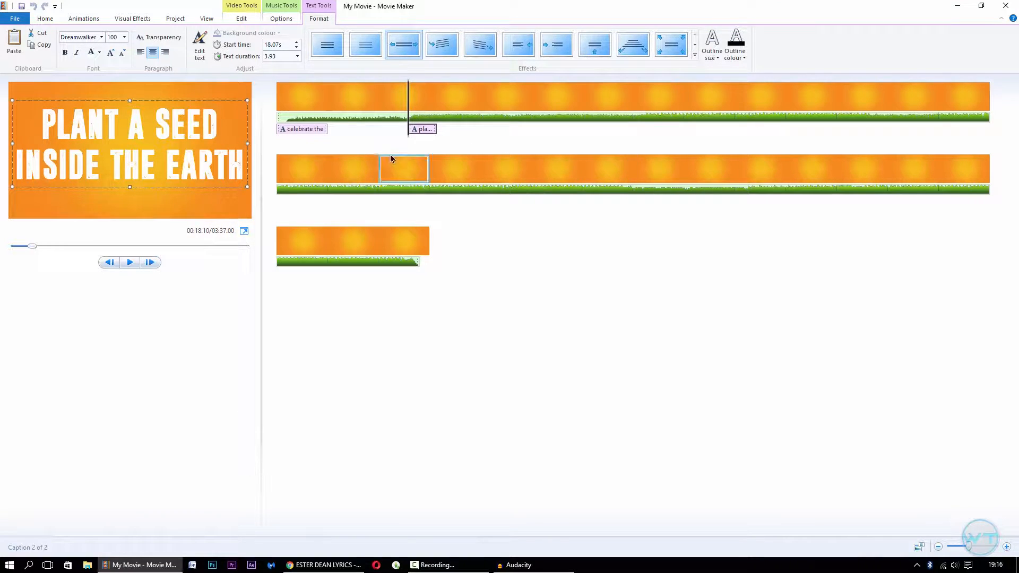
# Preview the caption's effect, play the movie on to about 22.40 seconds and add a caption at that point
pyautogui.click(428, 131)
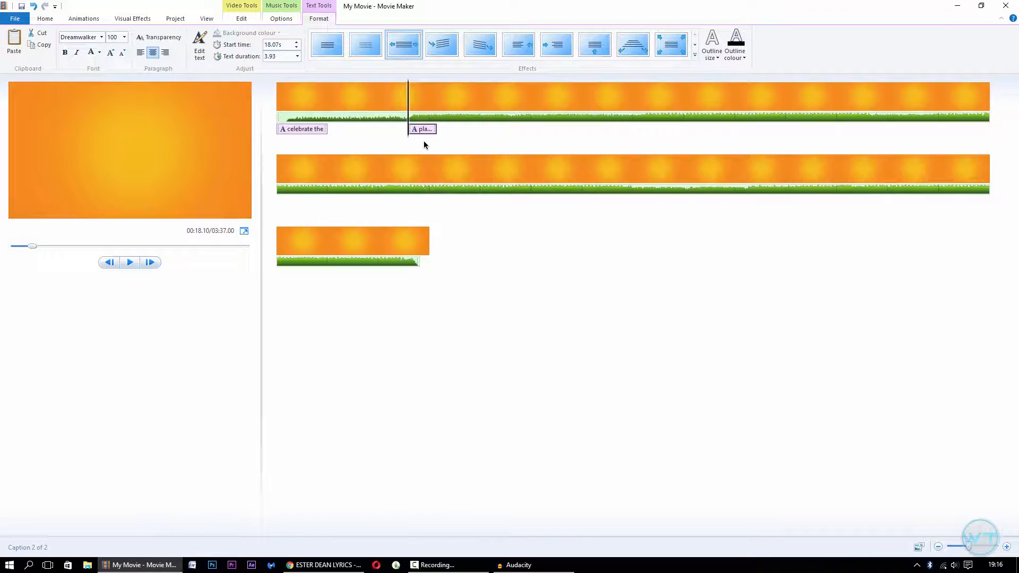
pyautogui.press('space')
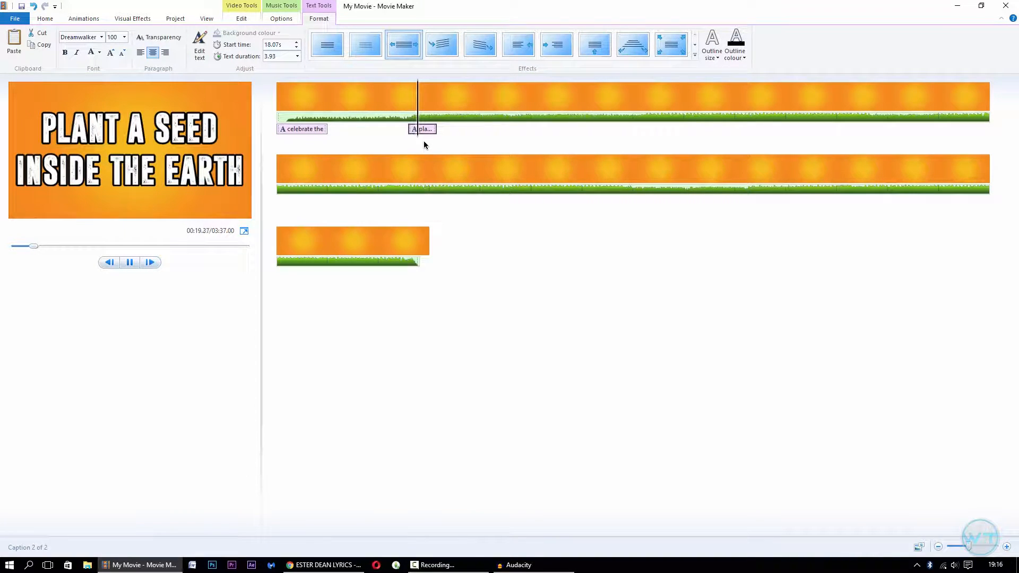
pyautogui.press('space')
pyautogui.click(428, 133)
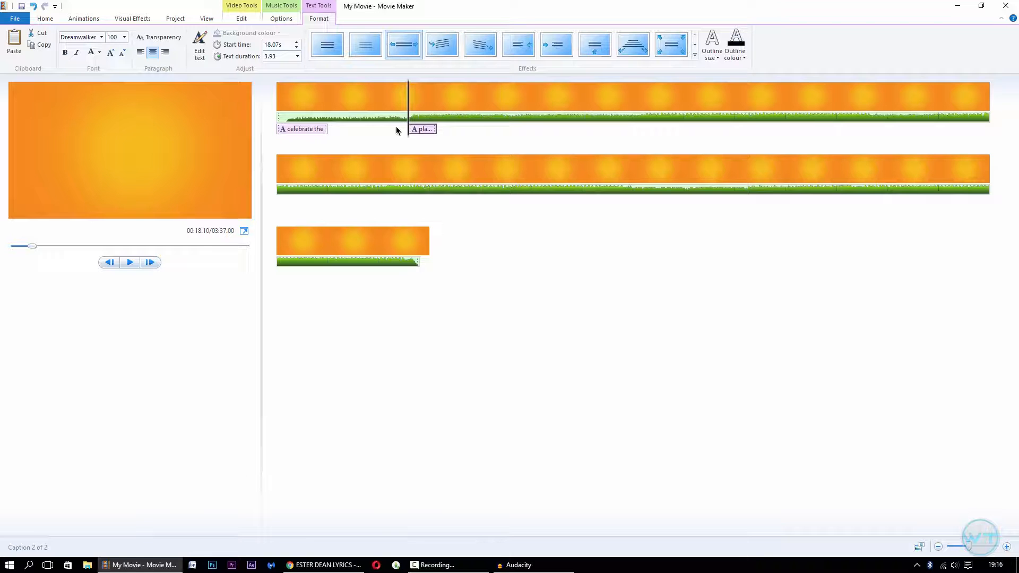
pyautogui.press('space')
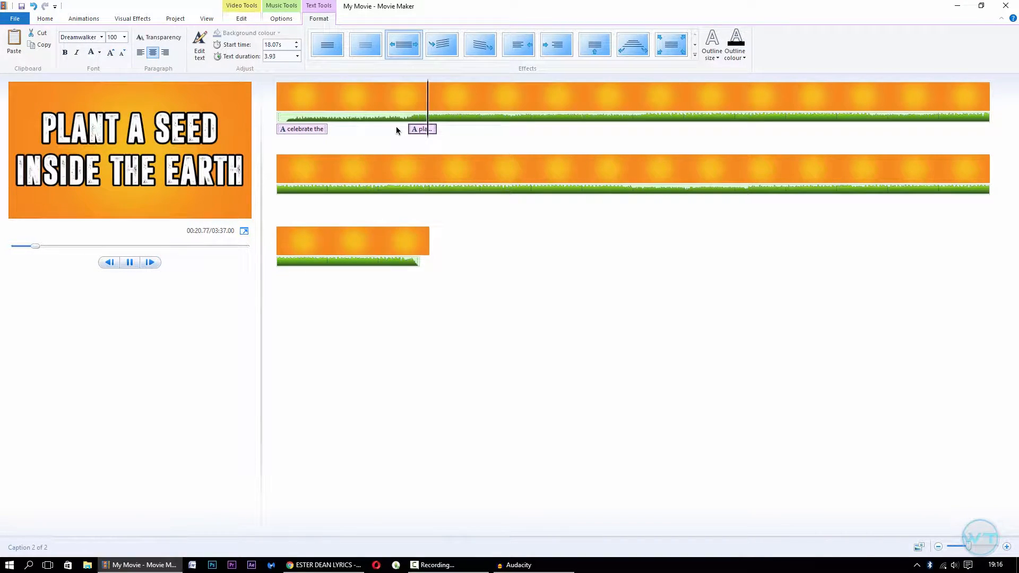
pyautogui.press('space')
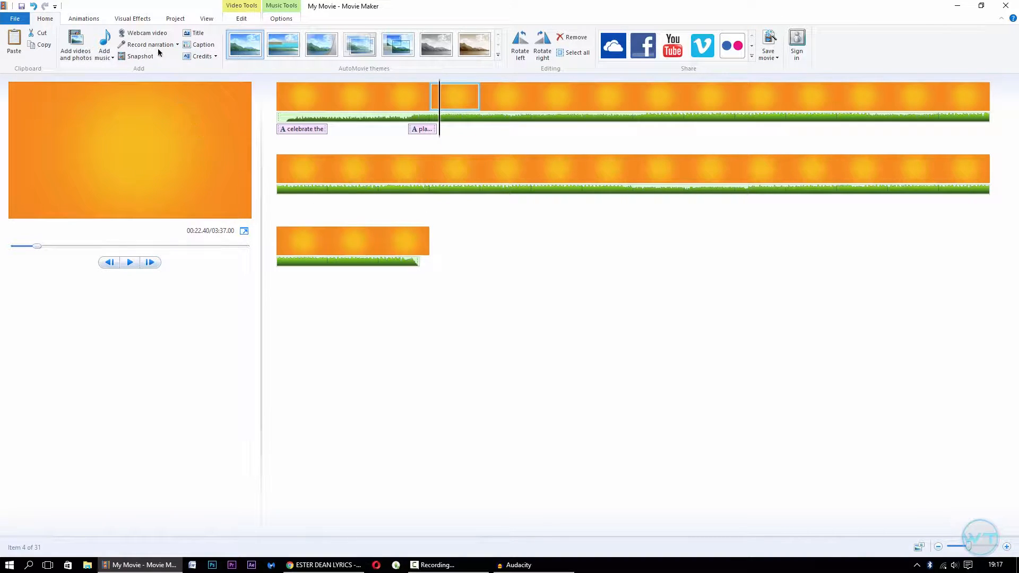
pyautogui.click(190, 47)
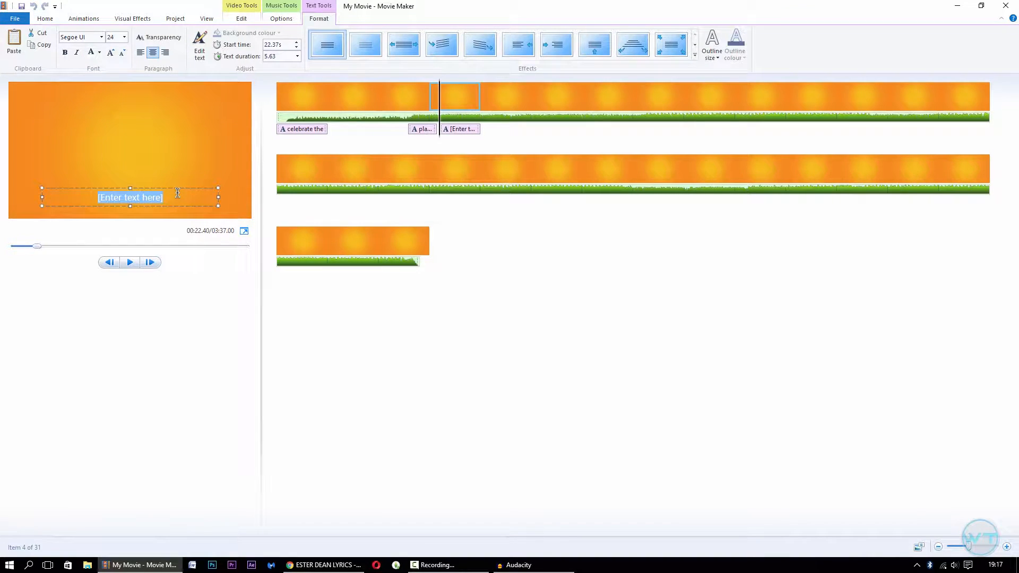
# Enter "just one way to know it's worth" as the new caption's text
pyautogui.write('just o')
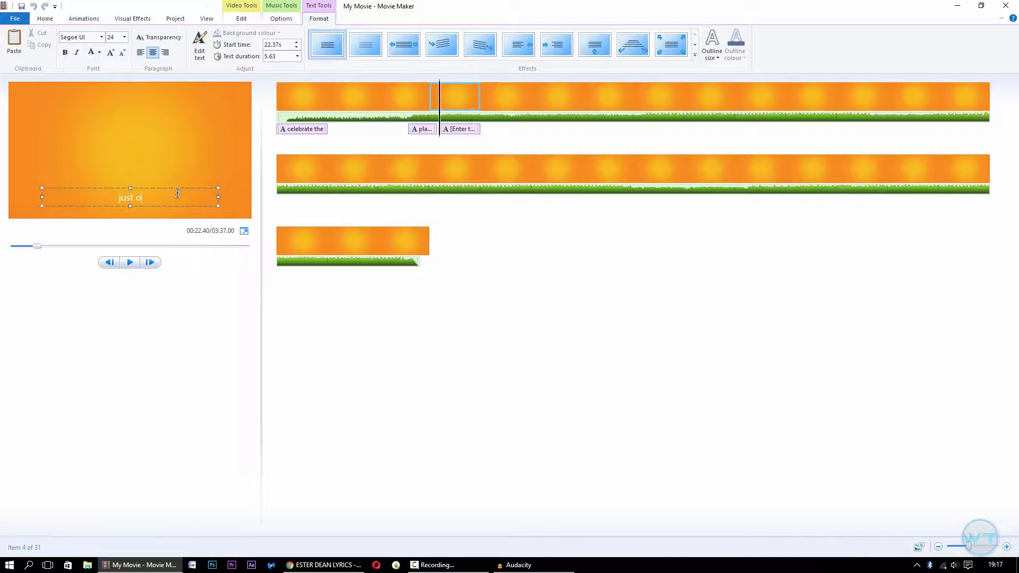
pyautogui.write('ne way to know ')
pyautogui.write("it's worht")
pyautogui.press('BackSpace')
pyautogui.press('BackSpace')
pyautogui.write('th')
# Set the whole "just one way to know it's worth" text to the Dreamwalker font
pyautogui.moveTo(215, 197); pyautogui.dragTo(1, 207)
pyautogui.click(102, 37)
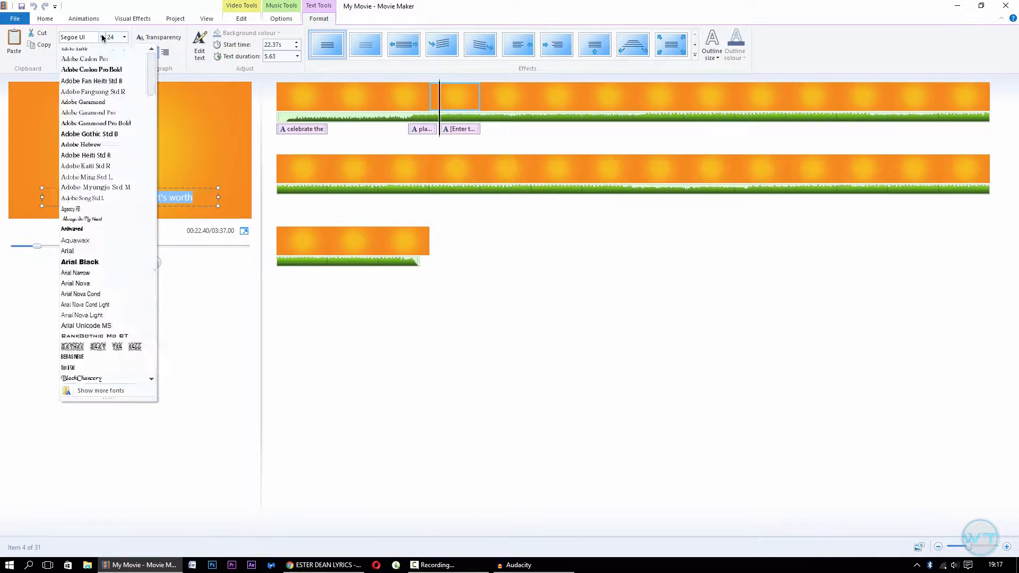
pyautogui.write('Dra')
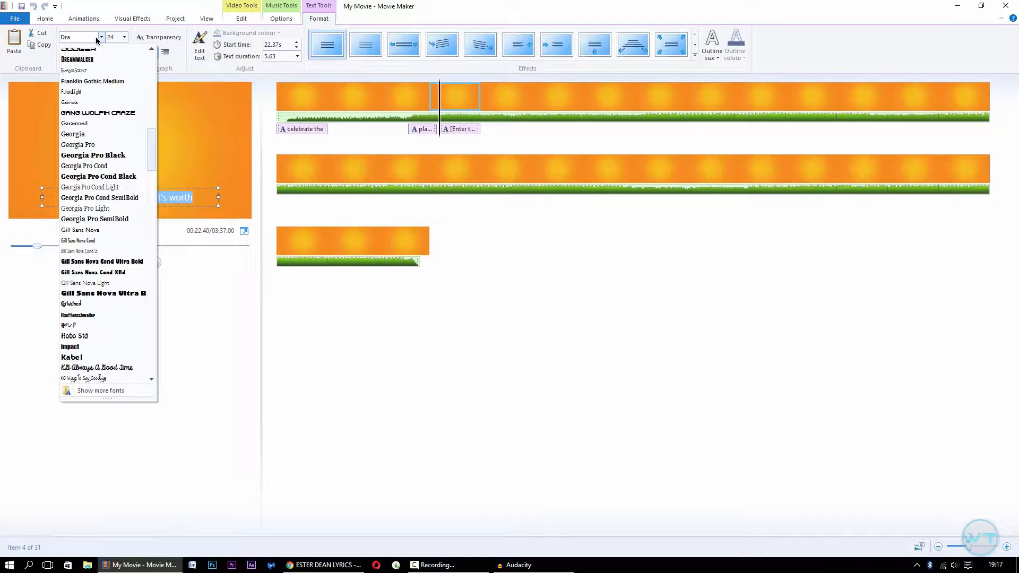
pyautogui.press('BackSpace')
pyautogui.write('eamwalker')
pyautogui.press('Return')
# Widen the "just one way to know it's worth" box across the frame's upper edge and enlarge its text to size 80
pyautogui.moveTo(216, 197); pyautogui.dragTo(377, 196)
pyautogui.moveTo(72, 196); pyautogui.dragTo(82, 93)
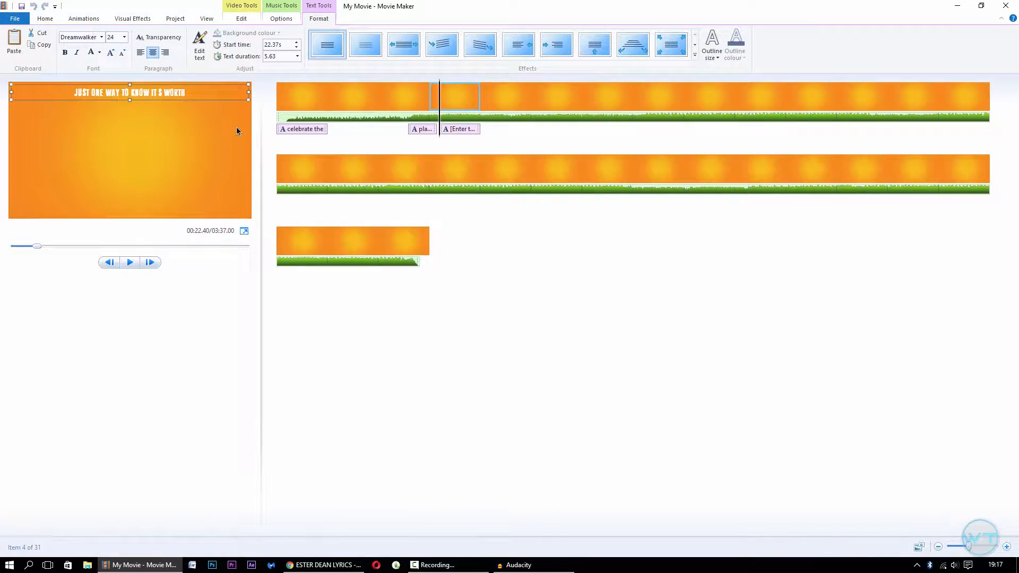
pyautogui.click(210, 93)
pyautogui.click(110, 54)
pyautogui.click(111, 53)
pyautogui.click(110, 53)
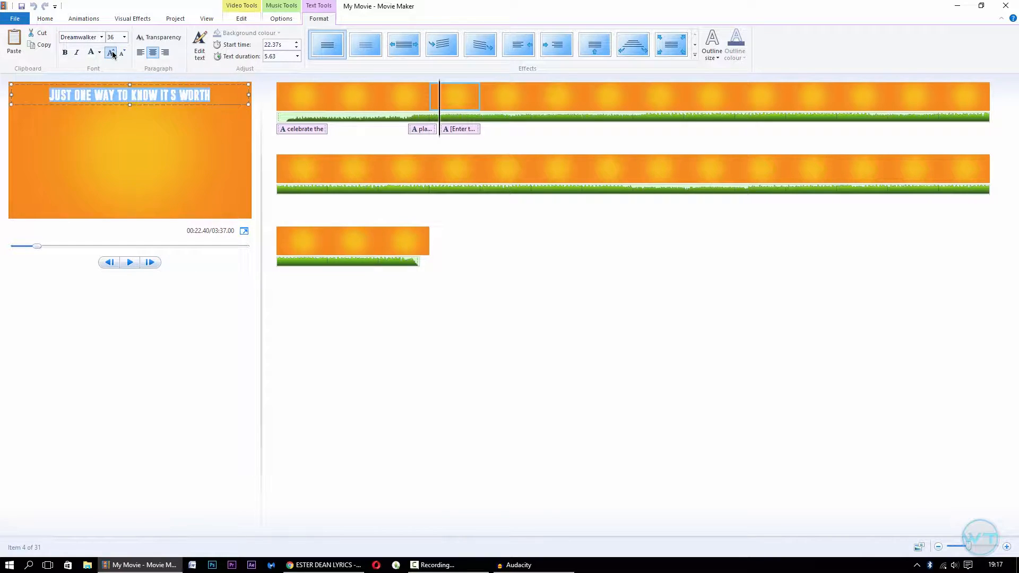
pyautogui.click(111, 53)
pyautogui.click(111, 53)
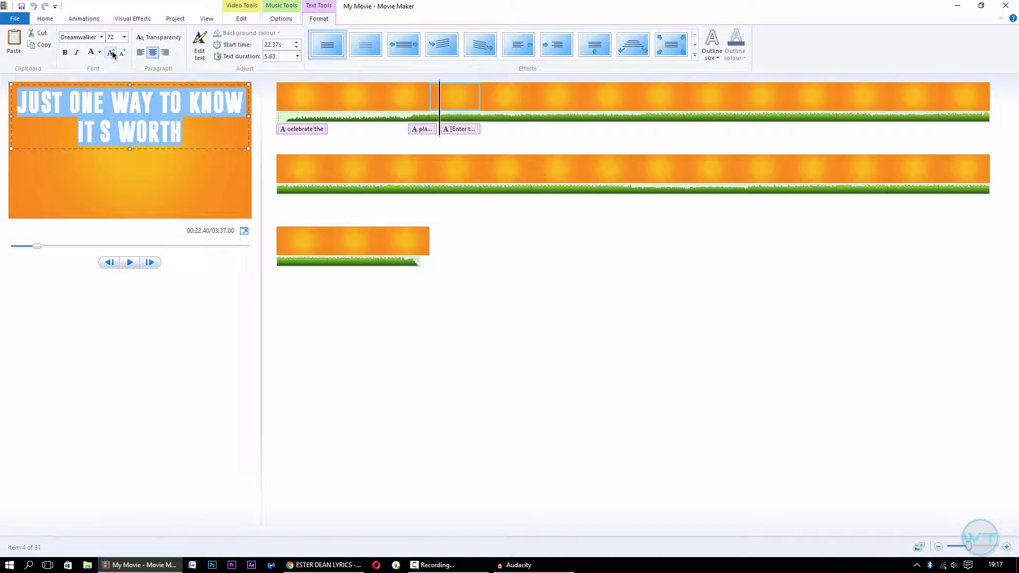
pyautogui.click(111, 53)
pyautogui.click(155, 116)
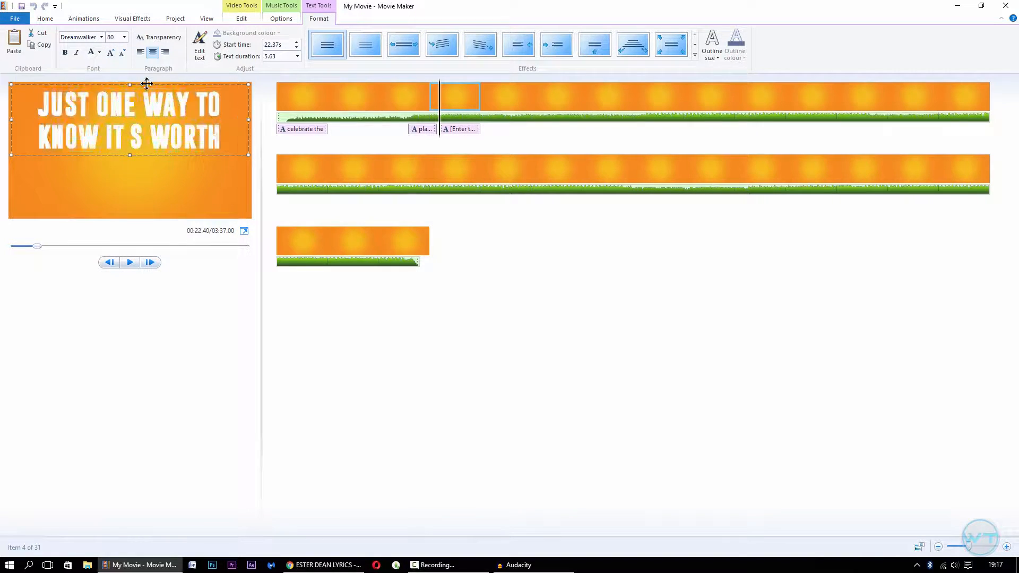
# Append "WHEN WE" to the caption below a blank line and reduce the caption's text size to 72
pyautogui.click(227, 134)
pyautogui.press('Return')
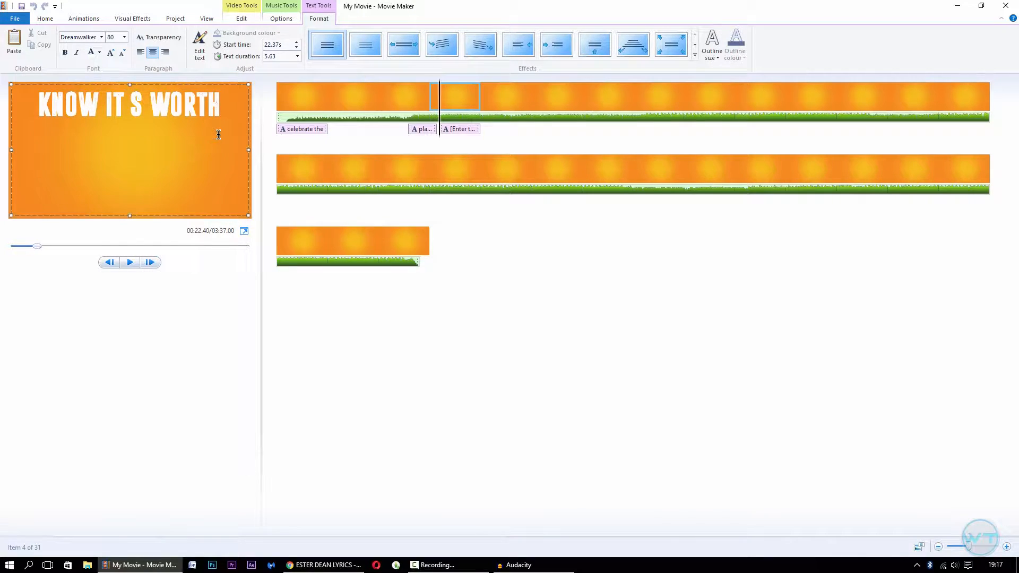
pyautogui.press('Return')
pyautogui.write('WHEN WE')
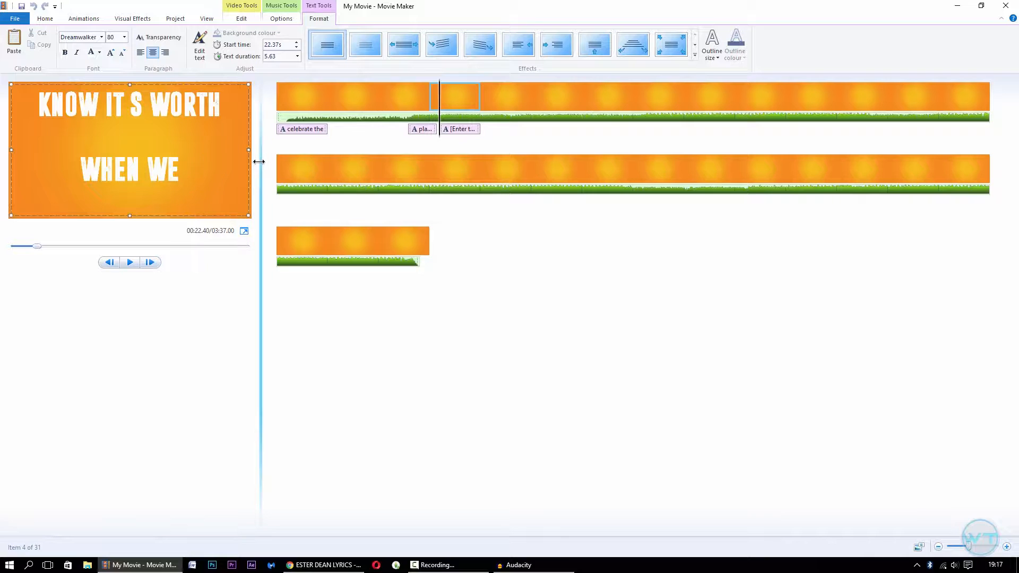
pyautogui.click(122, 53)
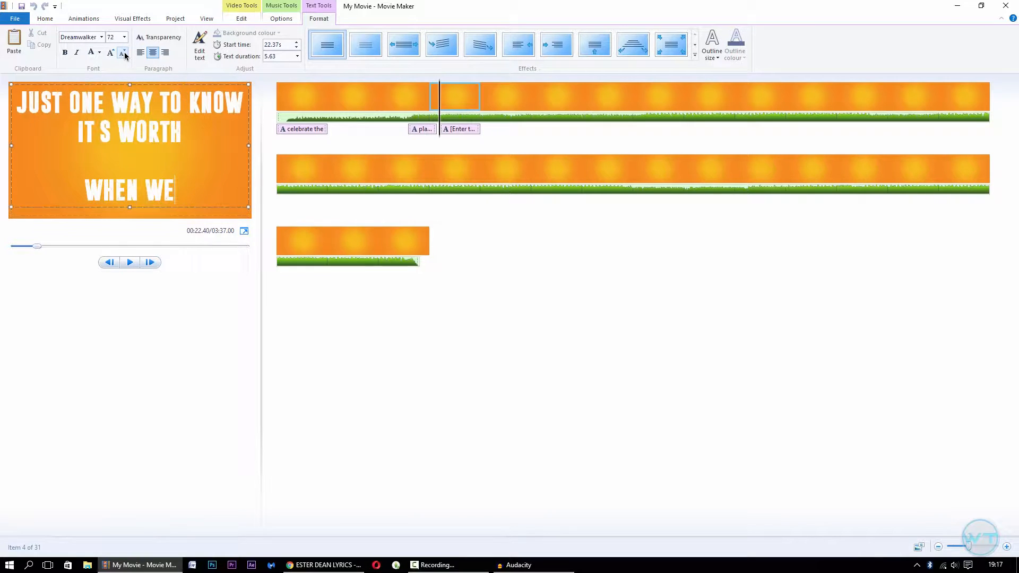
pyautogui.click(148, 363)
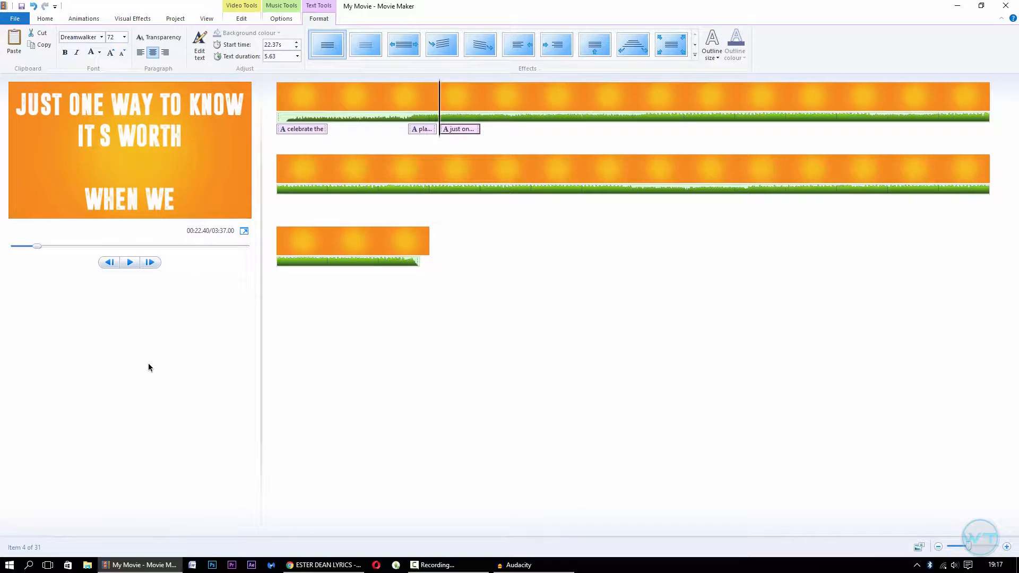
# Give the "just one way to know it's worth" caption a narrow black outline
pyautogui.click(712, 48)
pyautogui.click(737, 95)
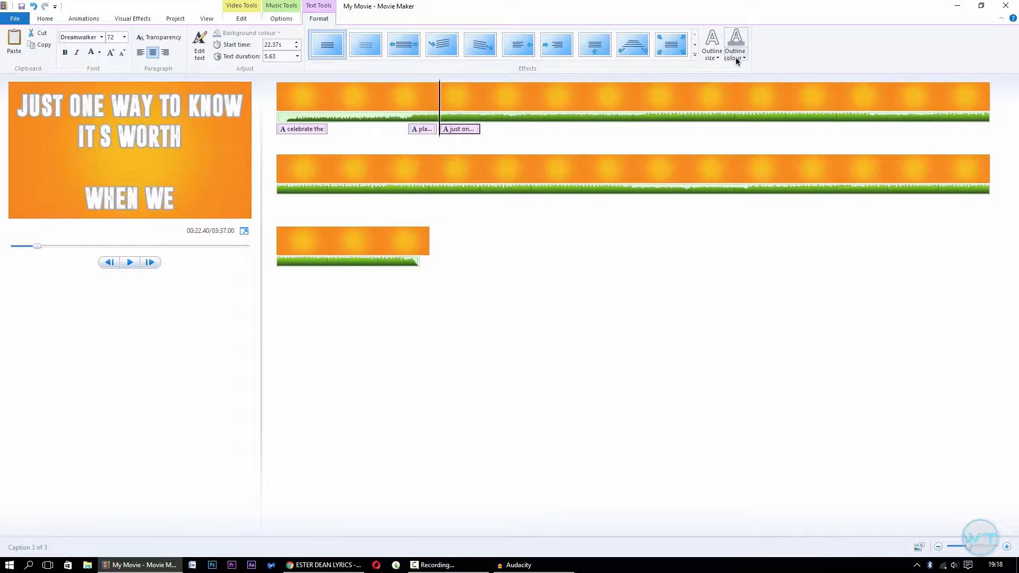
pyautogui.click(735, 48)
pyautogui.click(739, 78)
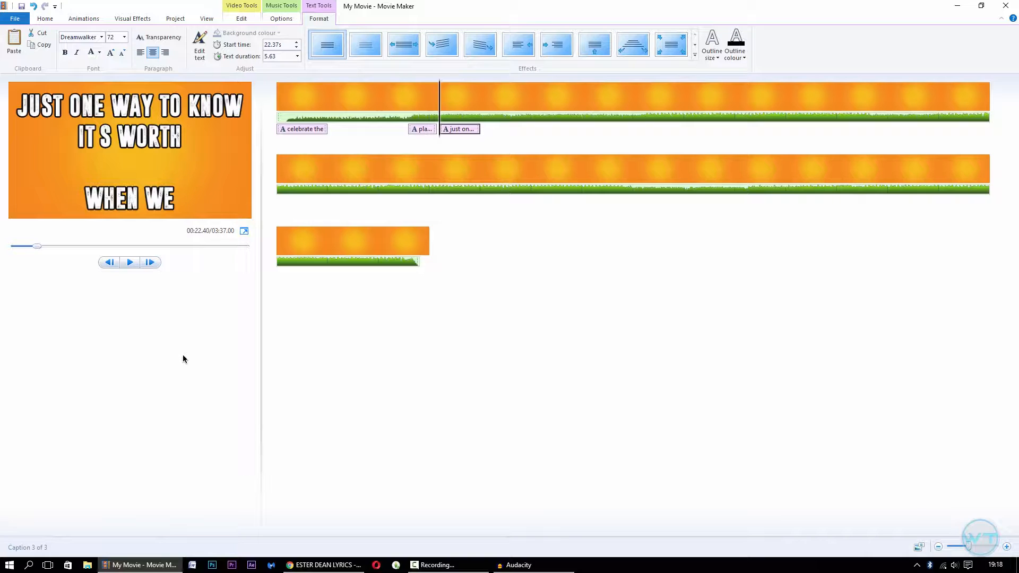
# Play through the "just one way to know it's worth" caption and set its text duration to 4.11 seconds
pyautogui.click(433, 130)
pyautogui.click(477, 132)
pyautogui.press('space')
pyautogui.press('space')
pyautogui.click(283, 59)
pyautogui.write('4')
pyautogui.press('Return')
pyautogui.press('Return')
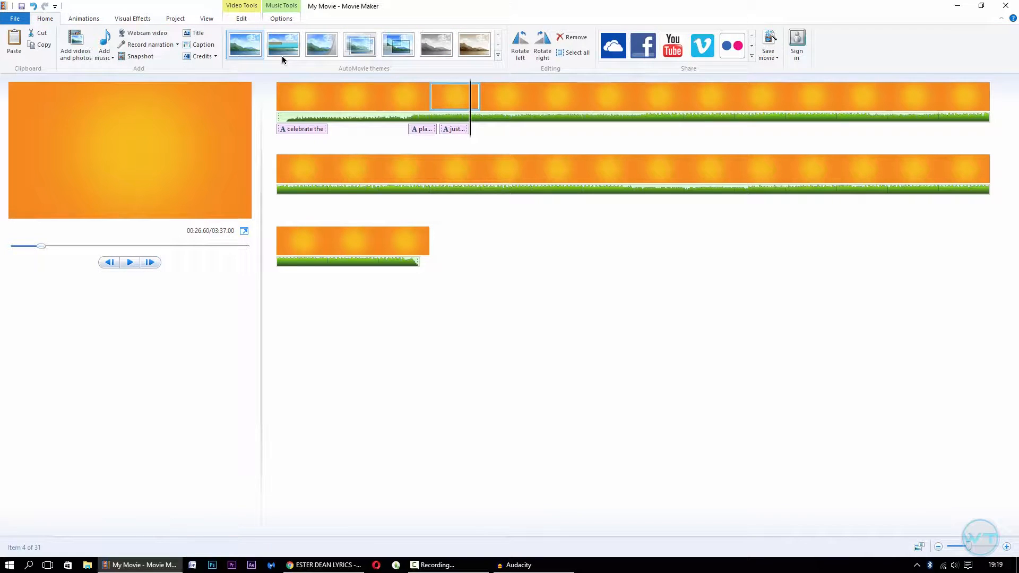
# Apply the text effect pictured with a single left-pointing arrow after the text to the "just one way to know it's worth" caption
pyautogui.click(455, 129)
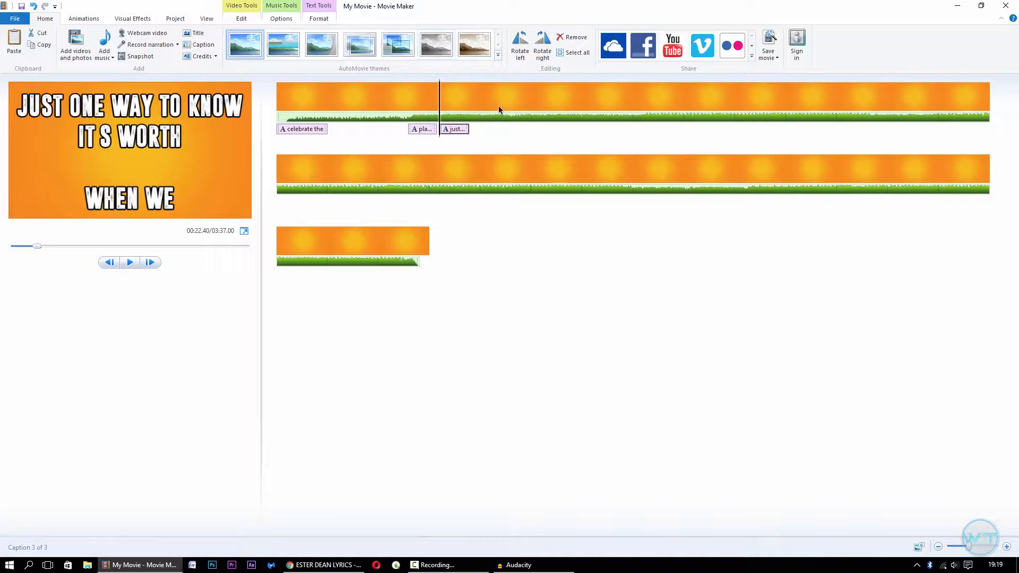
pyautogui.click(175, 137)
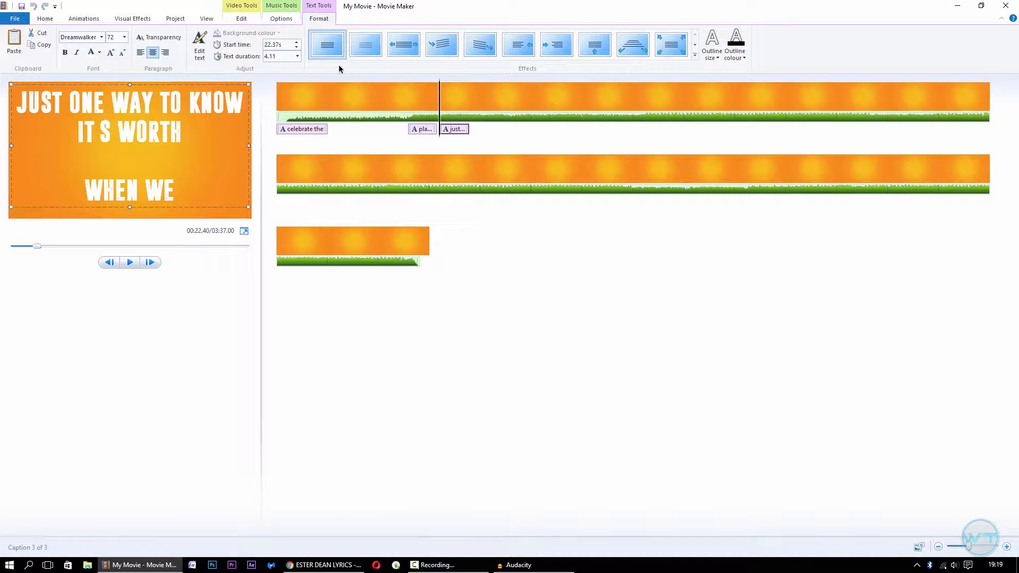
pyautogui.click(528, 43)
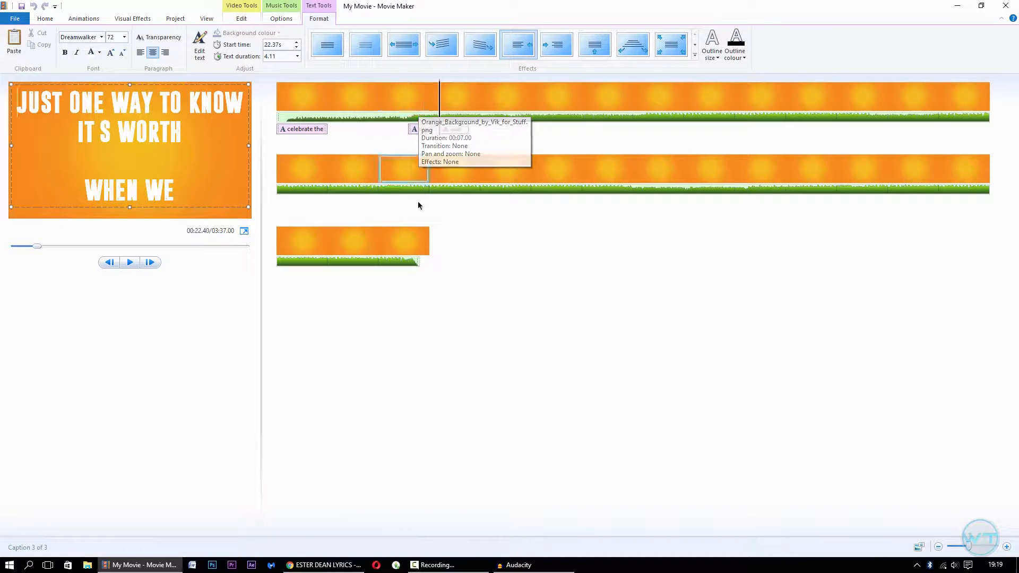
# Play back the "just one way to know it's worth" caption with the song to check its effect and timing
pyautogui.click(184, 339)
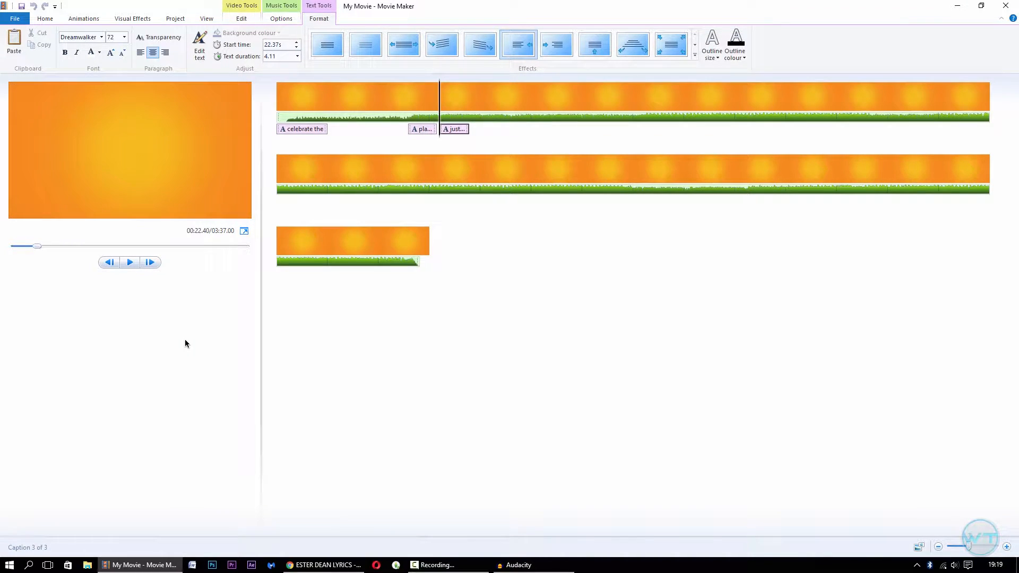
pyautogui.click(422, 129)
pyautogui.click(453, 129)
pyautogui.press('space')
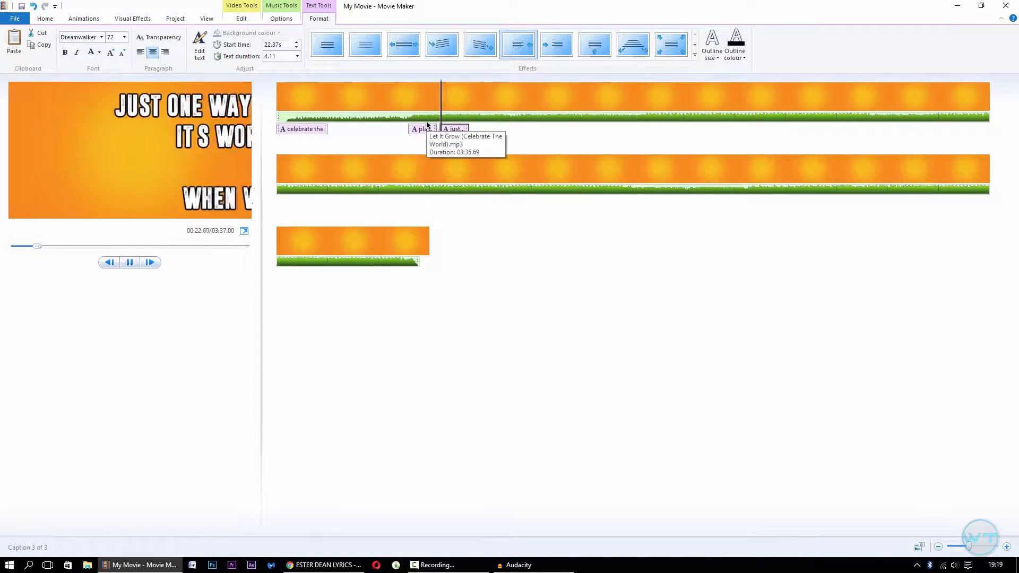
pyautogui.press('space')
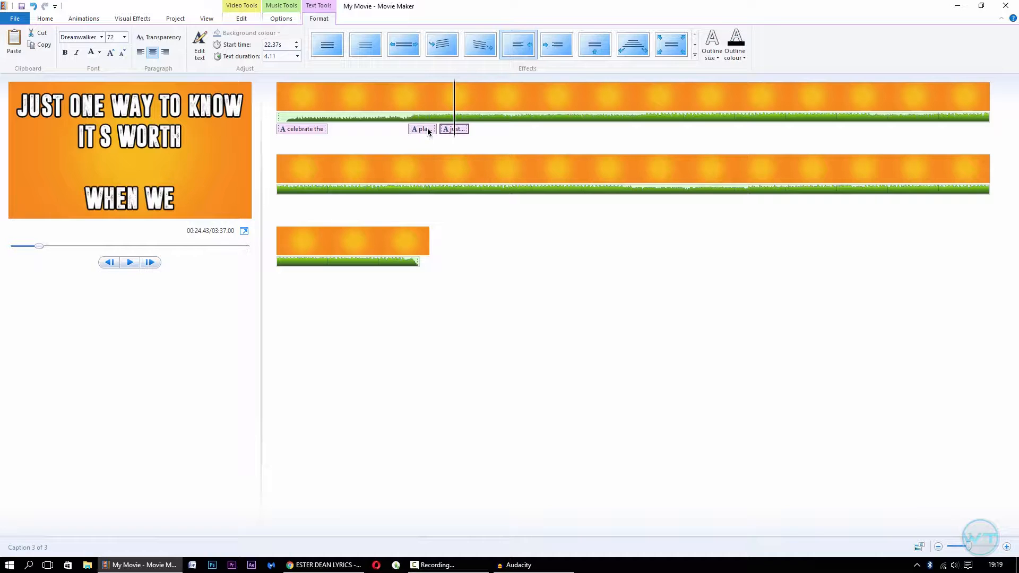
pyautogui.click(423, 130)
pyautogui.press('space')
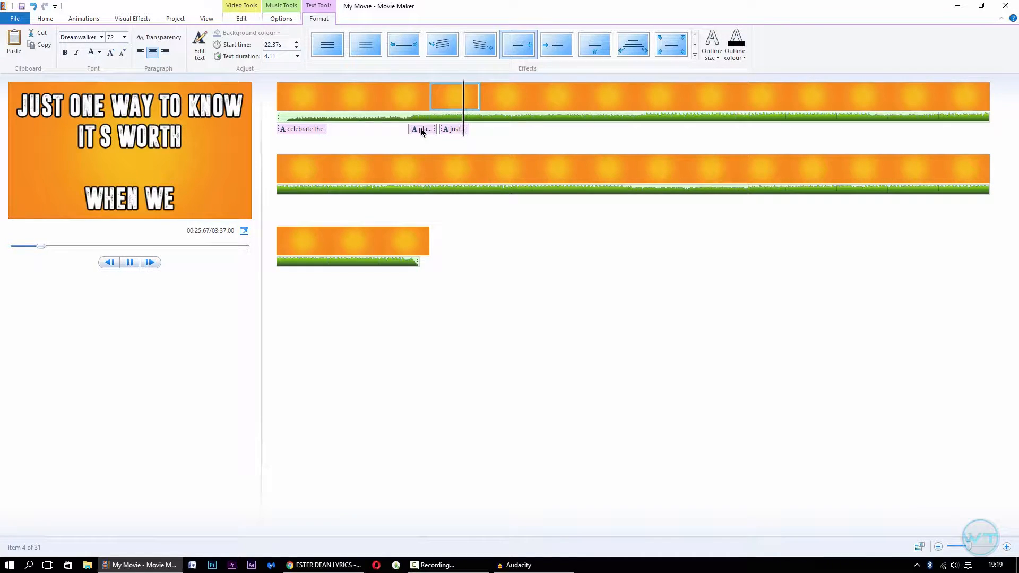
pyautogui.click(462, 130)
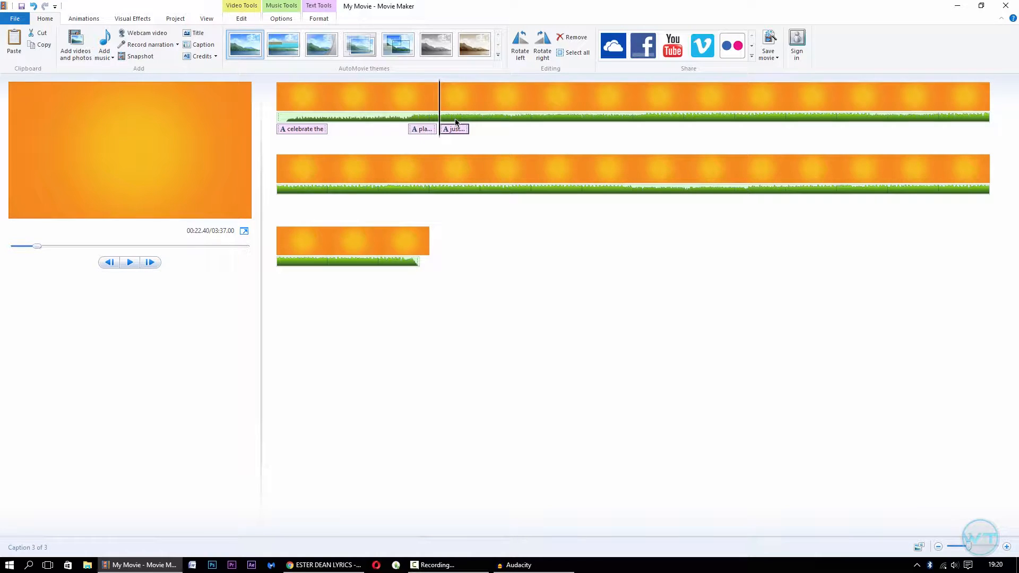
pyautogui.press('space')
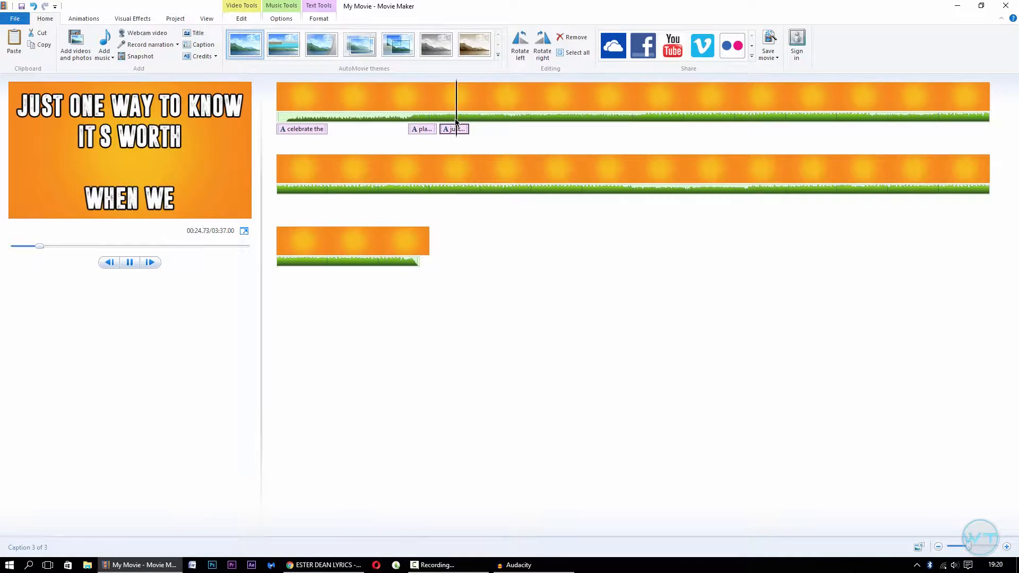
pyautogui.click(456, 121)
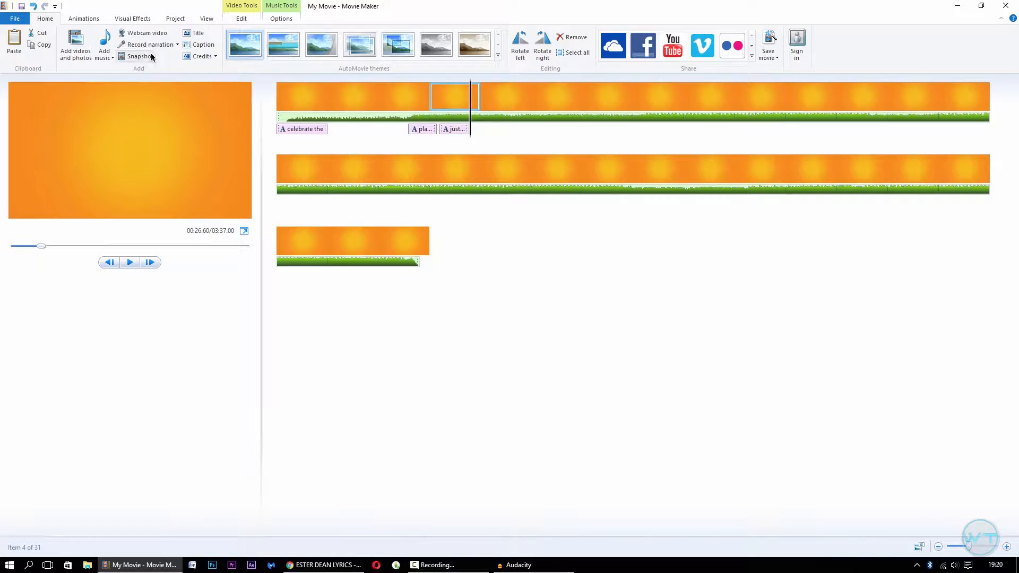
# Add a "celebrate the world" caption at 26.60 seconds and set its font to Dreamwalker
pyautogui.click(203, 45)
pyautogui.write('celebrate thw')
pyautogui.press('BackSpace')
pyautogui.press('BackSpace')
pyautogui.write('e world')
pyautogui.moveTo(206, 198); pyautogui.dragTo(91, 198)
pyautogui.click(101, 37)
pyautogui.write('Dreamwalker')
pyautogui.press('Return')
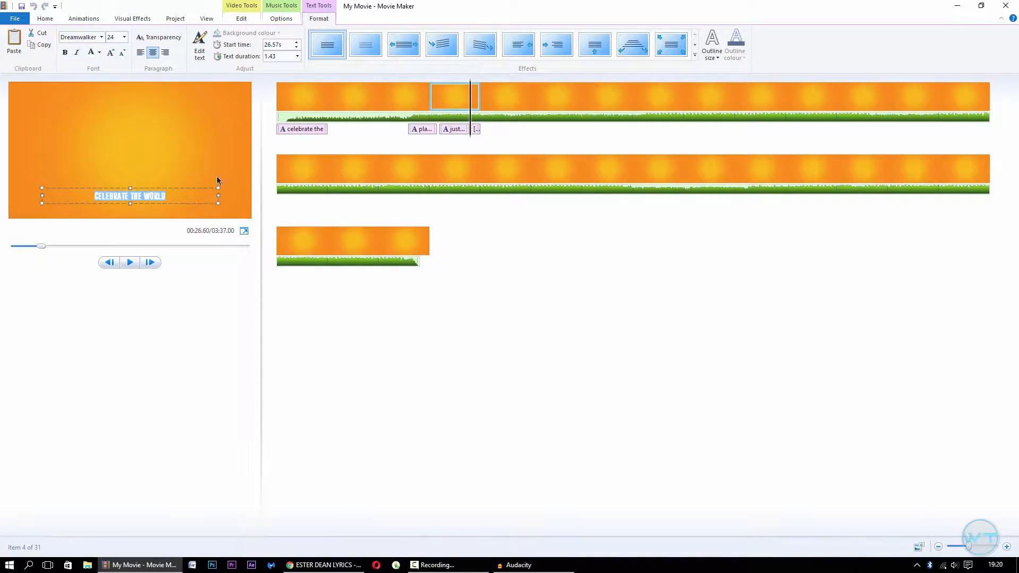
# Widen the 26.57-second caption's text box, enlarge its text to size 110 and centre it in the frame
pyautogui.moveTo(219, 195); pyautogui.dragTo(248, 194)
pyautogui.moveTo(42, 195); pyautogui.dragTo(47, 86)
pyautogui.click(110, 53)
pyautogui.click(111, 52)
pyautogui.click(110, 52)
pyautogui.click(110, 52)
pyautogui.click(110, 53)
pyautogui.click(111, 53)
pyautogui.click(110, 52)
pyautogui.moveTo(149, 85); pyautogui.dragTo(149, 101)
# Give the two-line "celebrate the world" caption a black outline
pyautogui.click(712, 51)
pyautogui.click(750, 113)
pyautogui.click(736, 51)
pyautogui.click(738, 79)
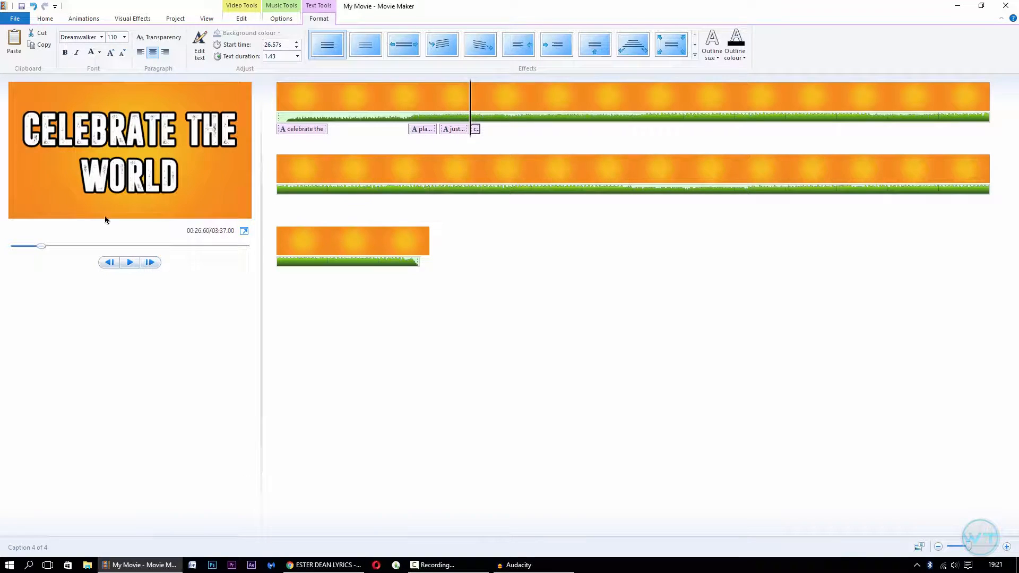
# Play through the two-line "celebrate the world" caption and set its text duration to 1.51 seconds
pyautogui.click(227, 202)
pyautogui.click(225, 202)
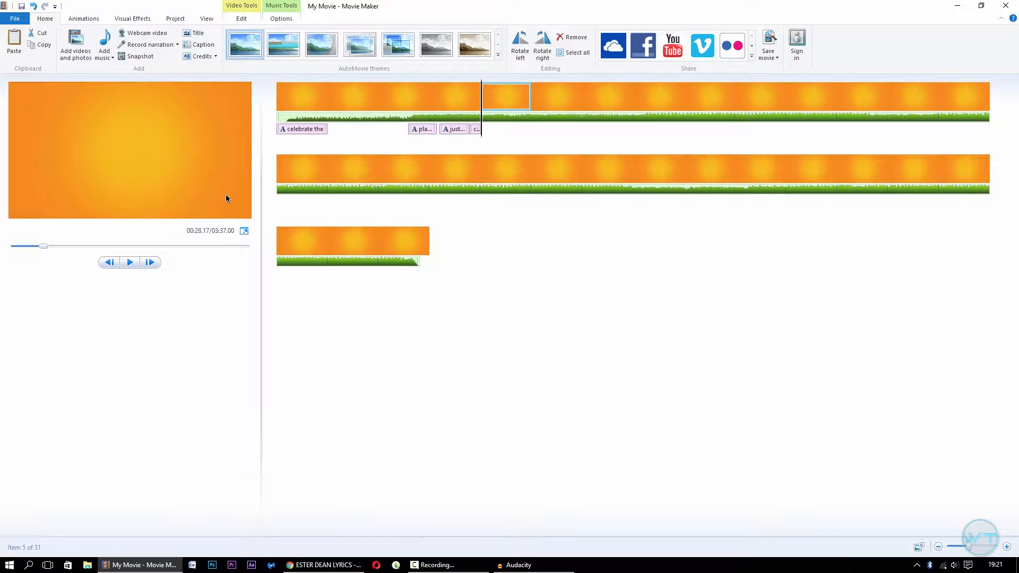
pyautogui.click(478, 130)
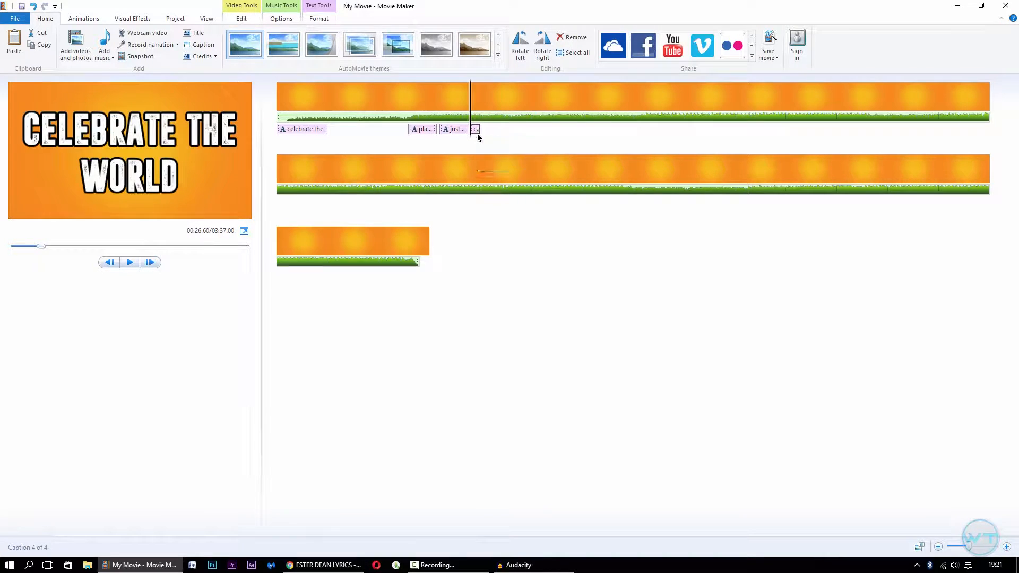
pyautogui.click(208, 152)
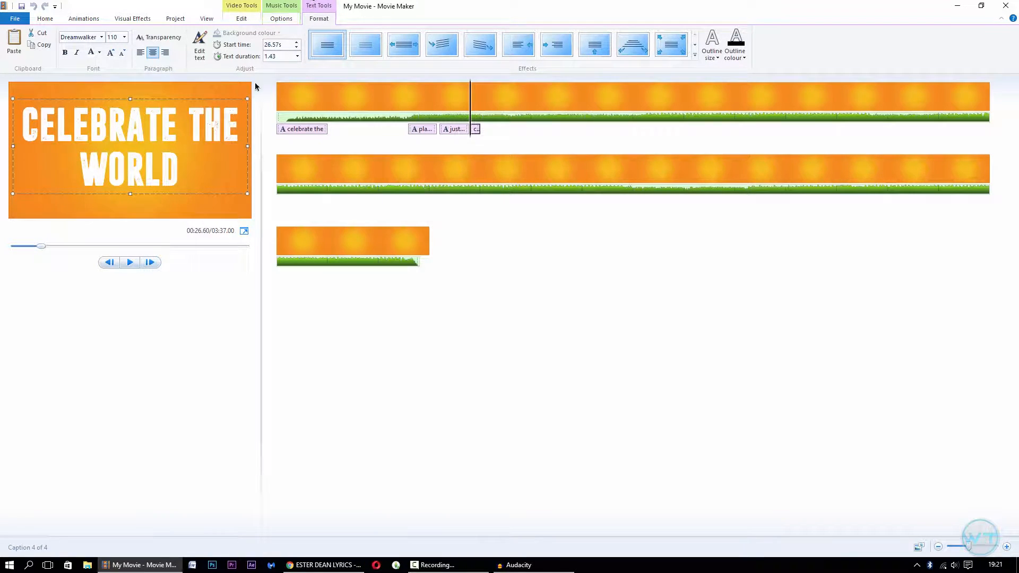
pyautogui.click(281, 57)
pyautogui.write('1.51')
pyautogui.press('Return')
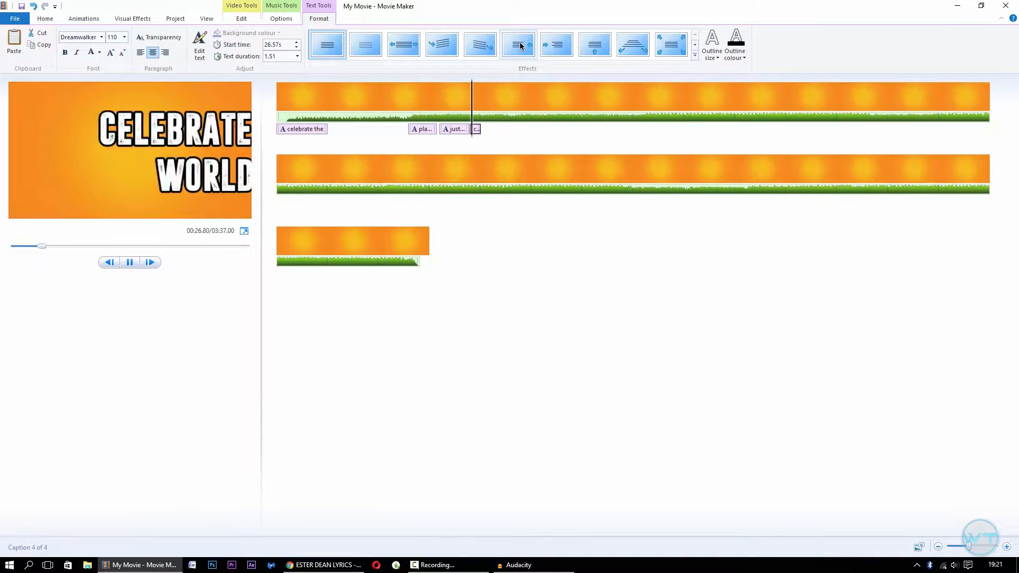
# Apply the text effect pictured with a single right-pointing arrow before the text to the 26.57-second "celebrate the world" caption and preview it
pyautogui.click(564, 51)
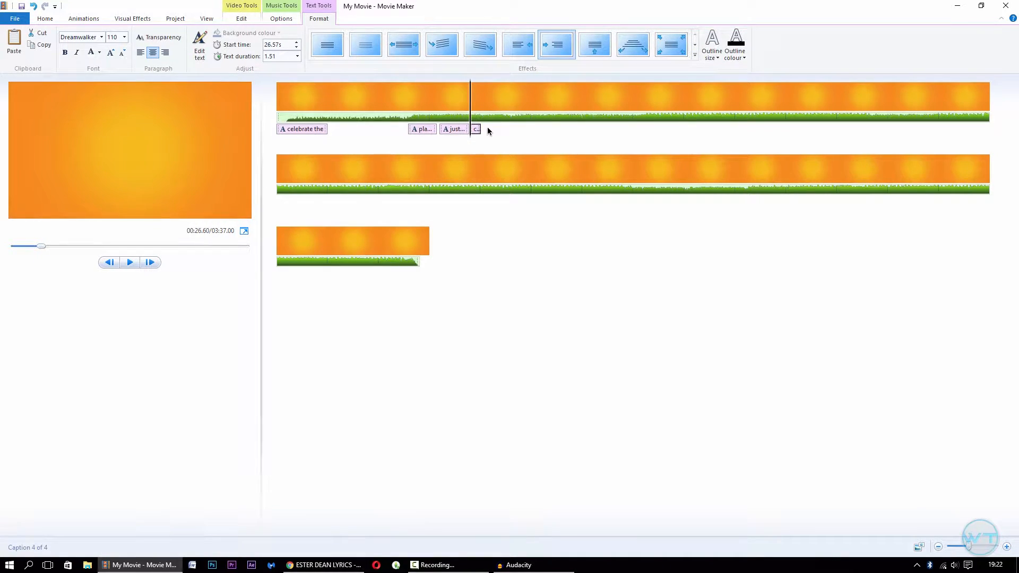
pyautogui.press('space')
pyautogui.click(469, 130)
pyautogui.press('space')
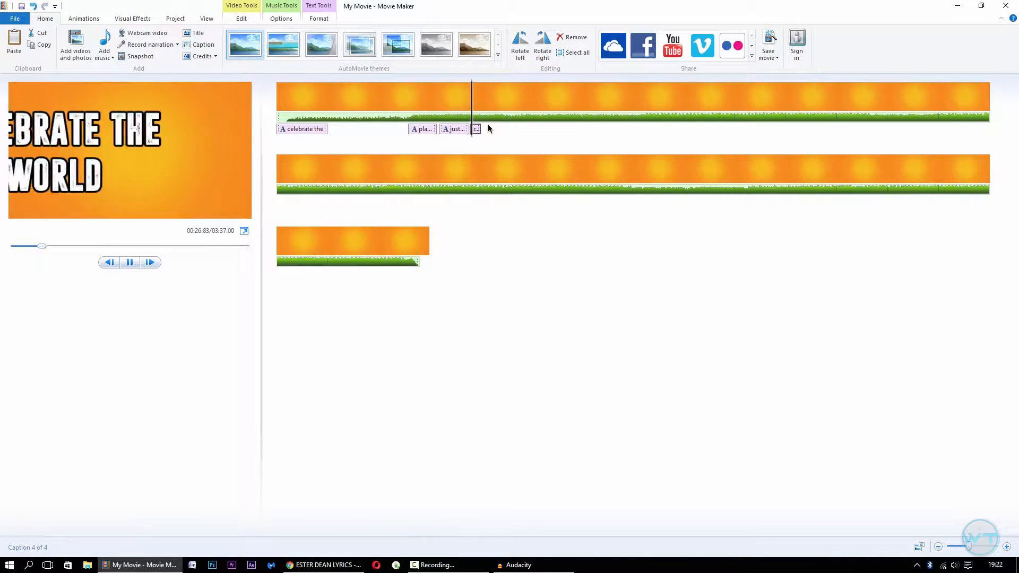
pyautogui.press('space')
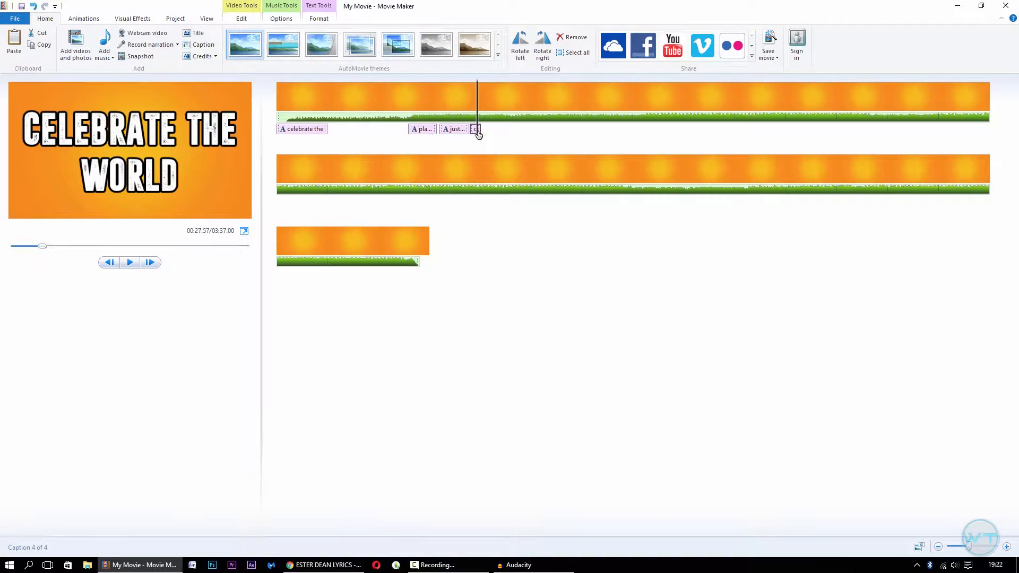
pyautogui.click(473, 129)
pyautogui.click(474, 130)
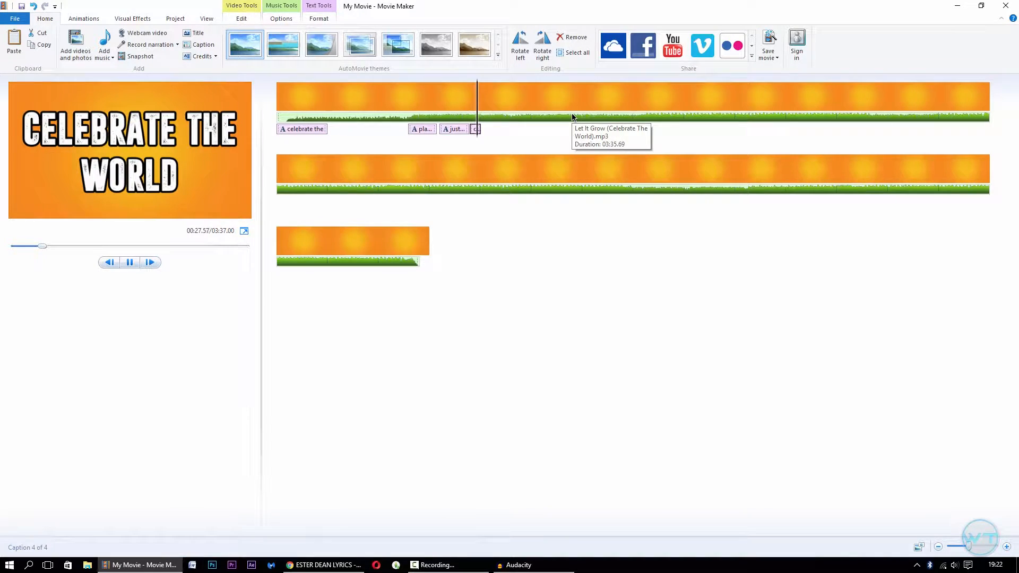
pyautogui.press('space')
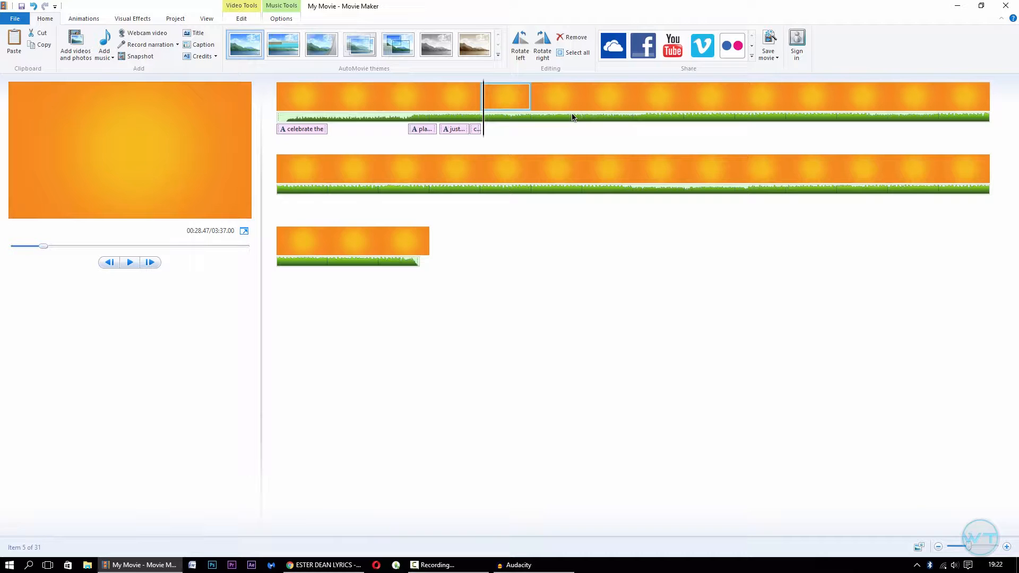
# Add a caption at 28.47 seconds, check the lyrics page in Chrome, and enter "celebrate the world" in the Dreamwalker font
pyautogui.click(200, 45)
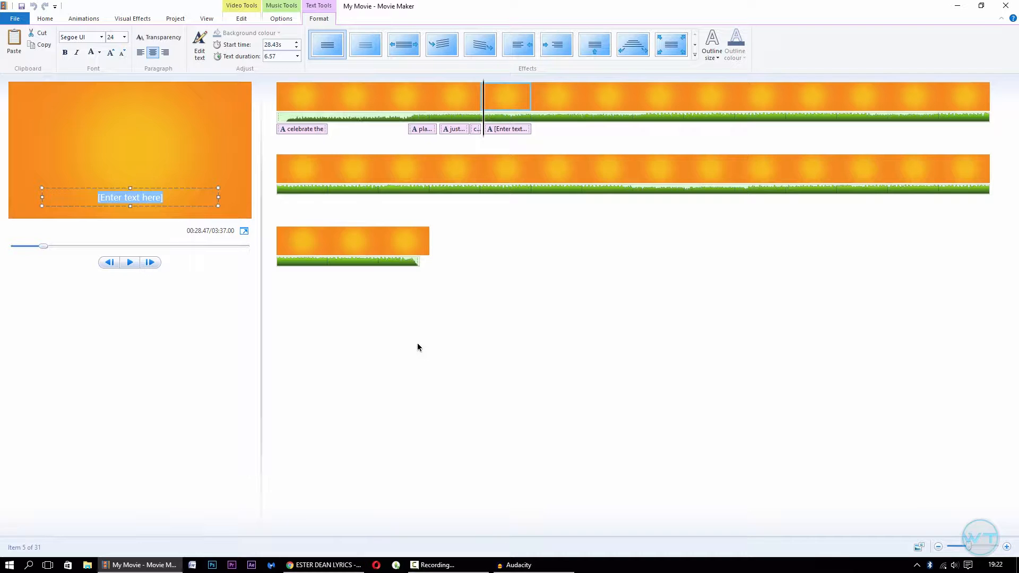
pyautogui.click(324, 565)
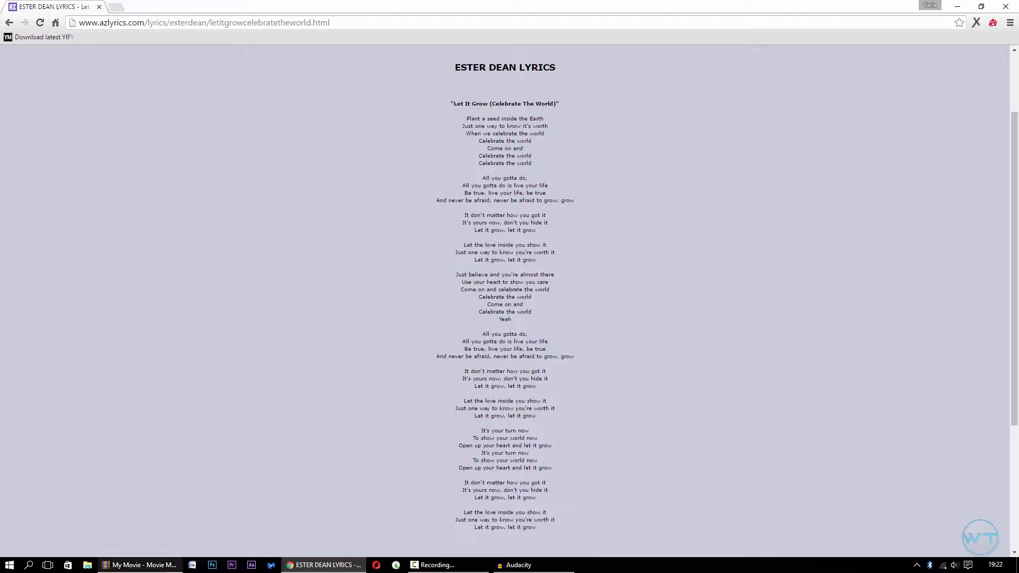
pyautogui.click(141, 565)
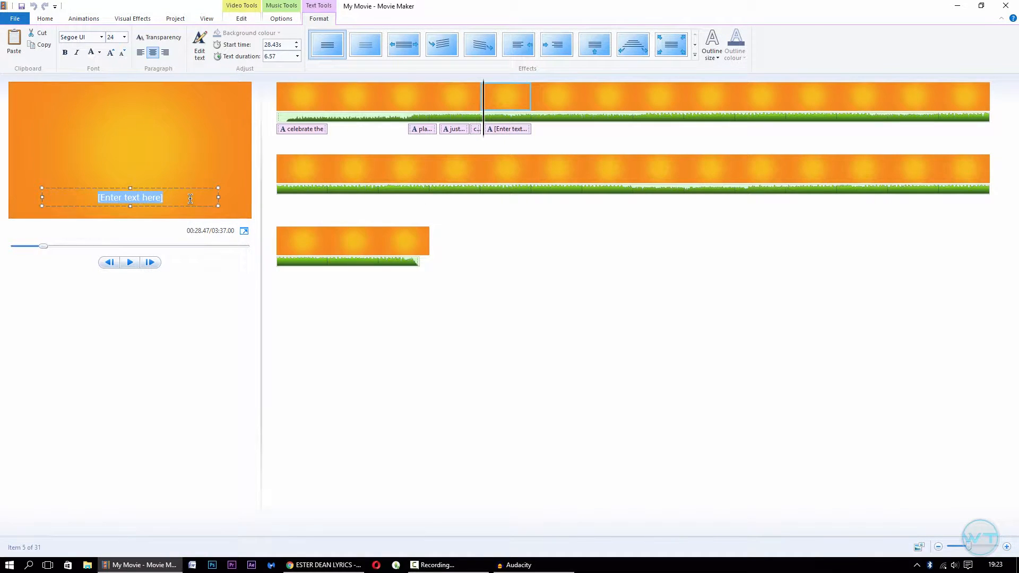
pyautogui.write('celebrate the world')
pyautogui.click(80, 37)
pyautogui.click(101, 60)
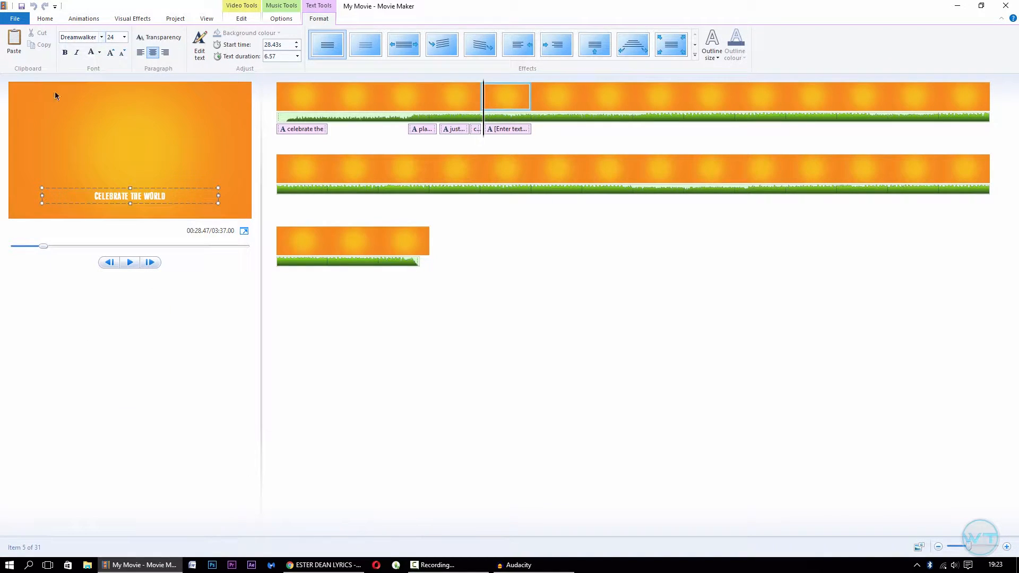
# Stretch the 28.43-second caption's text box across the frame, enlarge its text to size 72 and move it near the frame's centre
pyautogui.moveTo(218, 195); pyautogui.dragTo(248, 196)
pyautogui.moveTo(42, 195); pyautogui.dragTo(11, 198)
pyautogui.moveTo(64, 189); pyautogui.dragTo(74, 55)
pyautogui.click(110, 52)
pyautogui.click(110, 53)
pyautogui.click(110, 52)
pyautogui.click(110, 52)
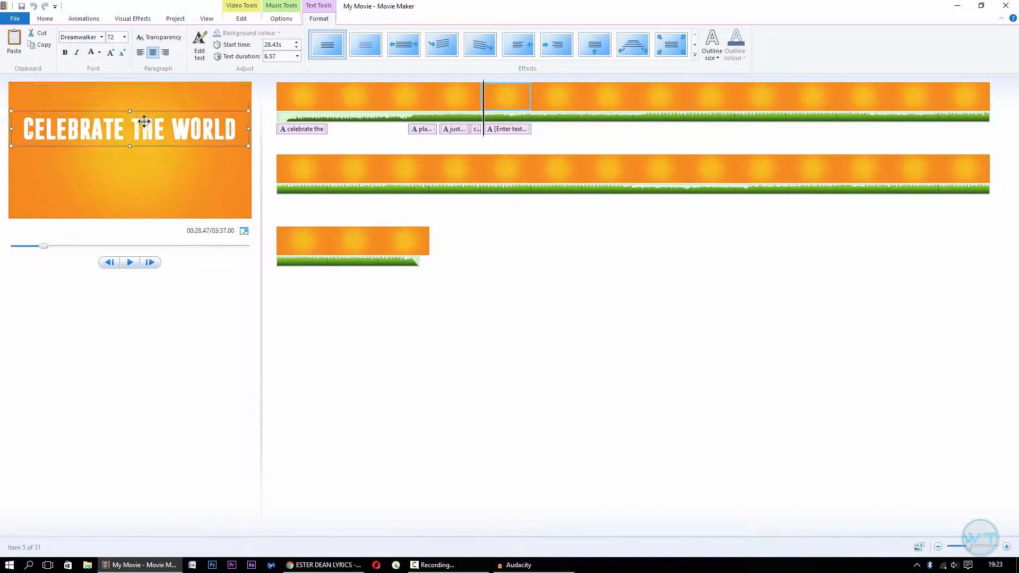
pyautogui.moveTo(145, 107); pyautogui.dragTo(141, 134)
# Give the single-line "celebrate the world" caption a black outline
pyautogui.click(712, 45)
pyautogui.click(724, 93)
pyautogui.click(736, 48)
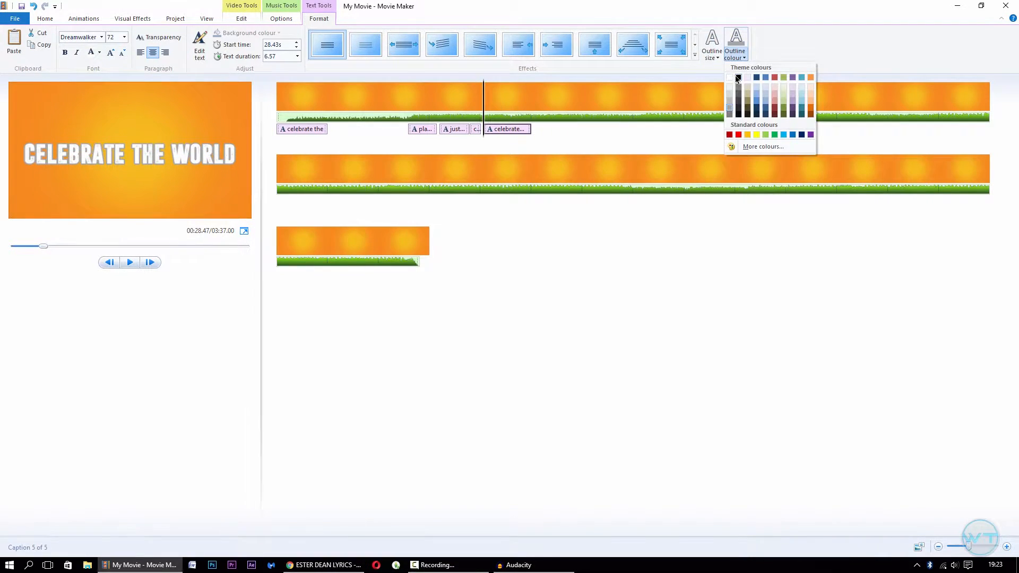
pyautogui.click(739, 78)
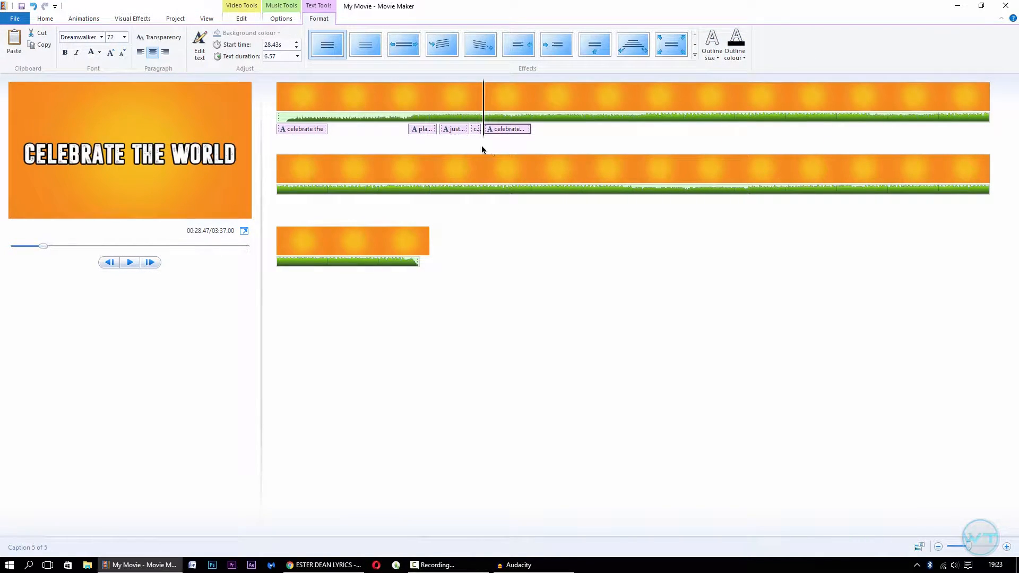
# Play through both new "celebrate the world" captions and set the second one's text duration to 1.20 seconds
pyautogui.click(477, 129)
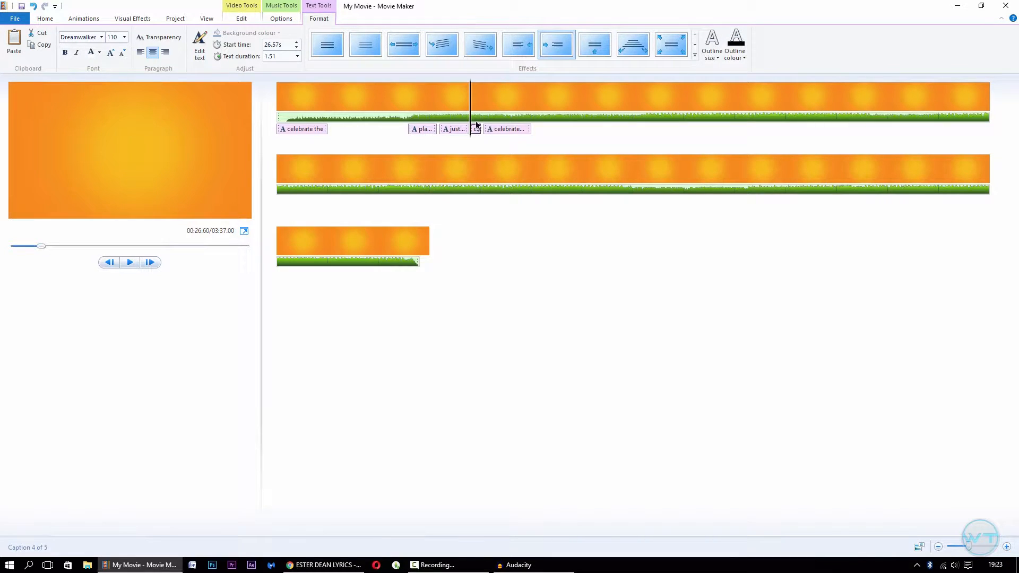
pyautogui.press('space')
pyautogui.press('space')
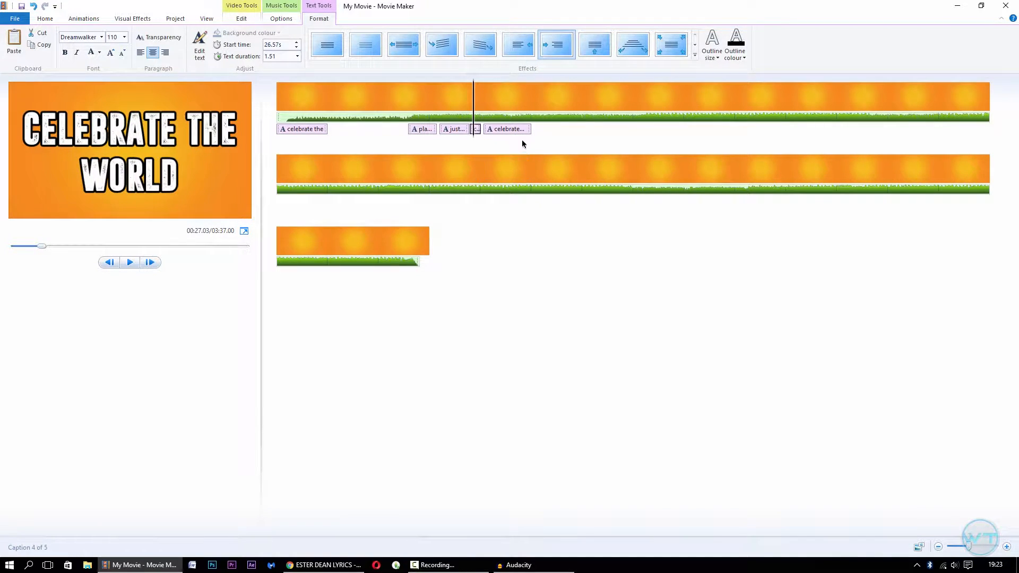
pyautogui.click(510, 130)
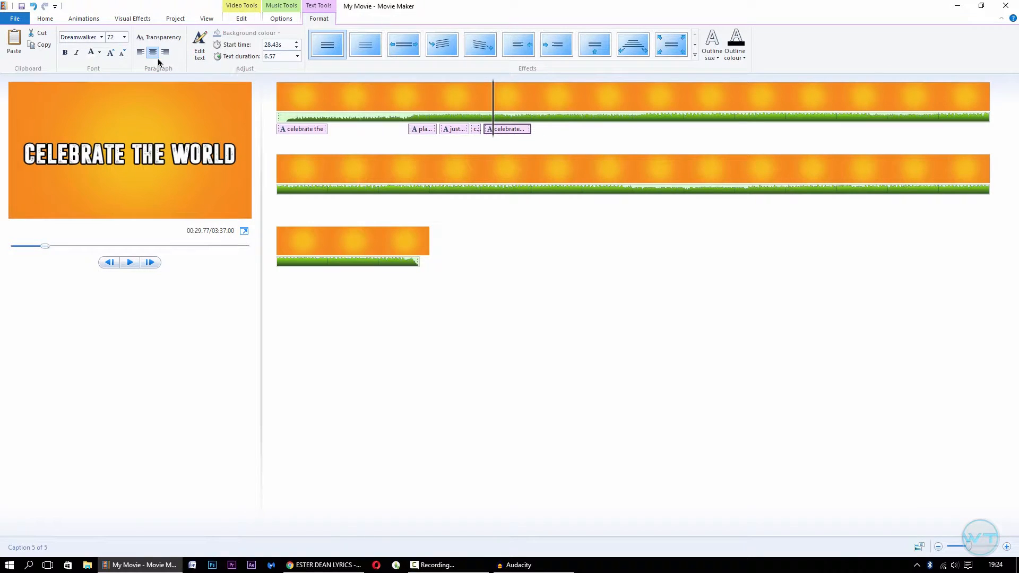
pyautogui.click(288, 54)
pyautogui.write('1.20')
pyautogui.press('Return')
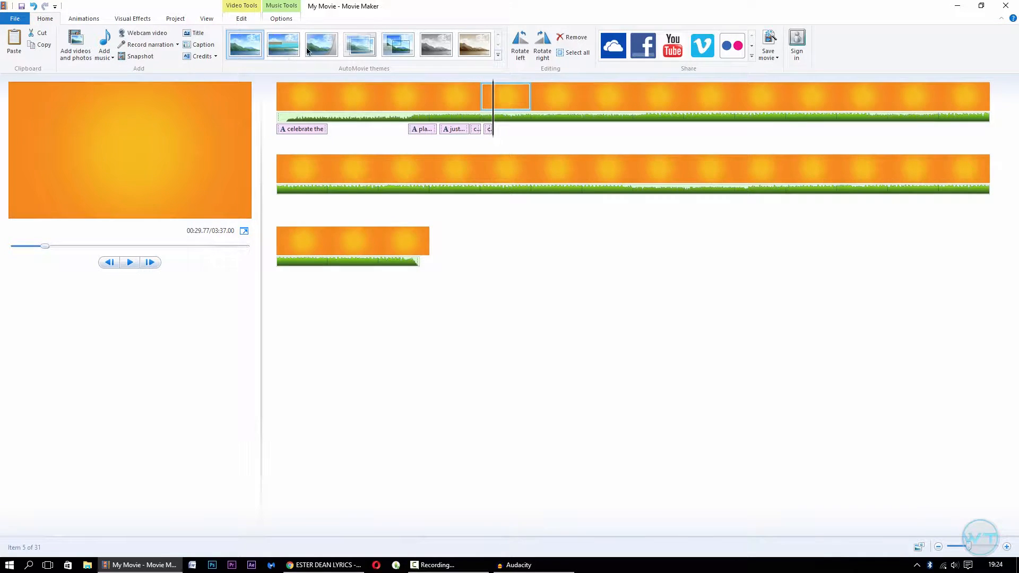
# Play back the video from the "plant a seed inside the earth" caption, and replay the final caption, to check the lyric timing
pyautogui.click(423, 129)
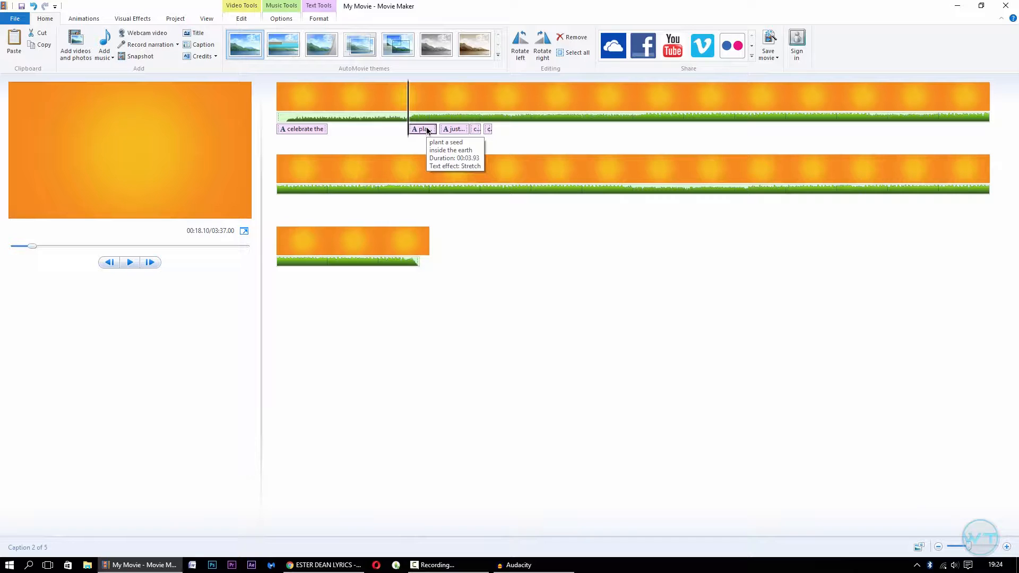
pyautogui.press('space')
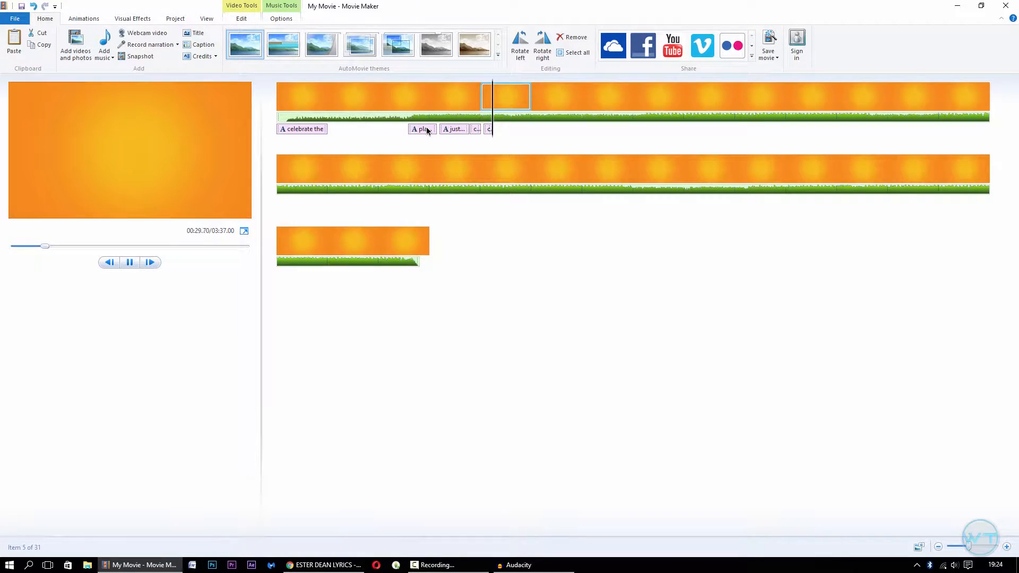
pyautogui.press('space')
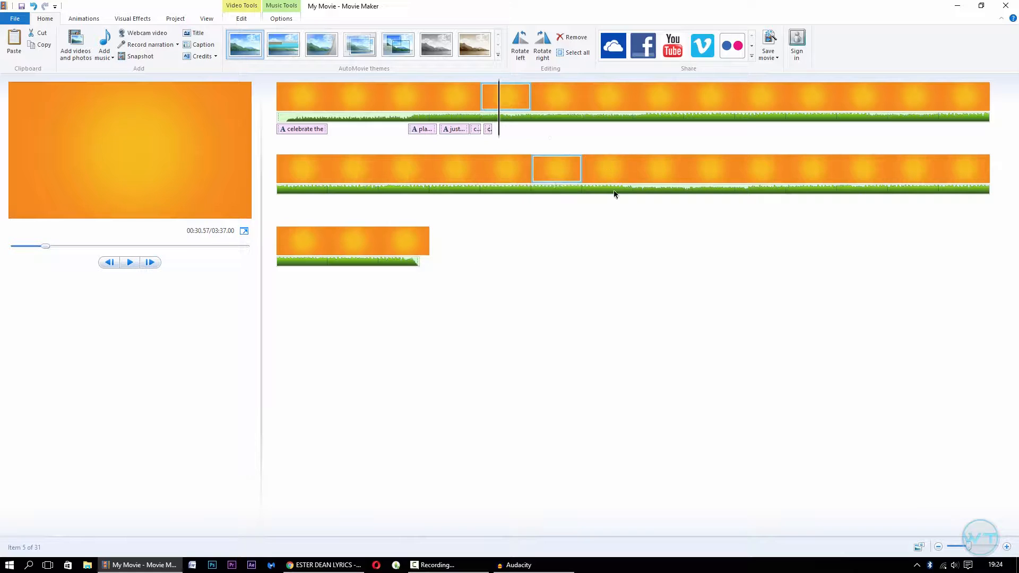
pyautogui.click(432, 131)
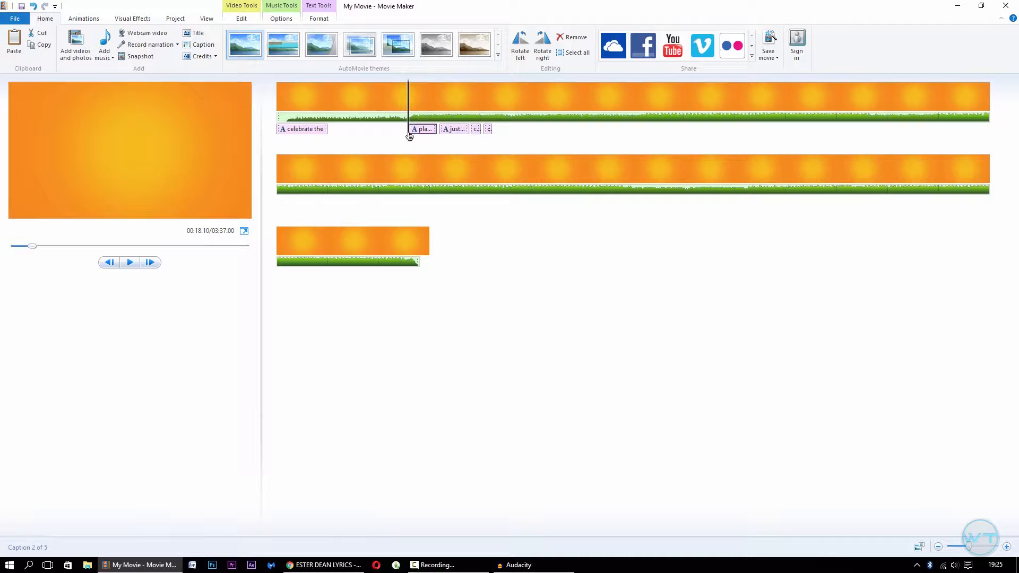
pyautogui.click(487, 129)
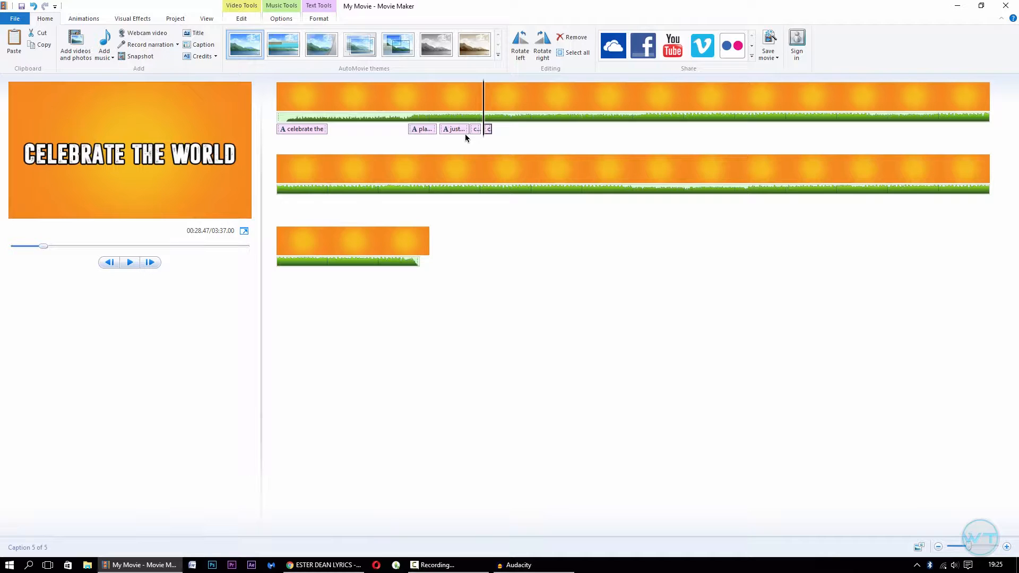
pyautogui.press('space')
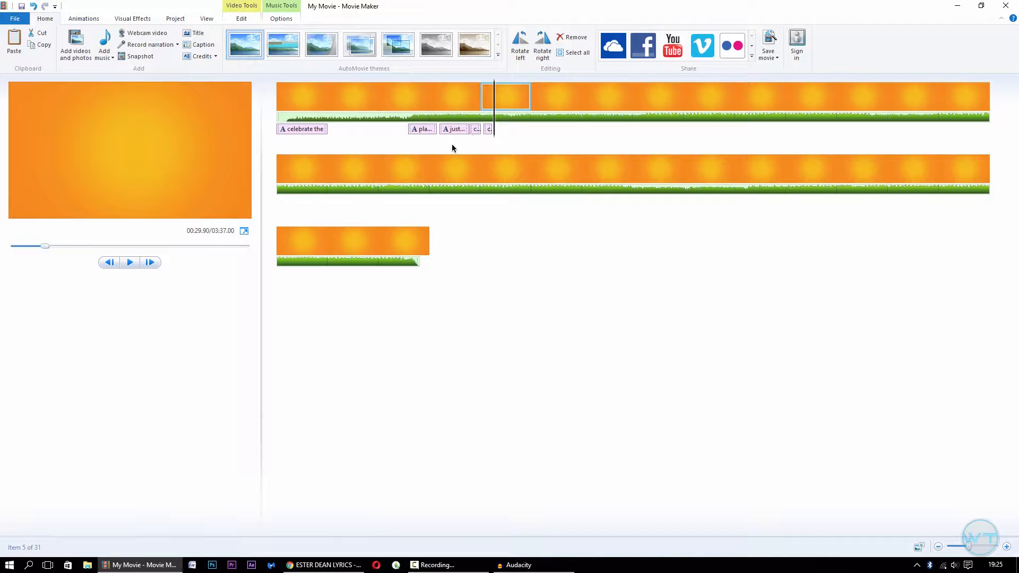
# Replay the final "celebrate the world" caption, add a "come on and" caption at 29.90 seconds, and set its font to Dreamwalker
pyautogui.click(488, 129)
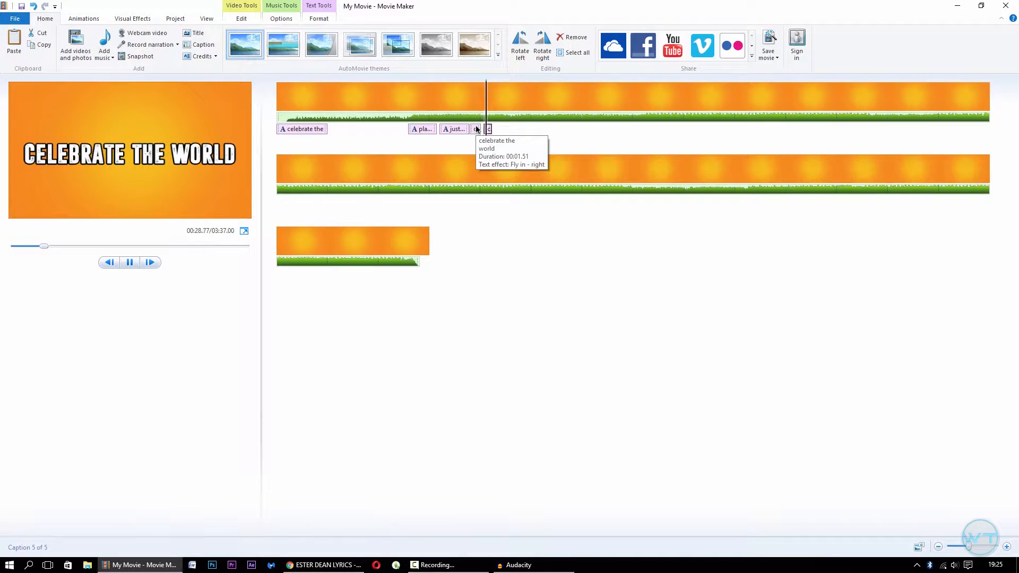
pyautogui.press('space')
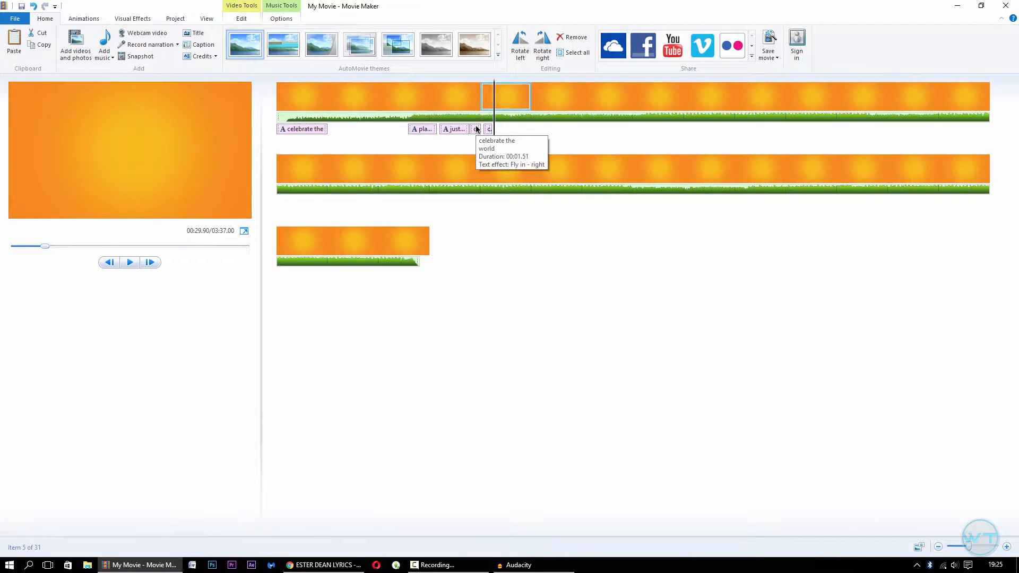
pyautogui.click(202, 47)
pyautogui.write('come on and')
pyautogui.moveTo(162, 197); pyautogui.dragTo(105, 197)
pyautogui.click(92, 38)
pyautogui.write('Dreamwalker')
pyautogui.press('Return')
# Stretch the "come on and" caption's text box across the frame, enlarge its text to size 130 and move it to the frame's centre
pyautogui.moveTo(39, 194); pyautogui.dragTo(11, 196)
pyautogui.moveTo(108, 189); pyautogui.dragTo(107, 85)
pyautogui.moveTo(154, 92); pyautogui.dragTo(49, 71)
pyautogui.click(111, 53)
pyautogui.click(110, 53)
pyautogui.click(110, 53)
pyautogui.click(111, 52)
pyautogui.click(110, 52)
pyautogui.moveTo(141, 81); pyautogui.dragTo(141, 133)
# Give the "come on and" caption a black outline and shorten its text duration so it ends at about 30.6 seconds
pyautogui.click(735, 53)
pyautogui.click(738, 77)
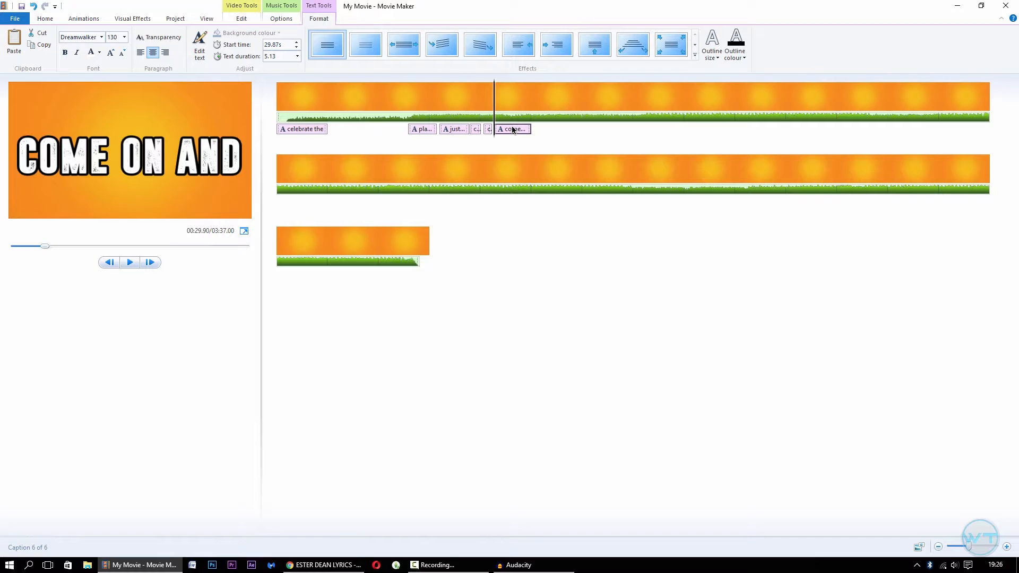
pyautogui.press('space')
pyautogui.press('space')
pyautogui.click(291, 56)
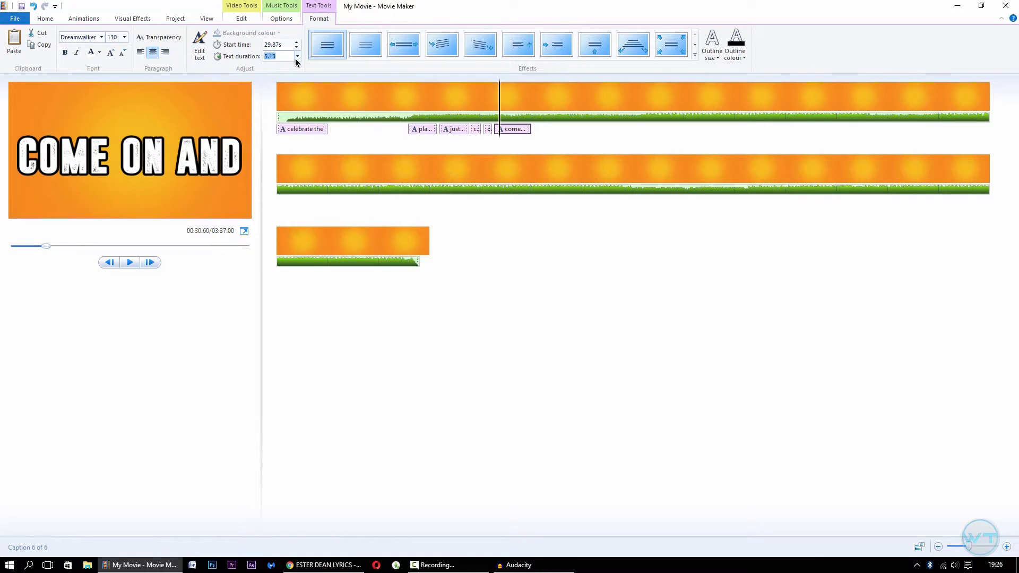
pyautogui.write('0')
pyautogui.press('Return')
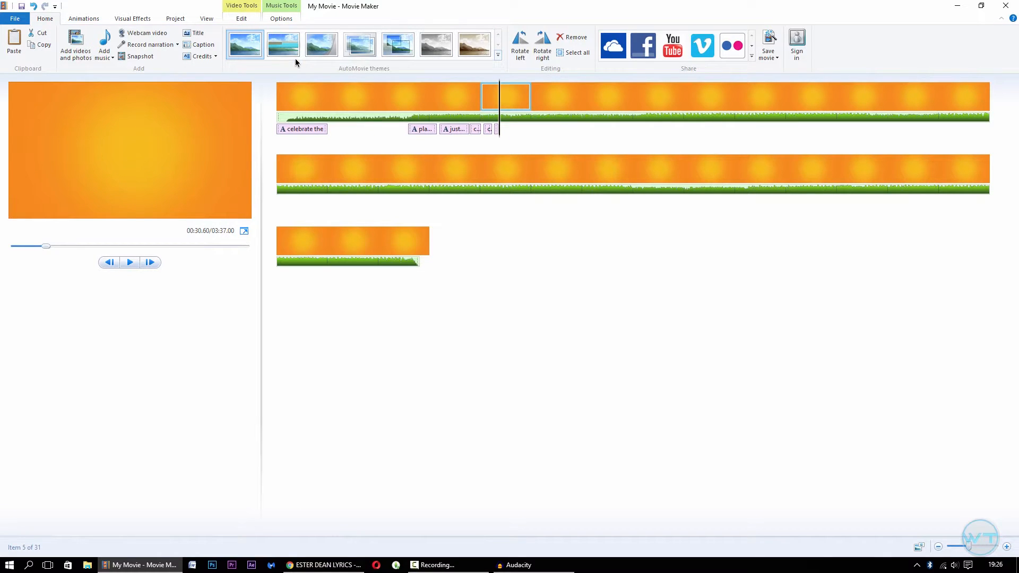
# Play back the video from the "plant a seed inside the earth" caption through the "come on and" caption to check the lyric timing
pyautogui.click(425, 129)
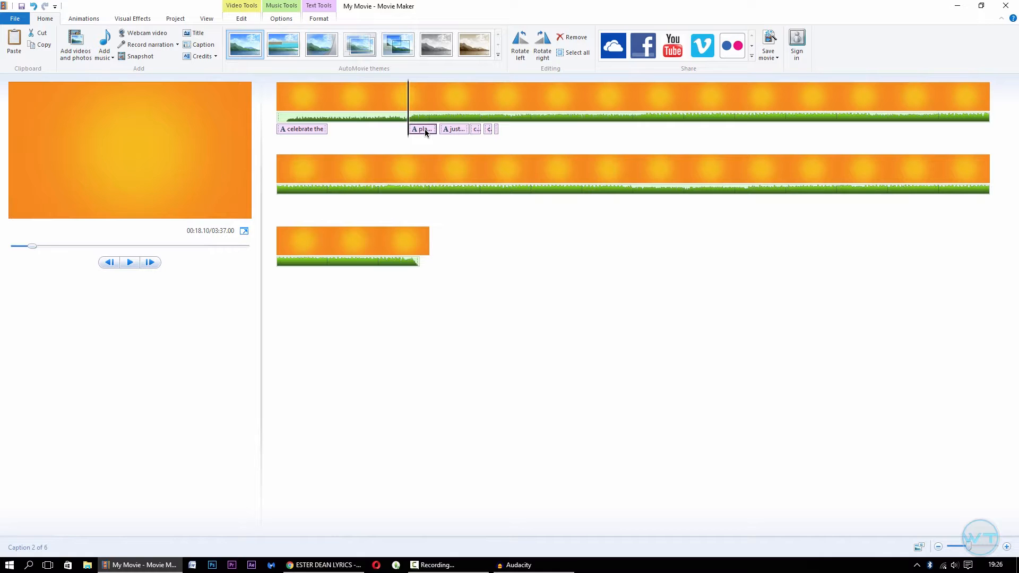
pyautogui.press('space')
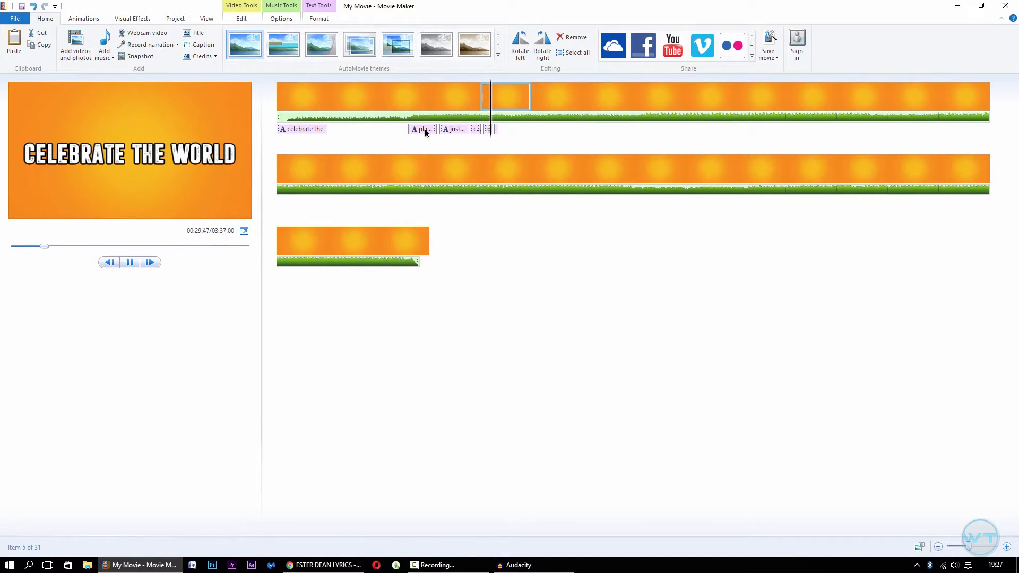
pyautogui.press('space')
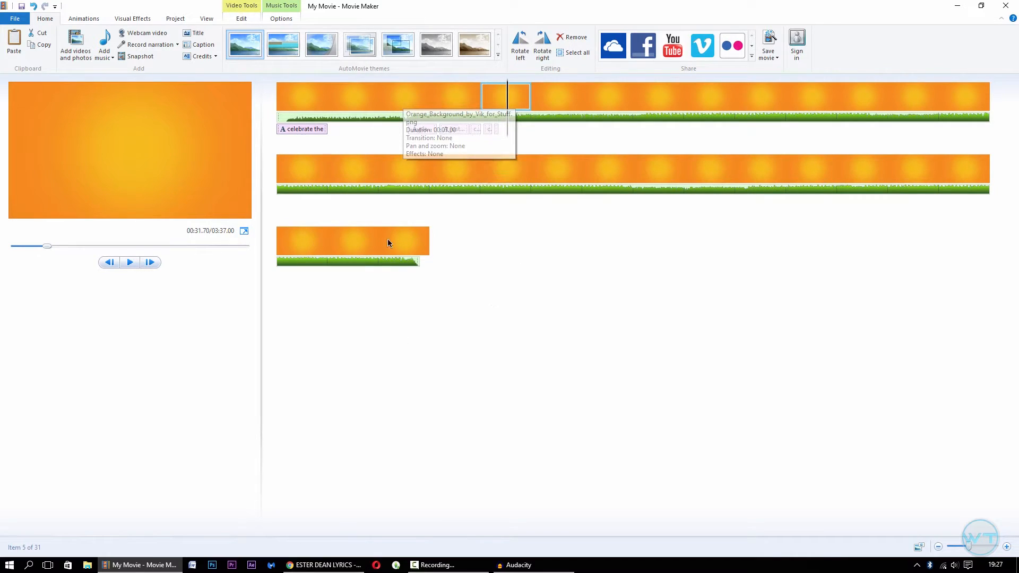
pyautogui.click(428, 128)
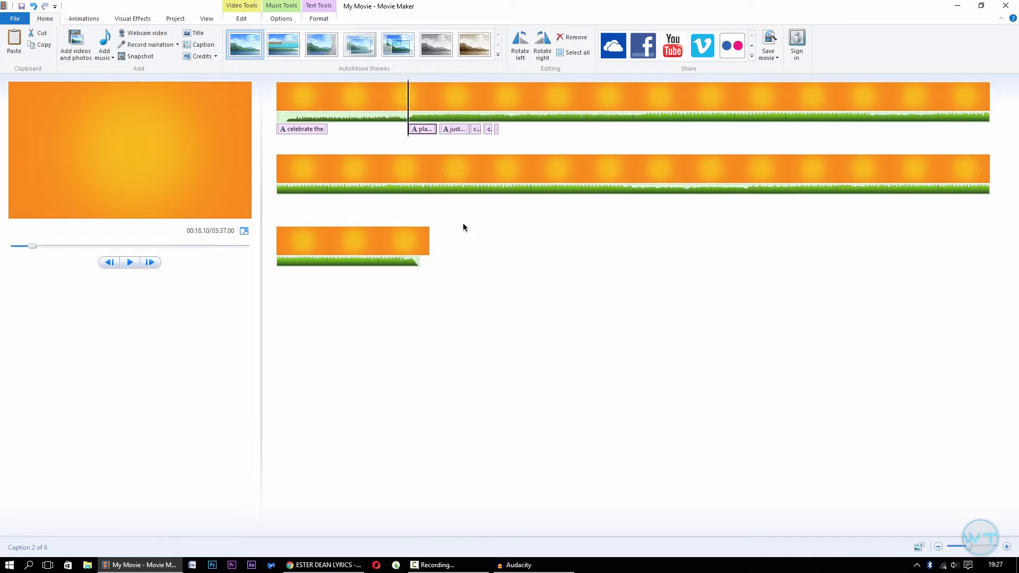
# Export the movie for high-definition display as an MPEG-4/H.264 file named "Lyric Video" on the Desktop
pyautogui.click(14, 19)
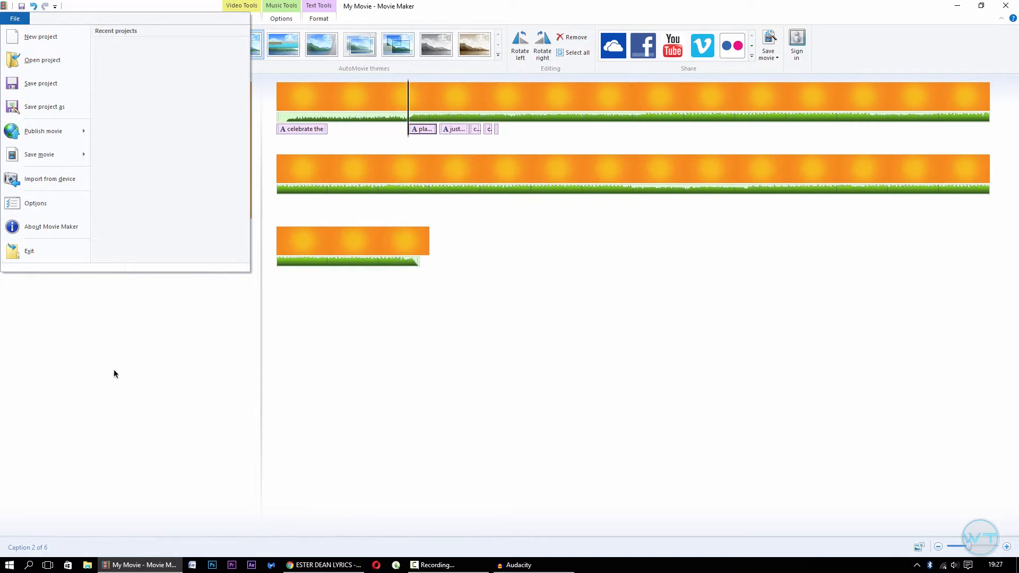
pyautogui.moveTo(62, 158)
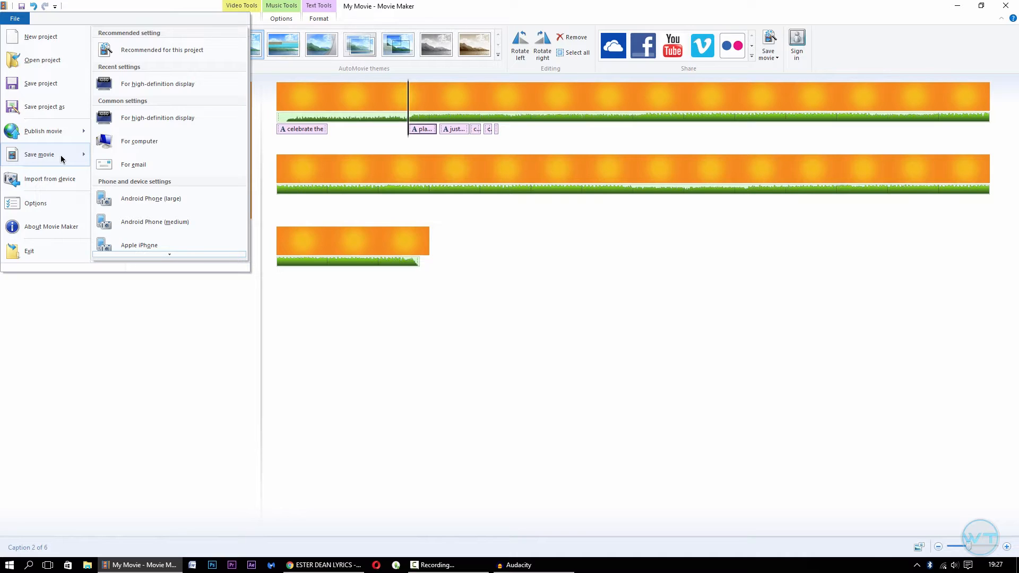
pyautogui.click(178, 117)
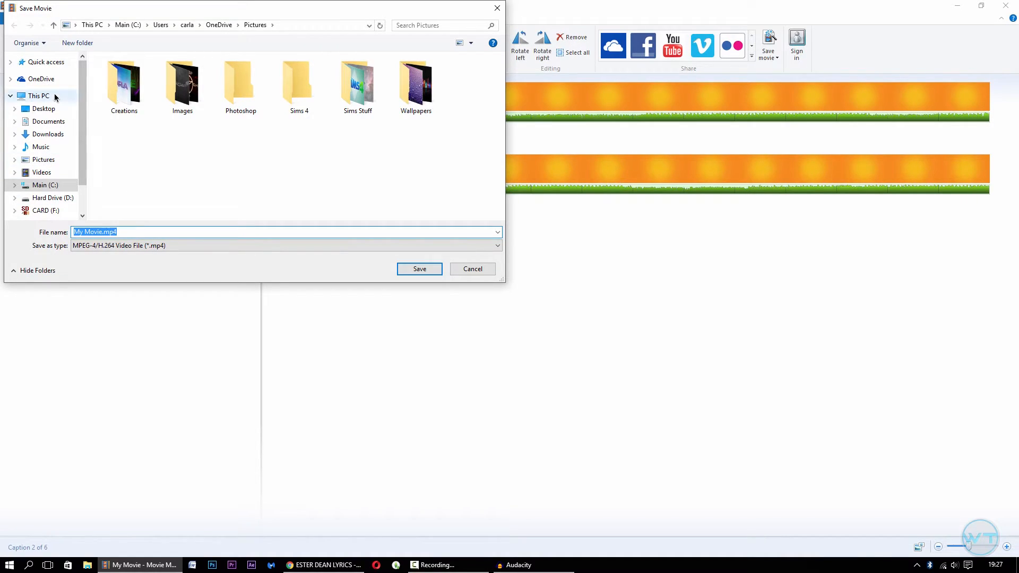
pyautogui.click(43, 109)
pyautogui.click(131, 232)
pyautogui.write('Lyric')
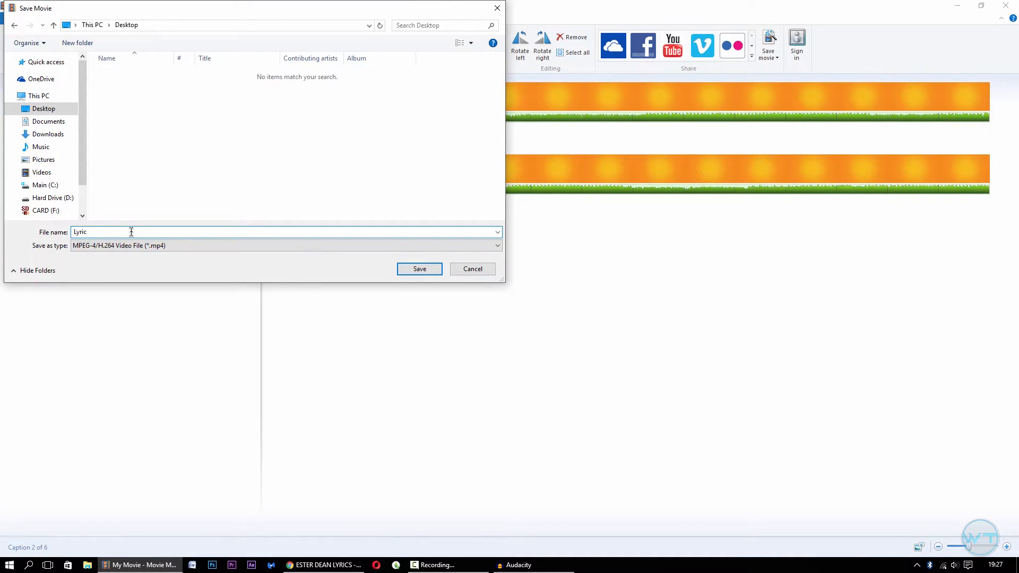
pyautogui.write(' Video')
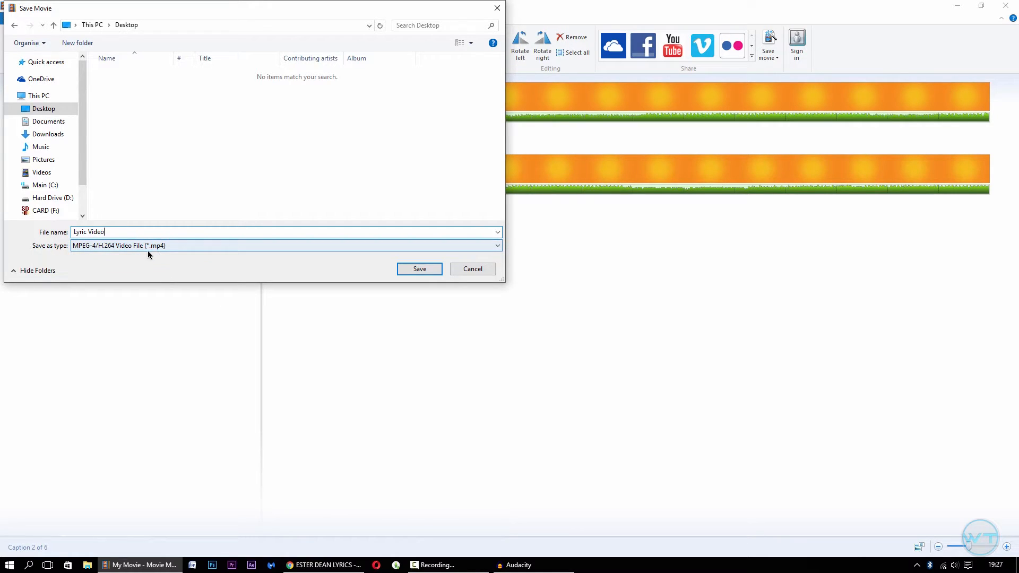
pyautogui.click(174, 246)
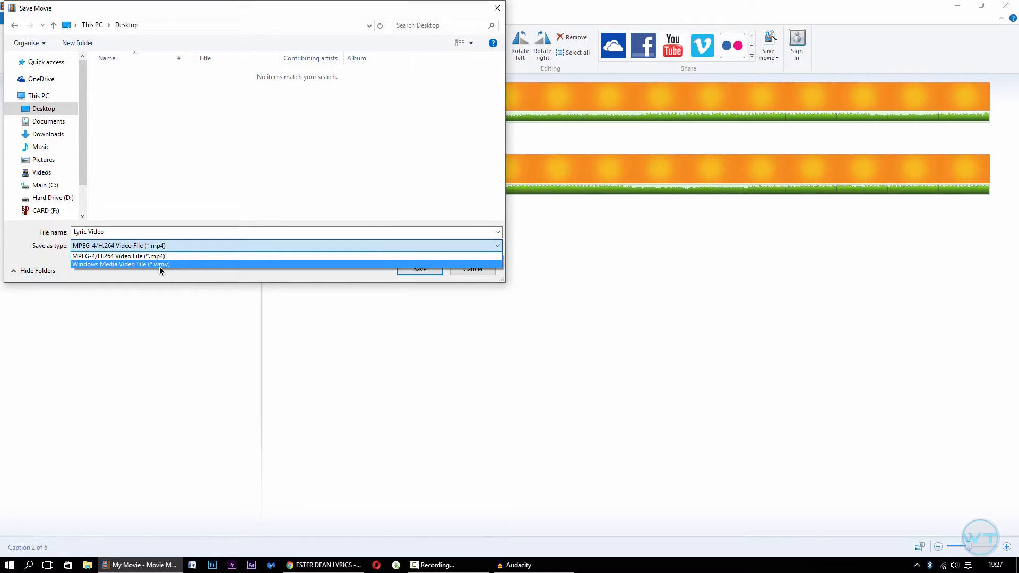
pyautogui.click(162, 256)
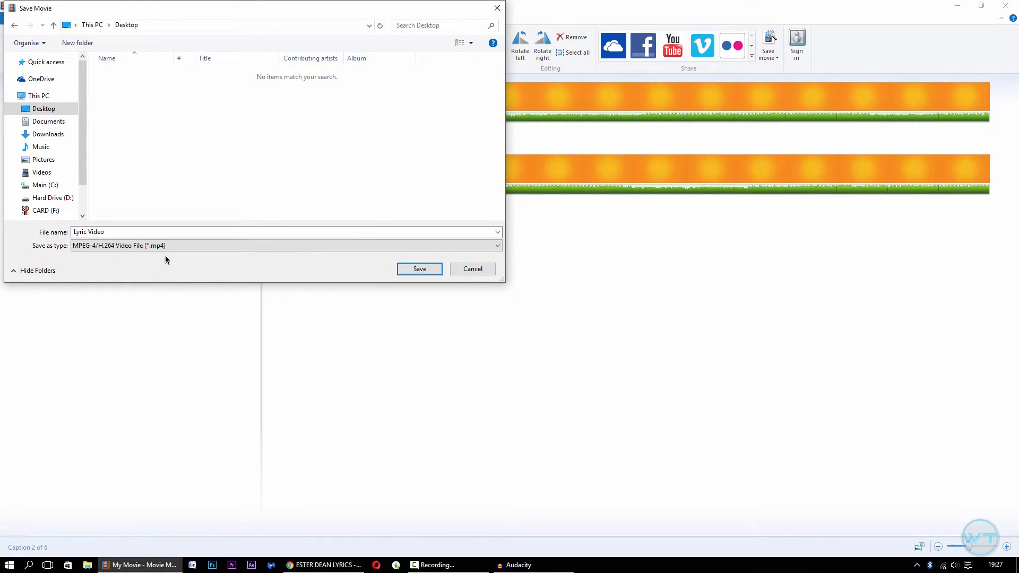
pyautogui.click(420, 275)
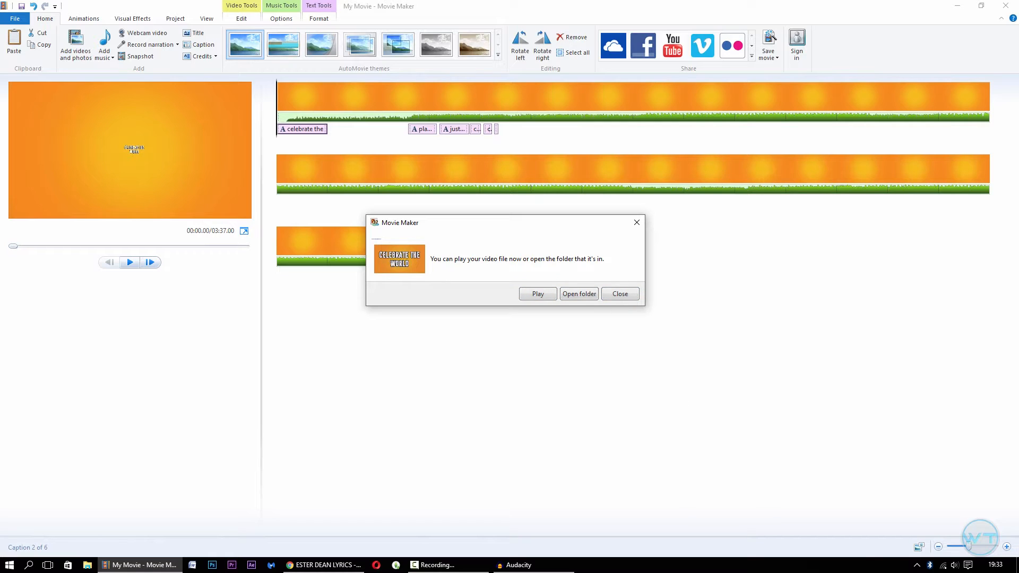
# Move Lyric Video.mp4 to an open area of the desktop and inspect its length, frame size and bitrate in the file properties
pyautogui.press('super+d')
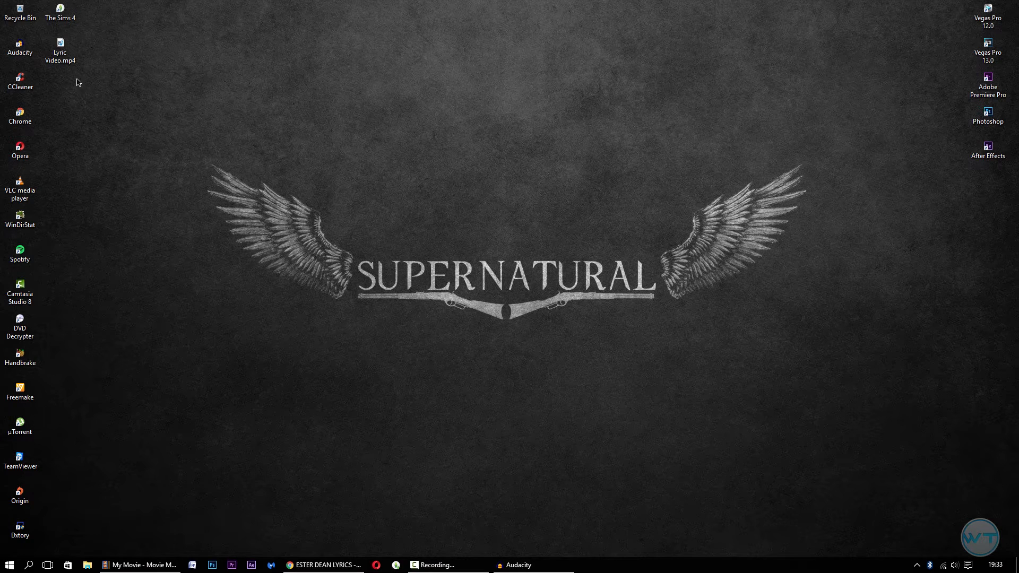
pyautogui.moveTo(68, 59); pyautogui.dragTo(472, 127)
pyautogui.rightClick(473, 127)
pyautogui.click(505, 368)
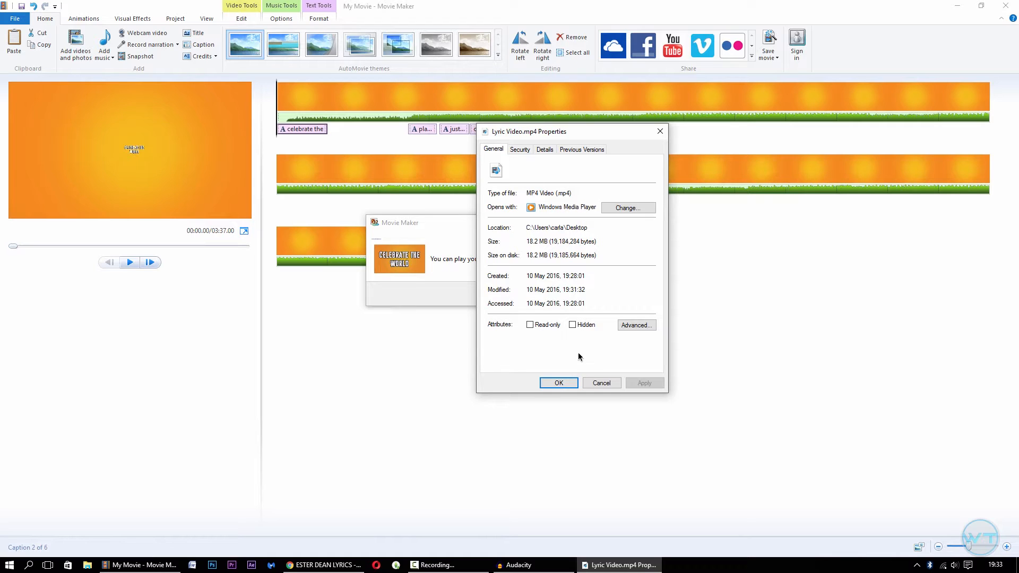
pyautogui.click(548, 151)
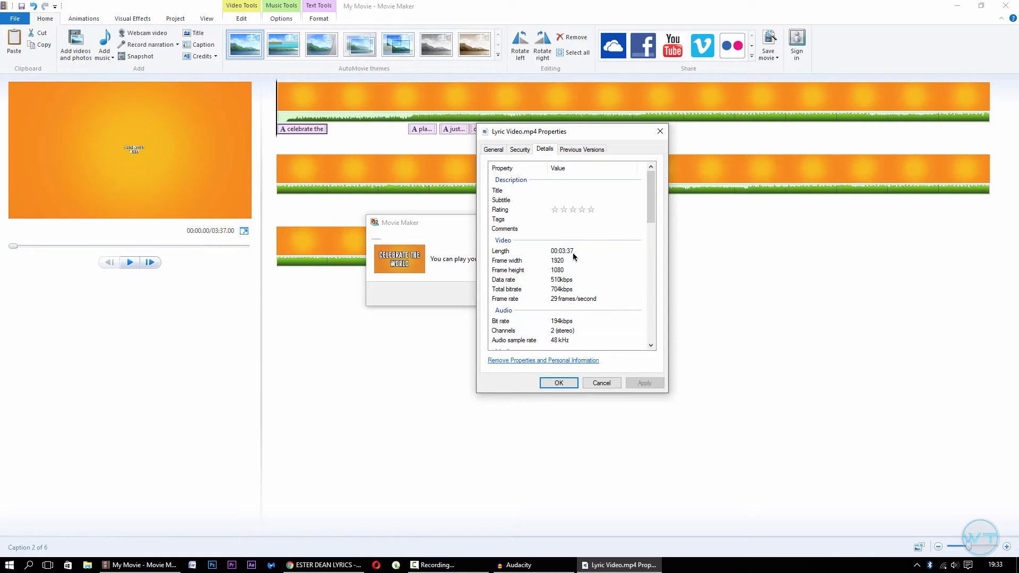
pyautogui.click(559, 383)
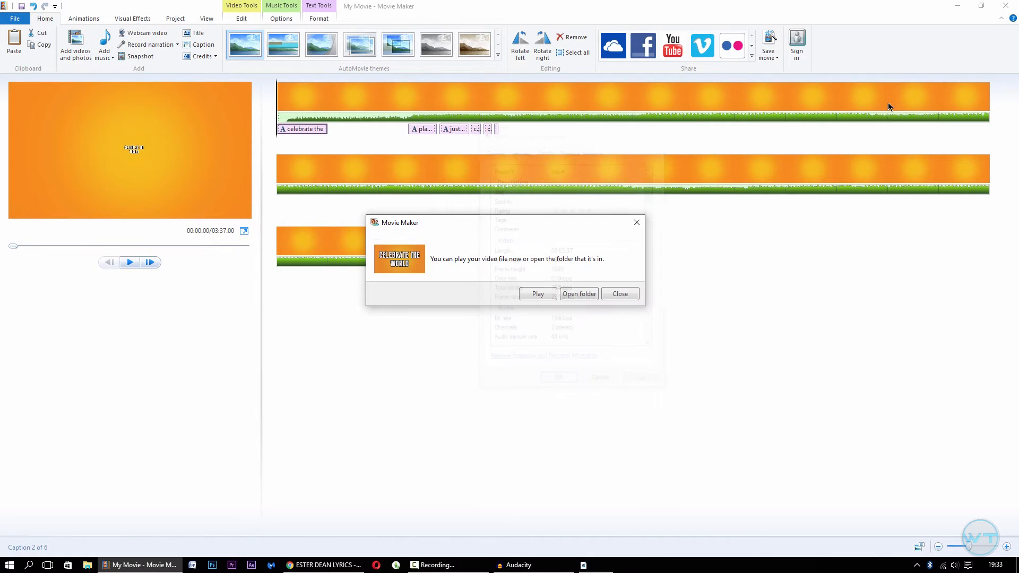
# Play Lyric Video.mp4 full screen at a lower volume, close the player, dismiss the finished-export message and return to the desktop
pyautogui.click(1018, 565)
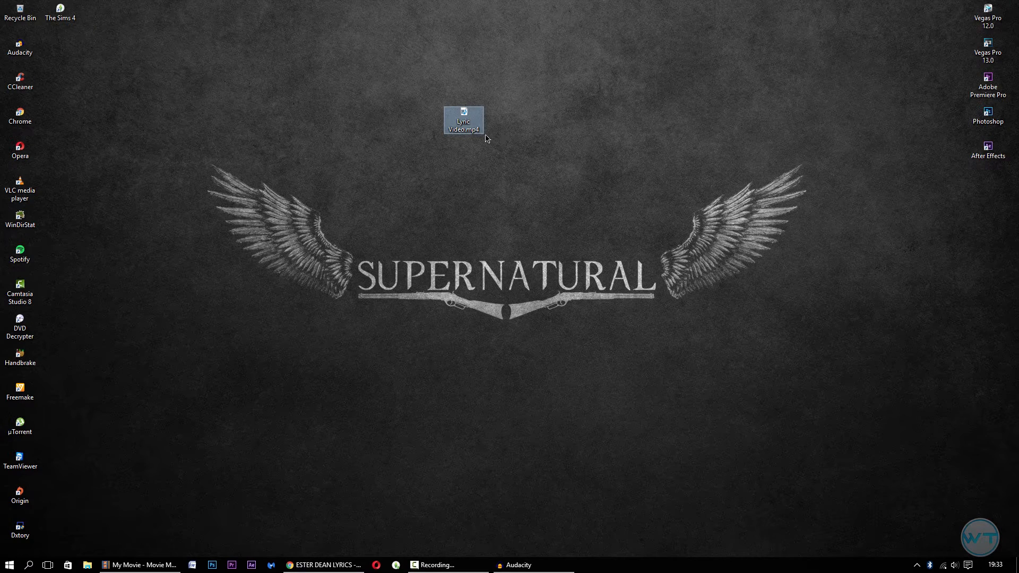
pyautogui.doubleClick(464, 119)
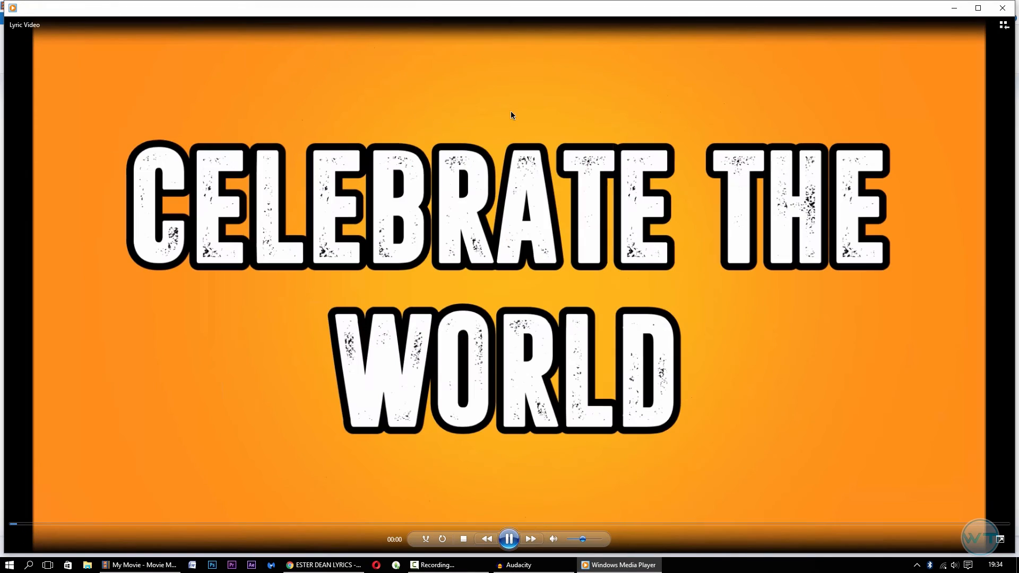
pyautogui.click(1001, 540)
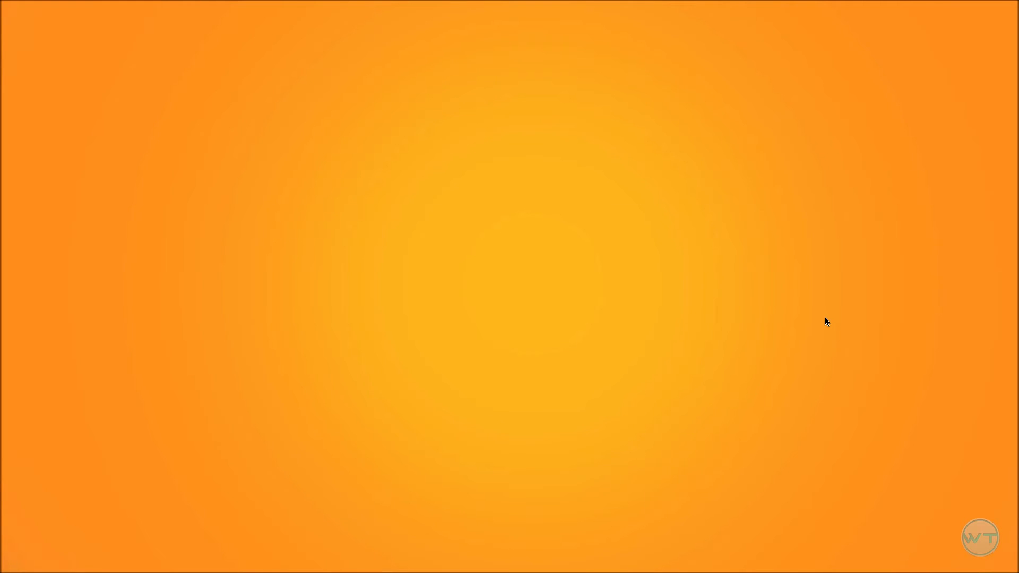
pyautogui.press('XF86AudioLowerVolume')
pyautogui.moveTo(826, 322)
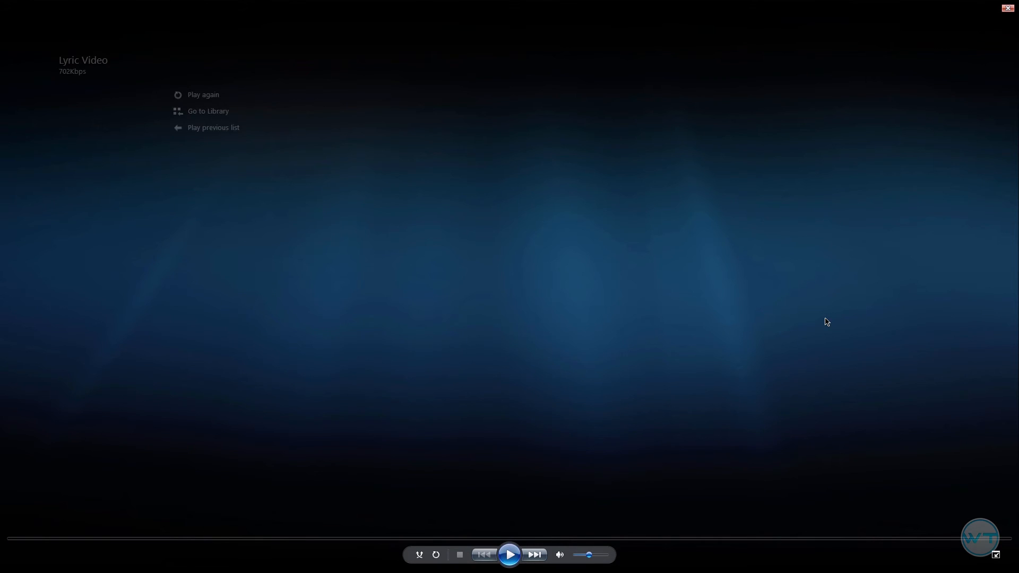
pyautogui.press('Escape')
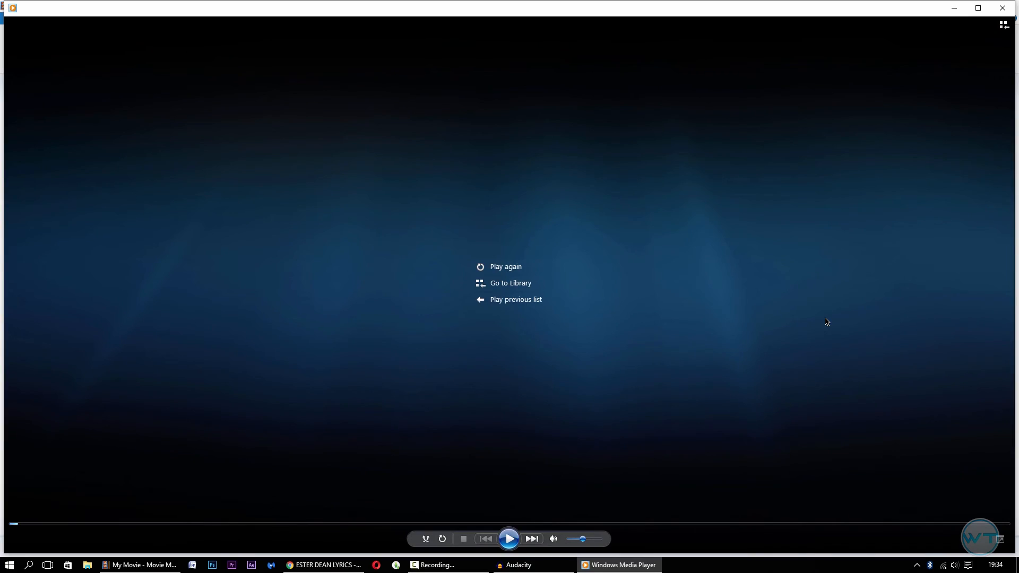
pyautogui.click(1003, 8)
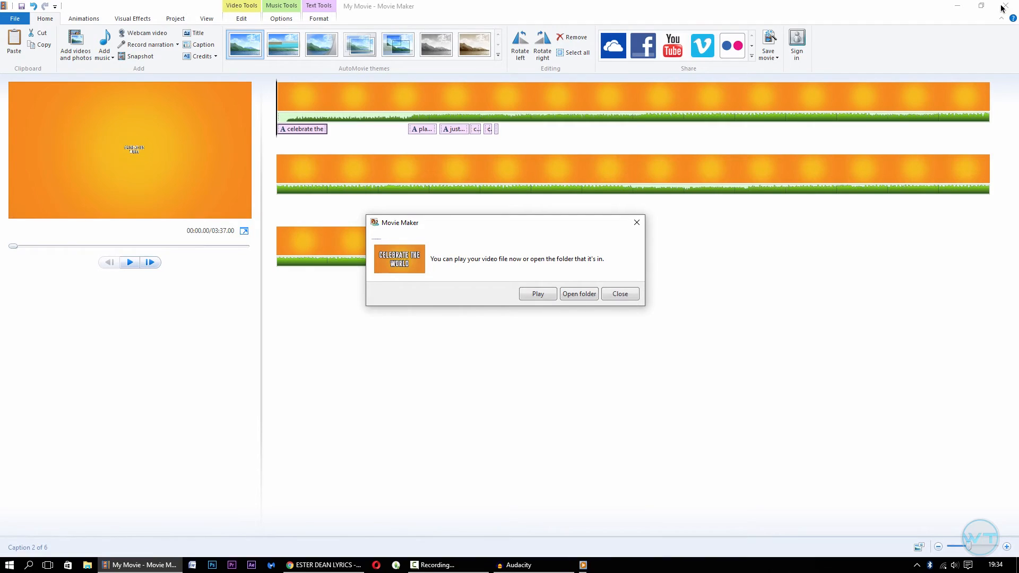
pyautogui.click(625, 293)
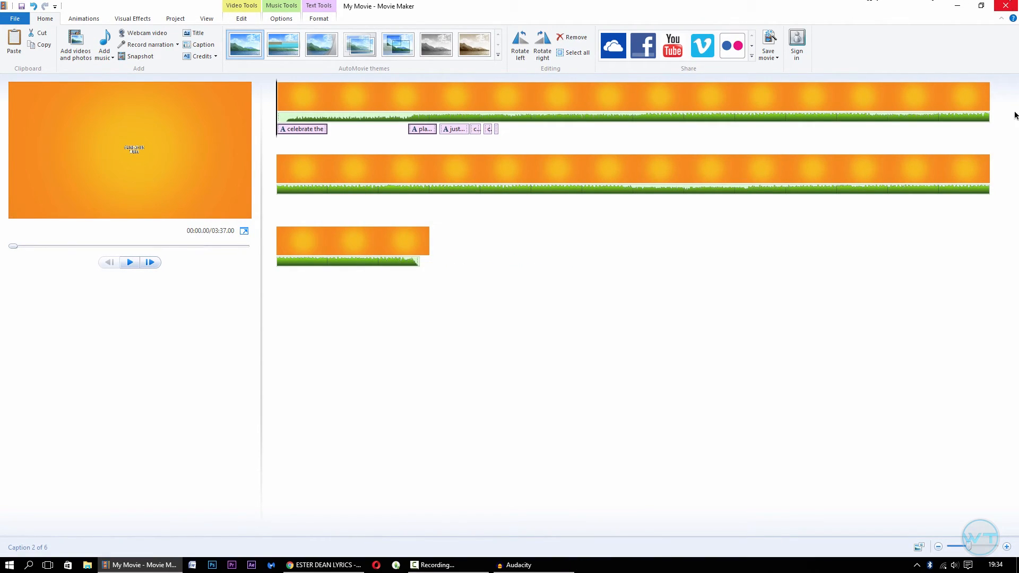
pyautogui.click(1017, 565)
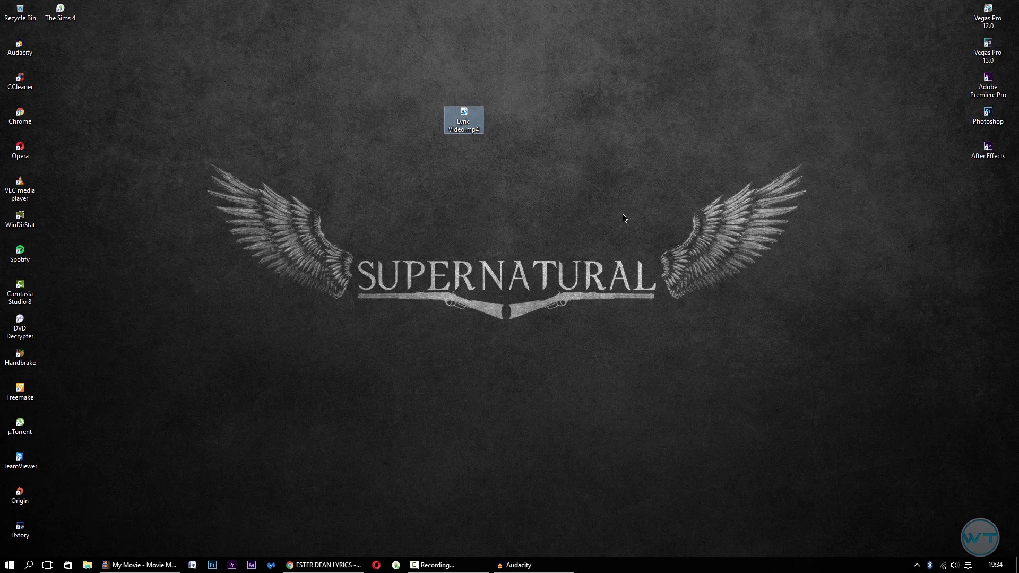